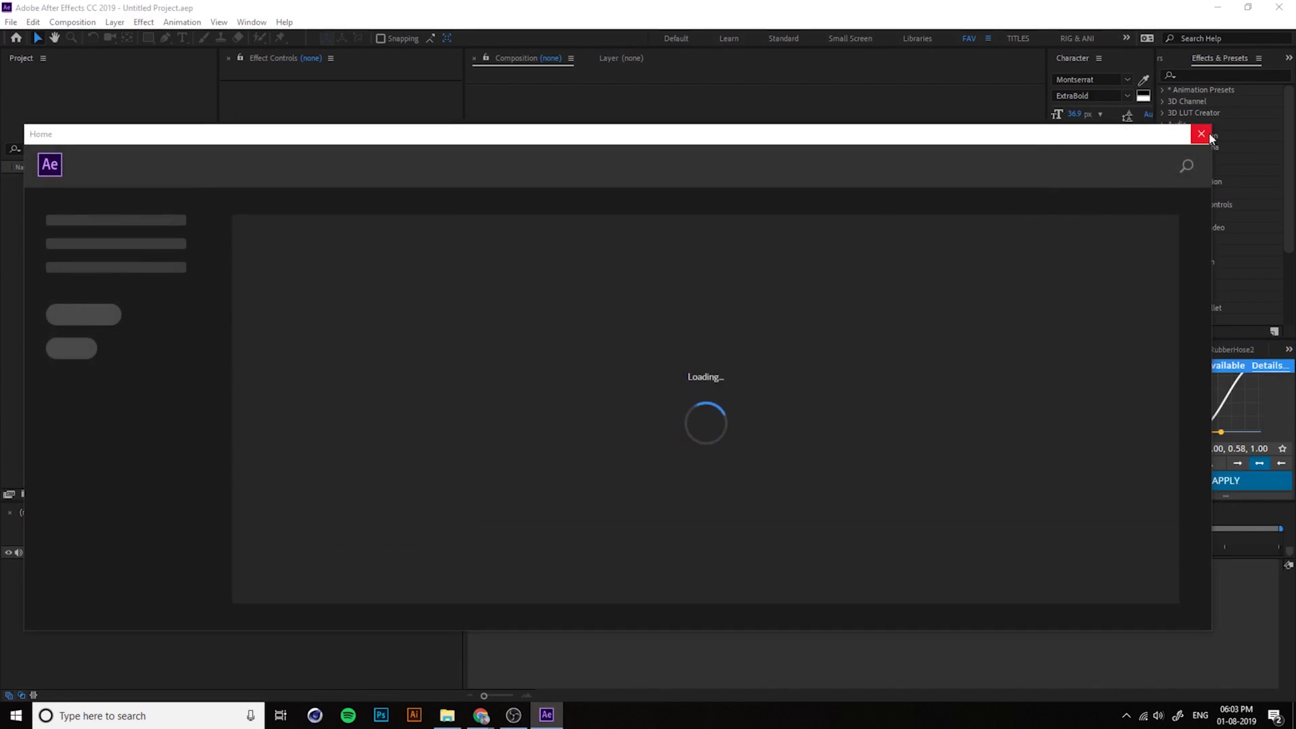
# Step: Close the Home window and switch to the Default workspace
pyautogui.click(1201, 133)
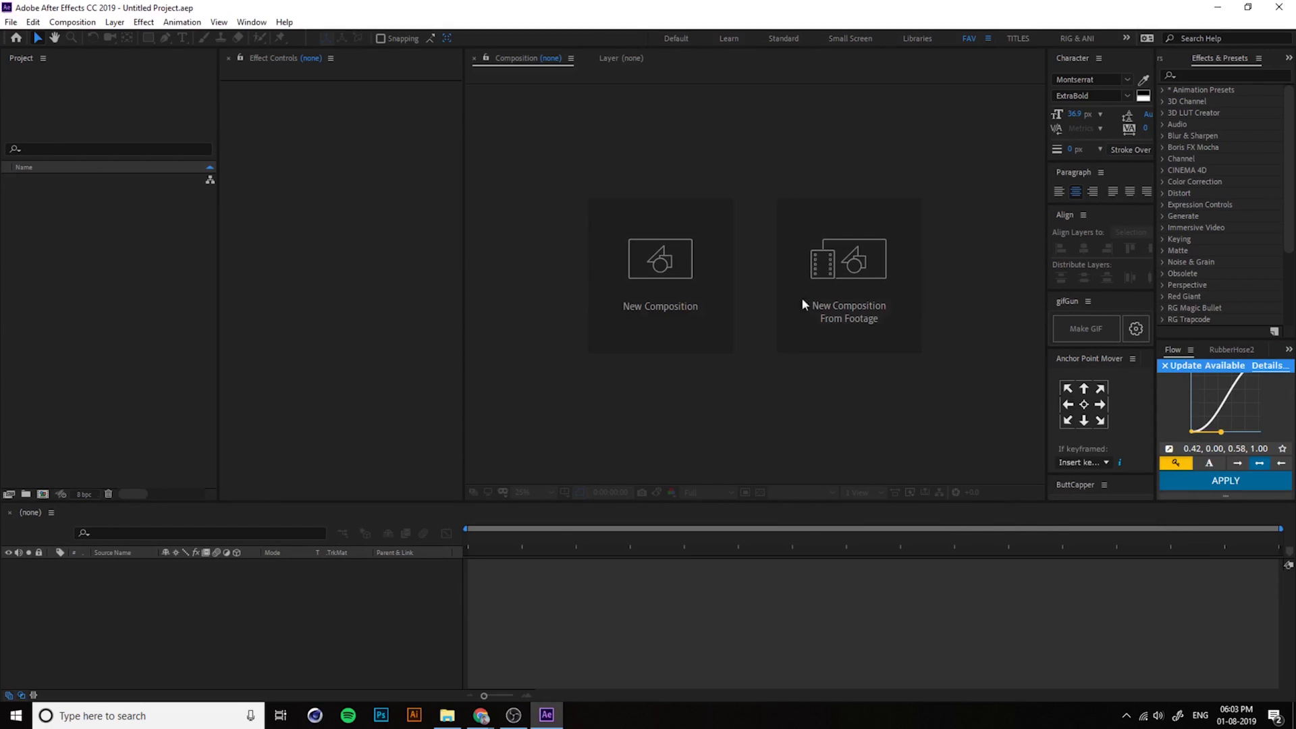
pyautogui.click(252, 21)
pyautogui.moveTo(301, 31)
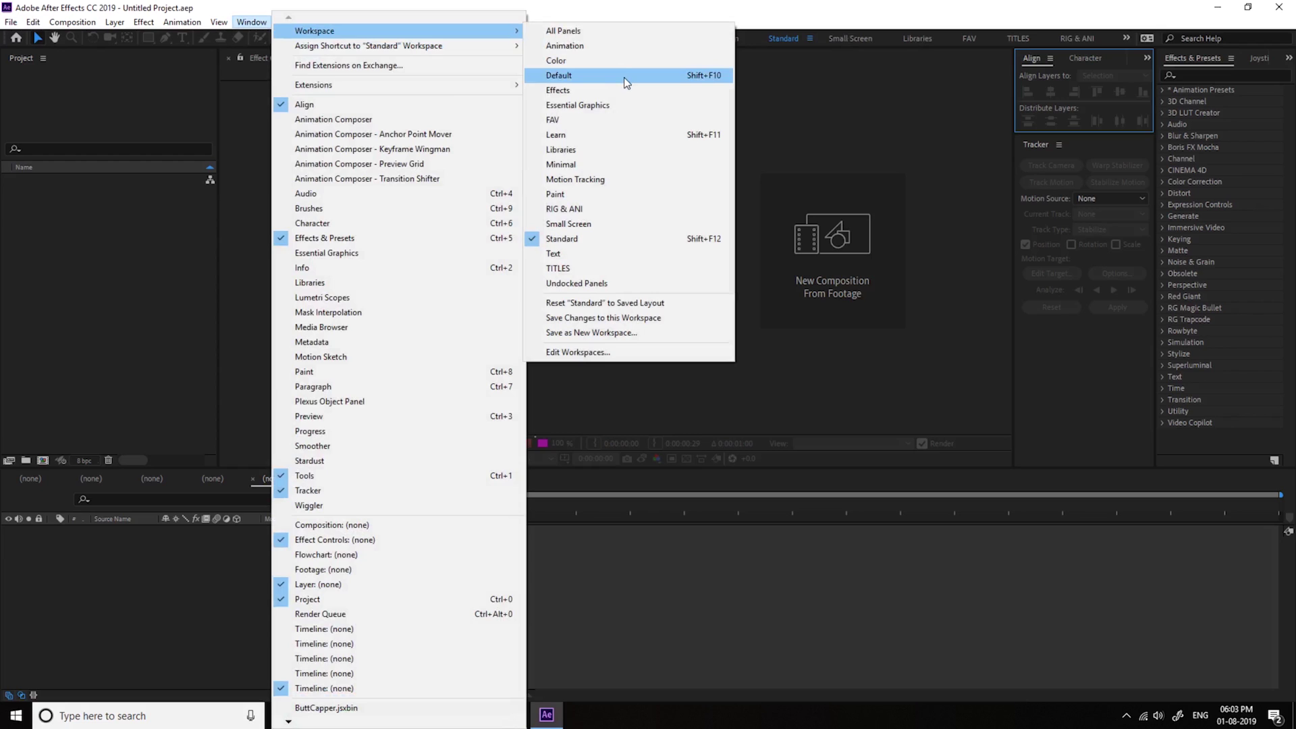
pyautogui.click(617, 76)
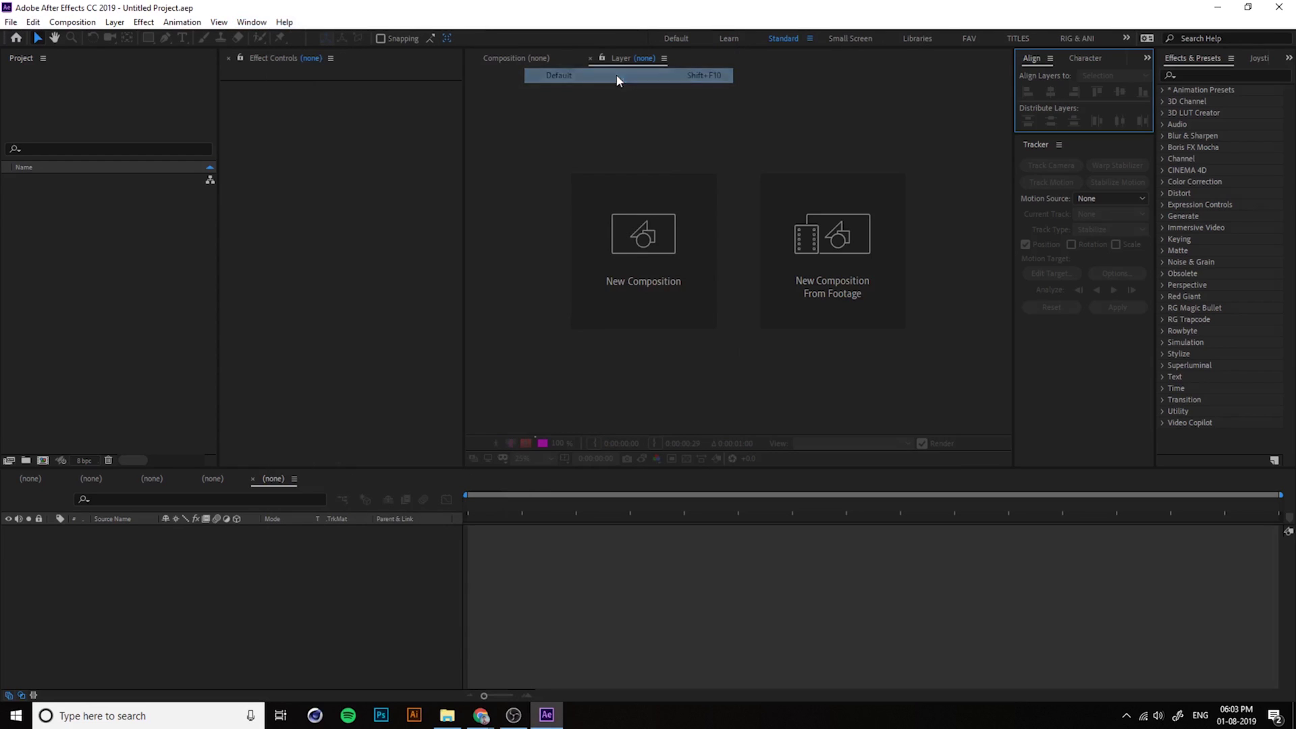
# Step: Reset the Default workspace to its saved layout and slightly widen the Project panel
pyautogui.click(252, 22)
pyautogui.moveTo(302, 31)
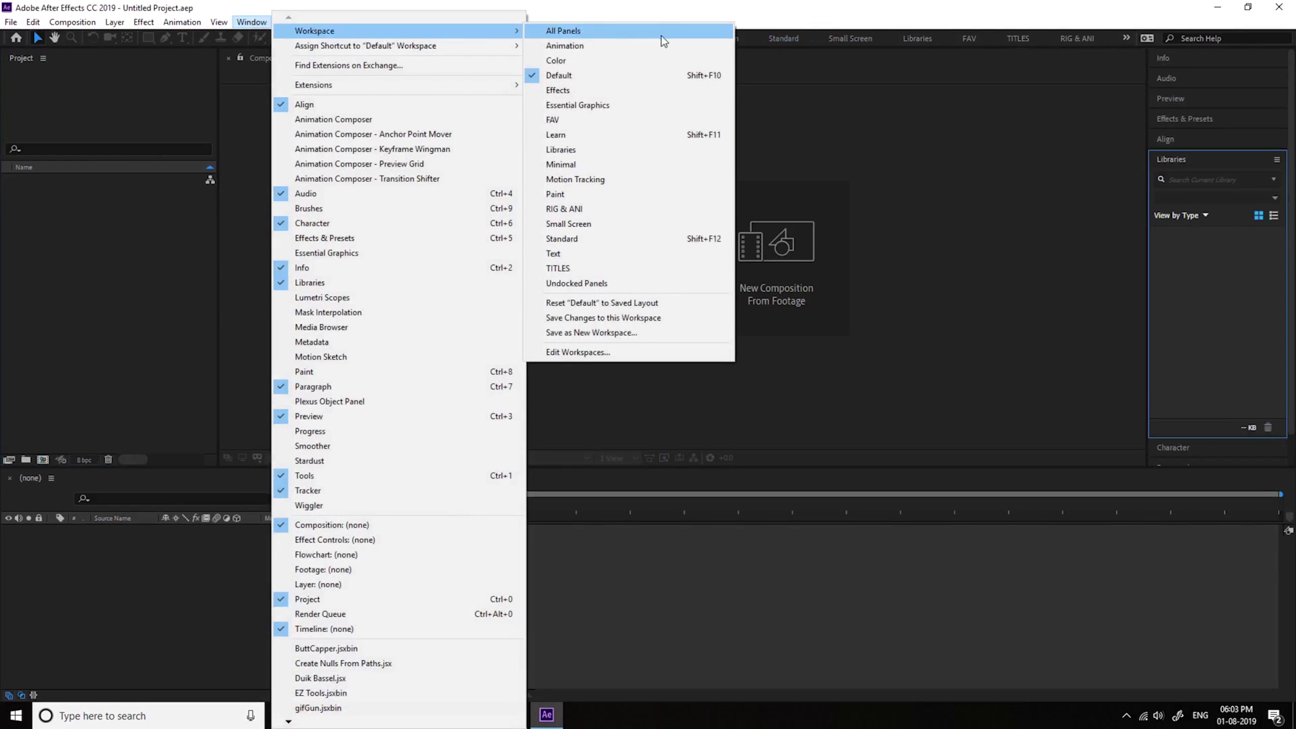
pyautogui.click(607, 311)
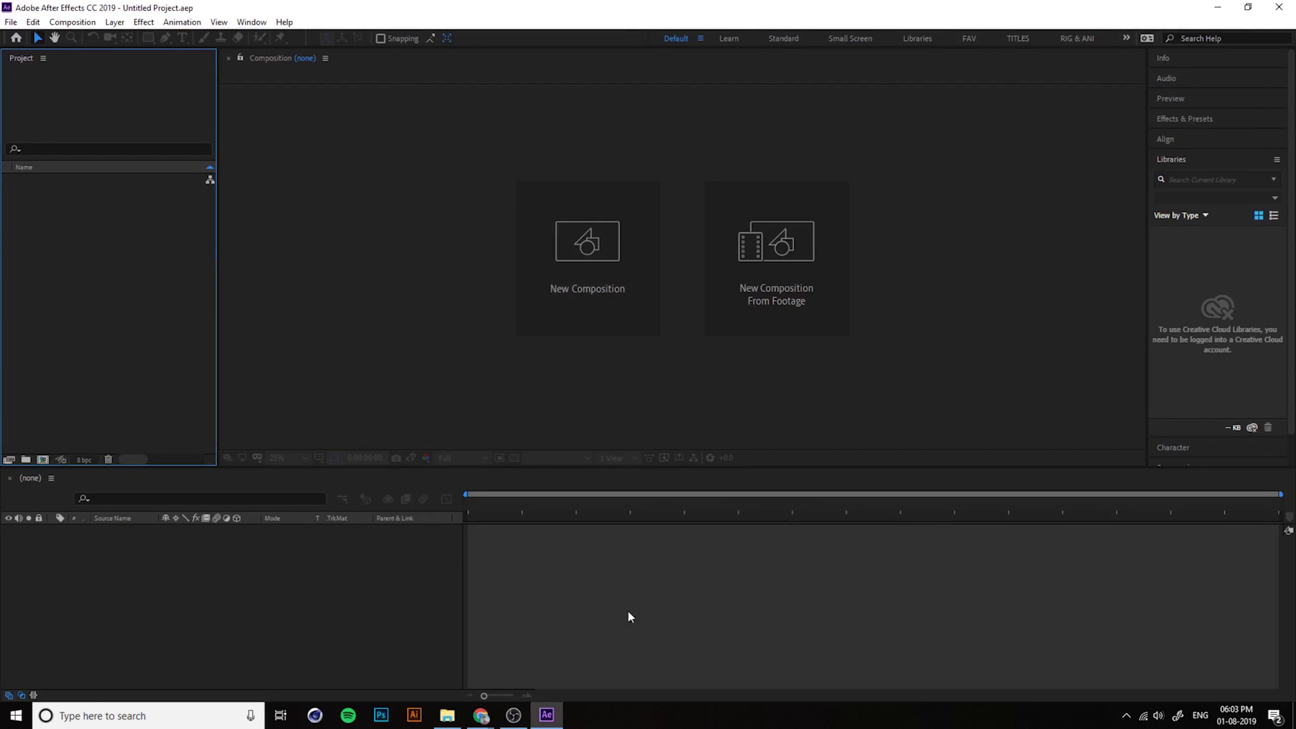
pyautogui.click(633, 585)
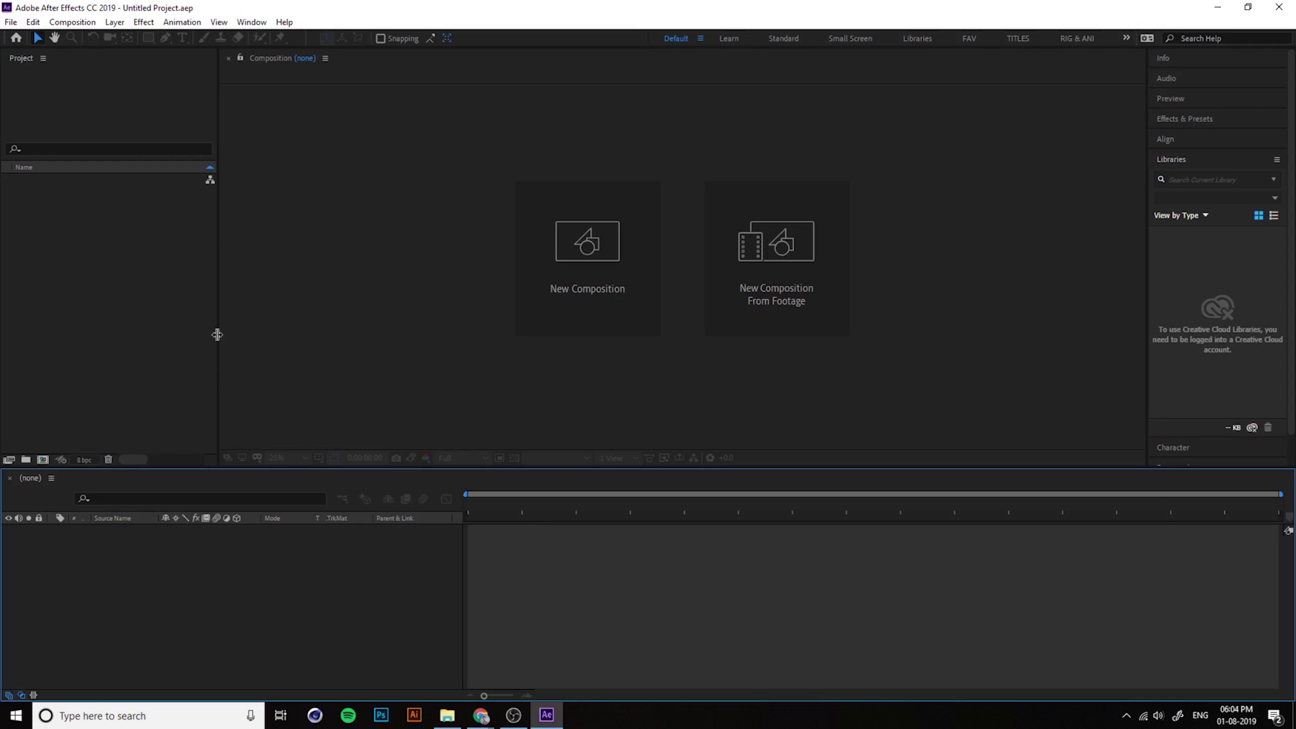
pyautogui.moveTo(217, 335); pyautogui.dragTo(245, 339)
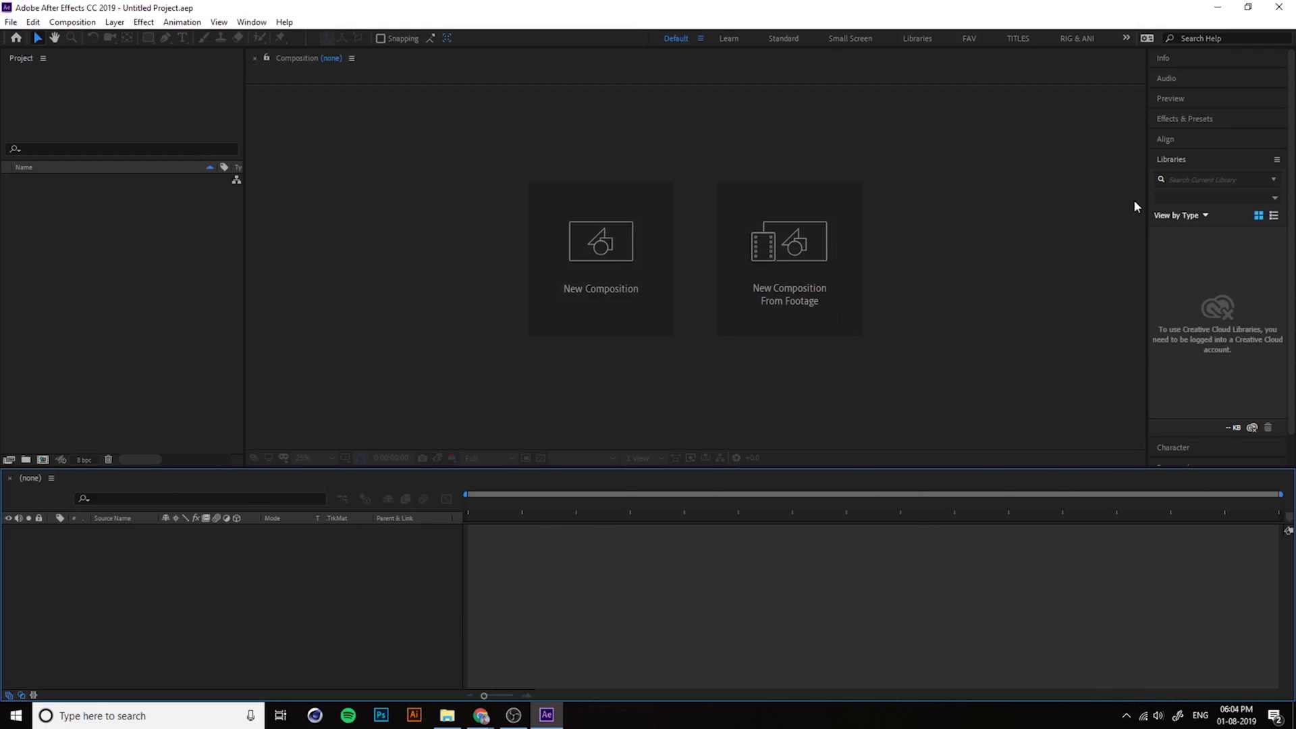
# Step: Hide the Timeline panel from the workspace and restore it
pyautogui.click(252, 22)
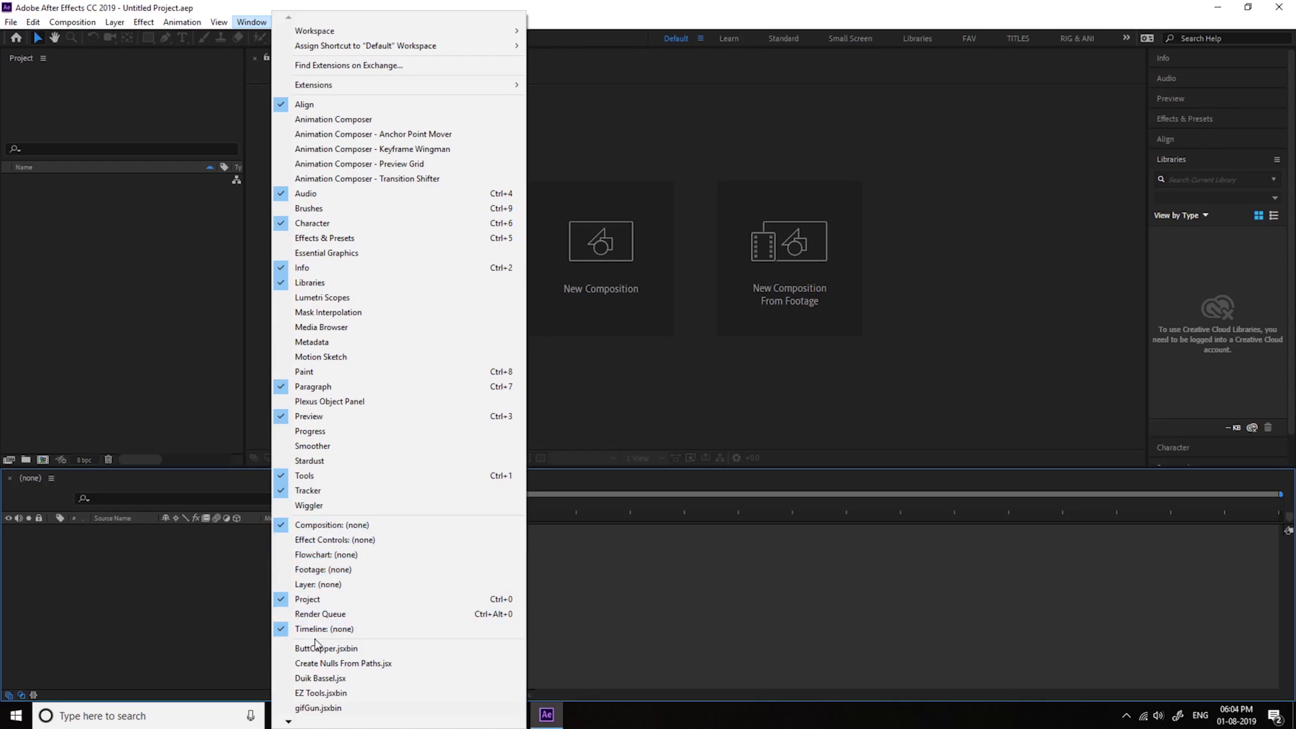
pyautogui.click(491, 627)
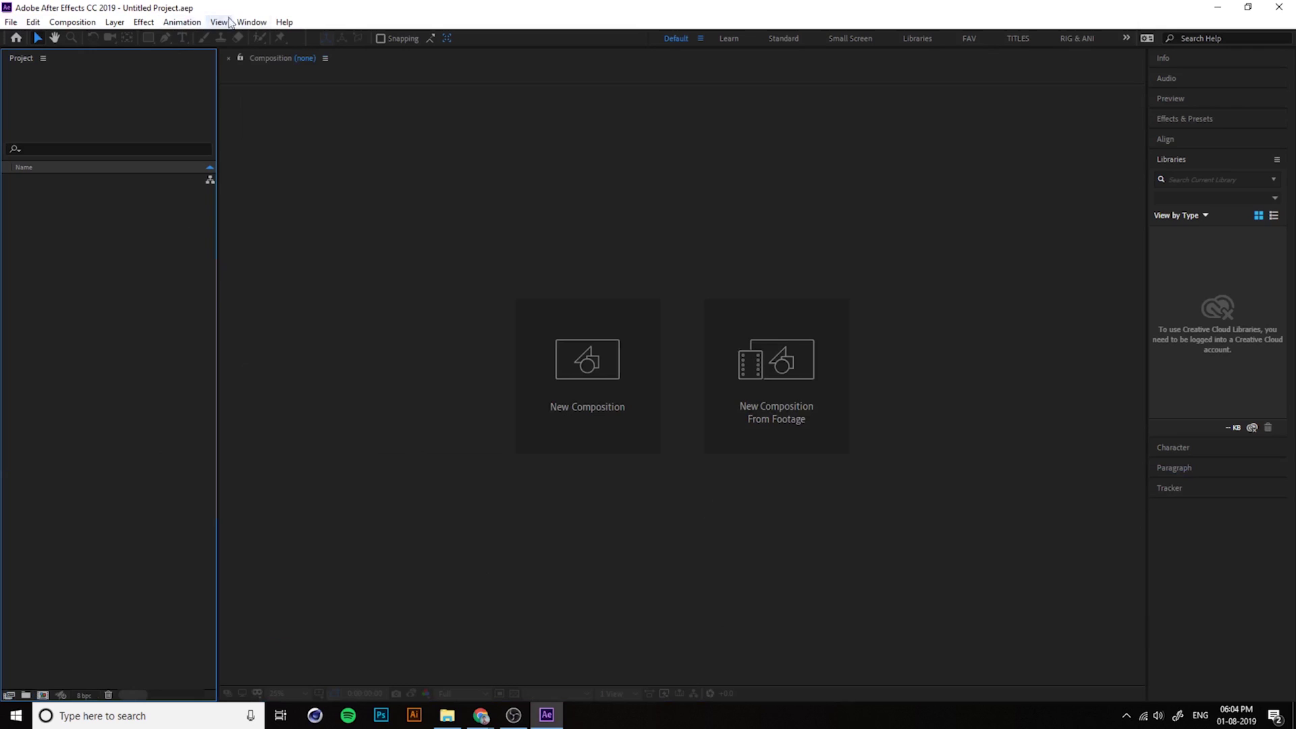
pyautogui.click(252, 21)
pyautogui.click(360, 630)
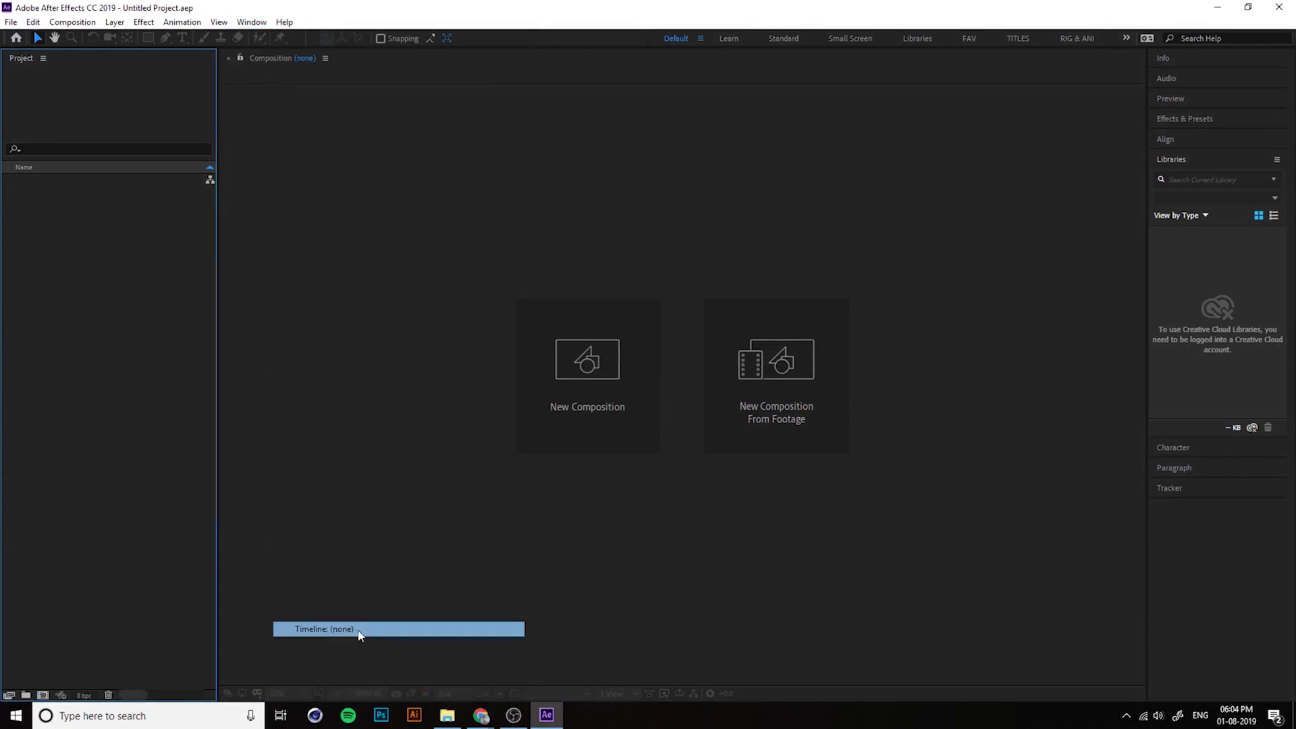
pyautogui.click(94, 246)
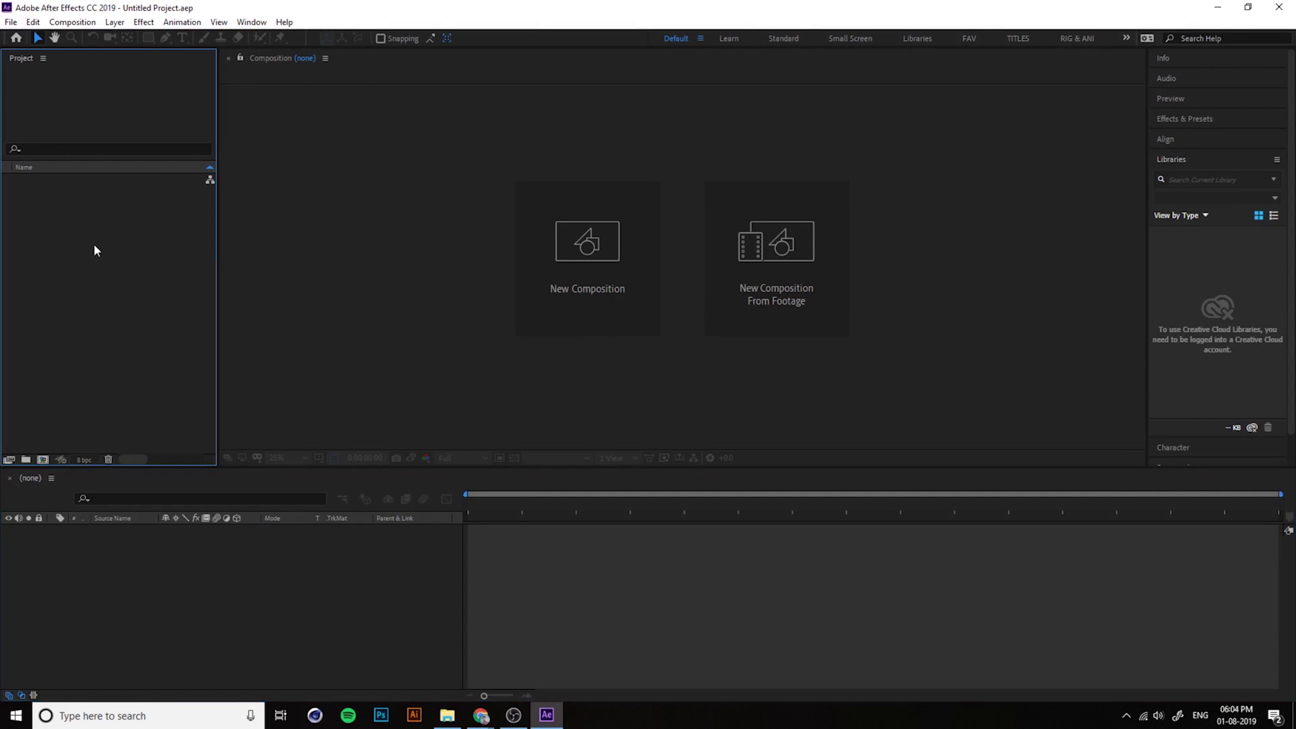
# Step: Hide the Project panel from the workspace and restore it
pyautogui.click(251, 21)
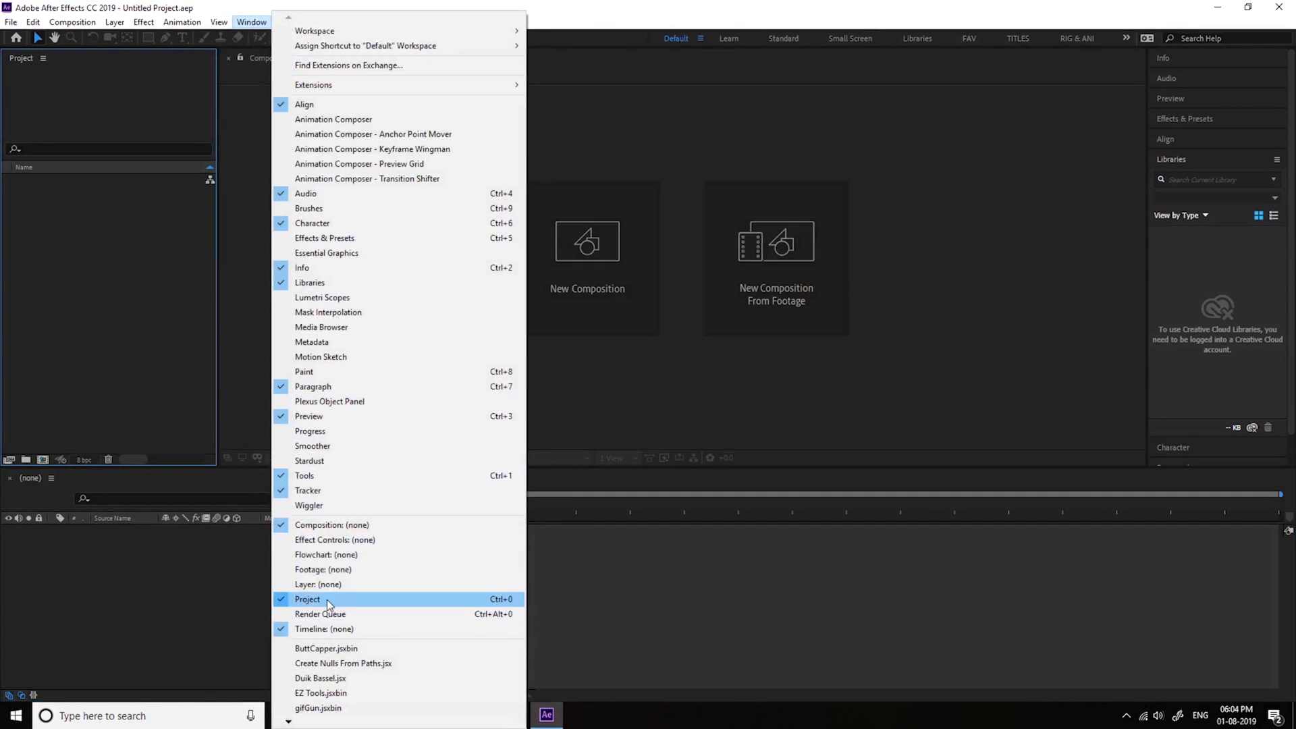
pyautogui.click(378, 600)
pyautogui.click(251, 21)
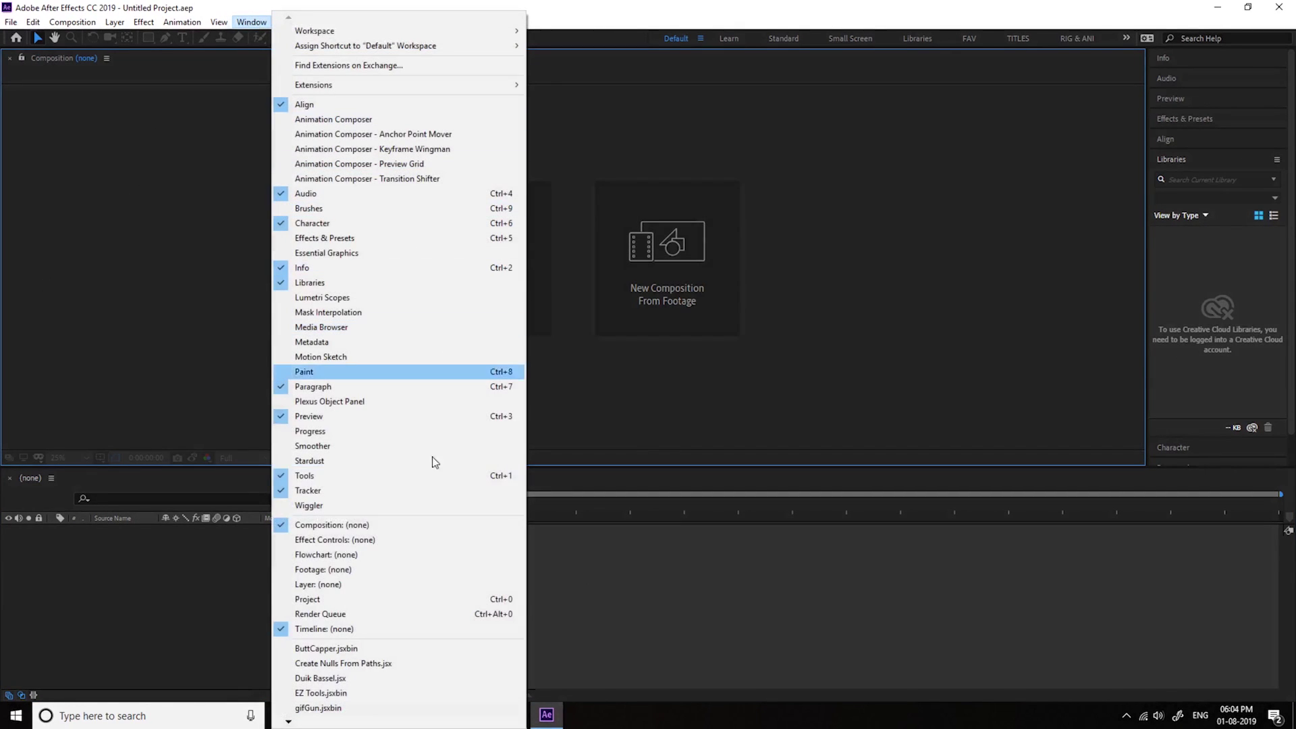
pyautogui.click(348, 604)
# Step: Add the Effect Controls panel to the workspace and alternate between it and the Project panel
pyautogui.click(250, 22)
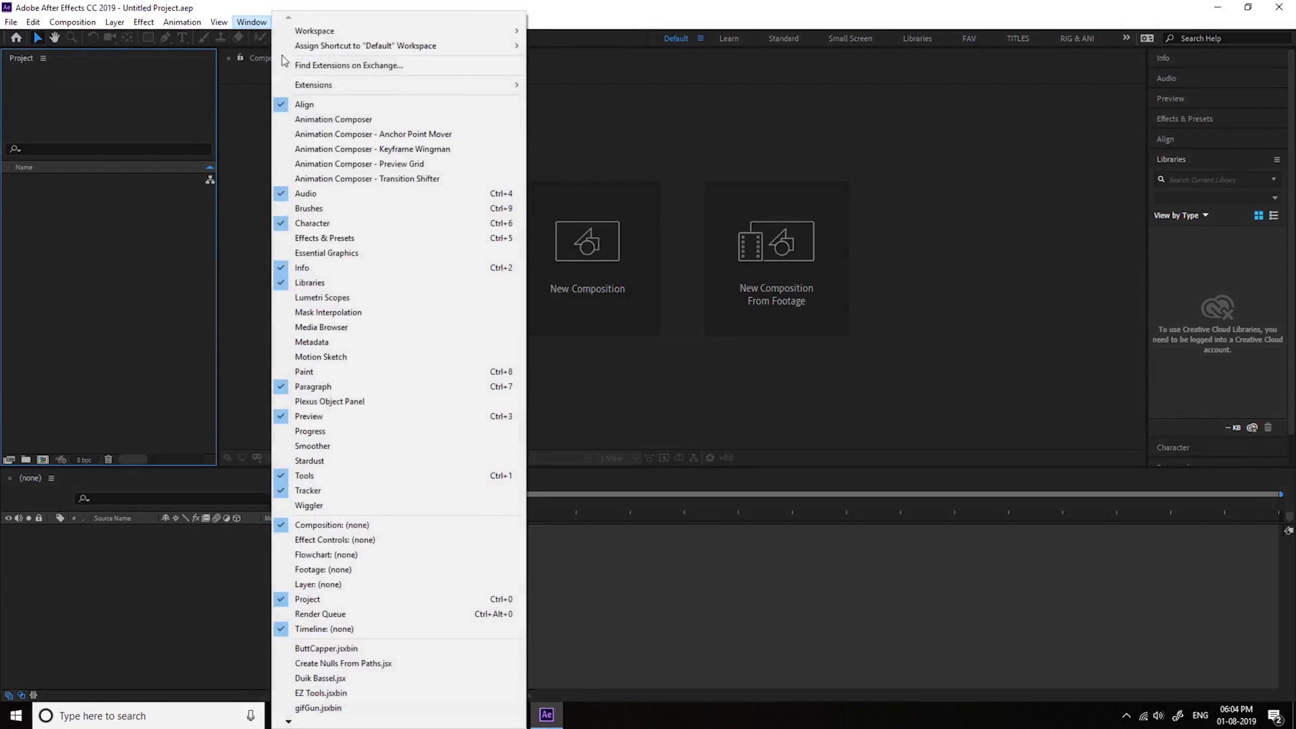
pyautogui.click(363, 541)
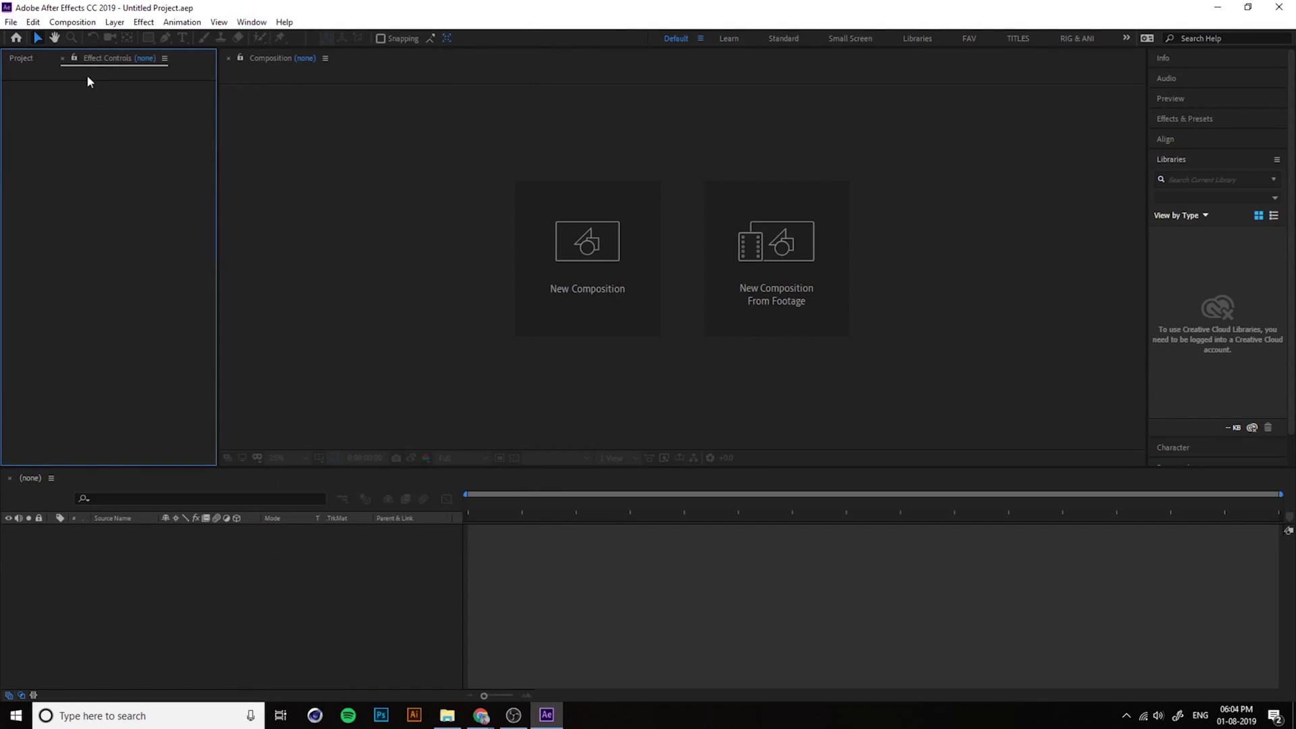
pyautogui.click(21, 61)
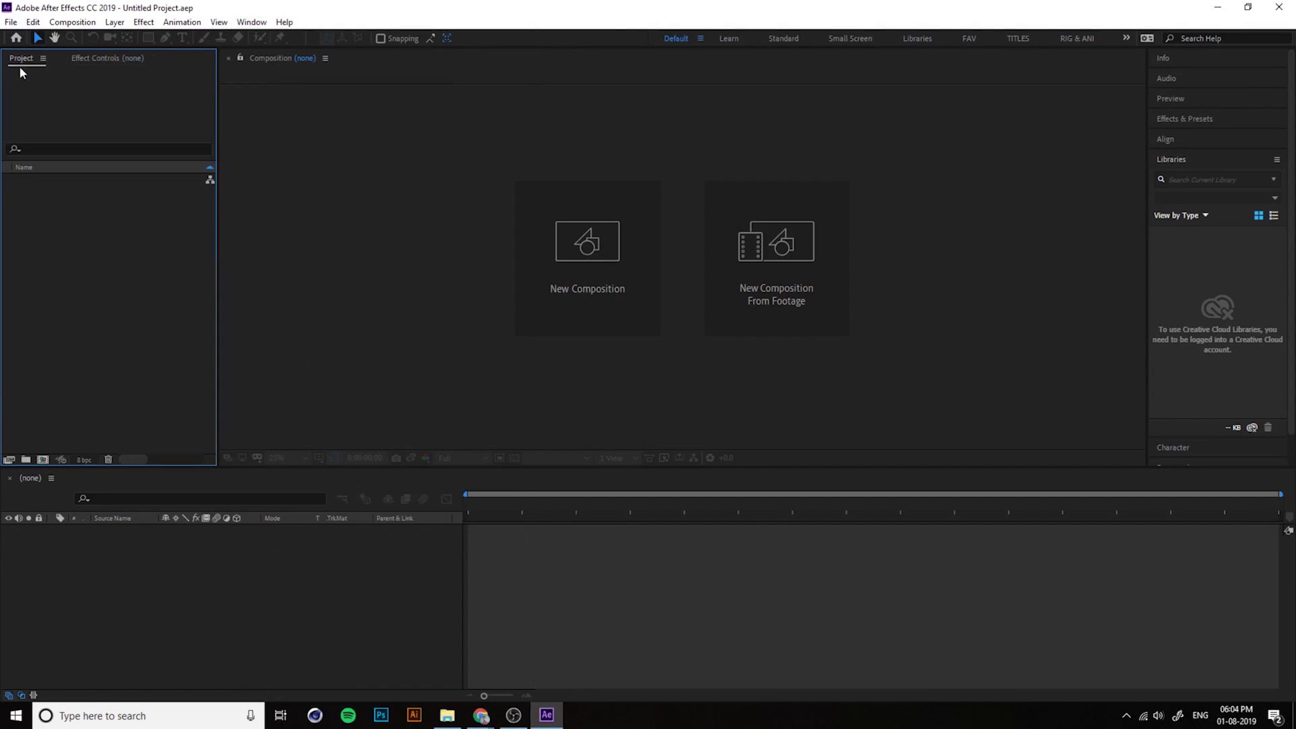
pyautogui.click(116, 58)
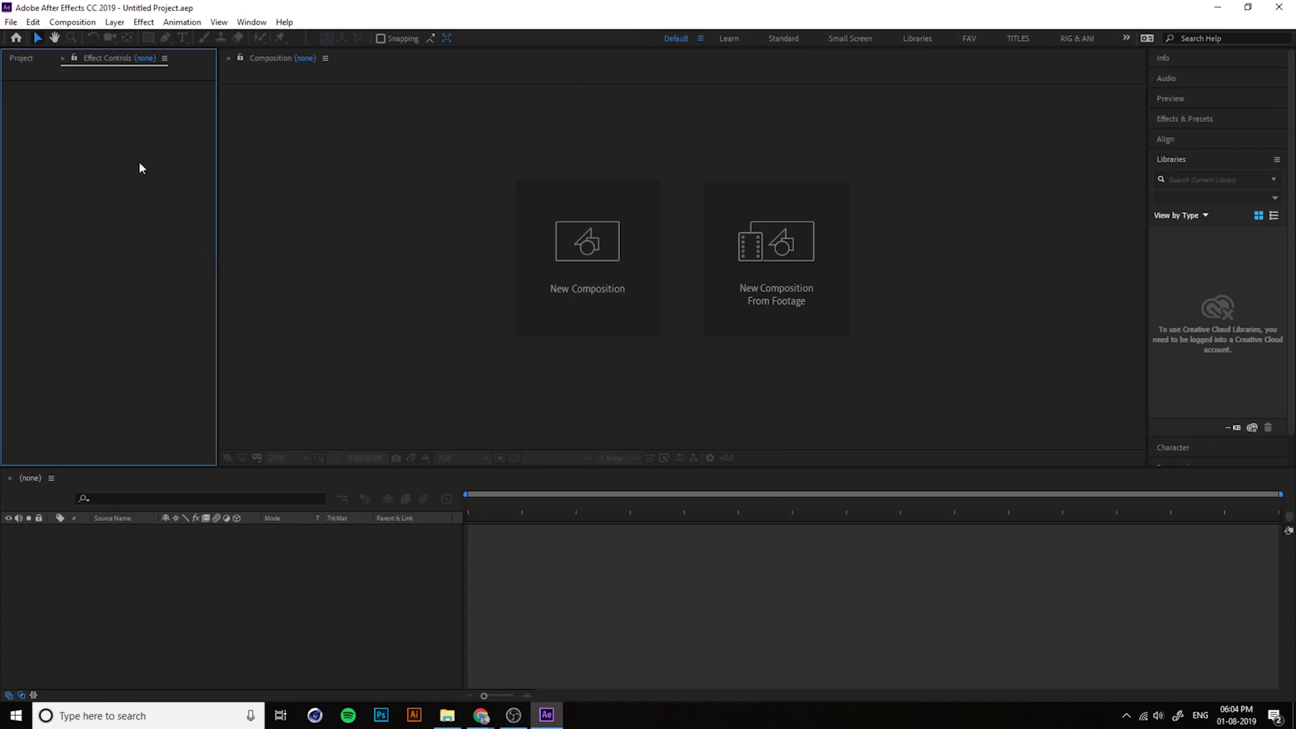
# Step: Bring the Project panel to the front and open the settings for a new composition
pyautogui.click(72, 21)
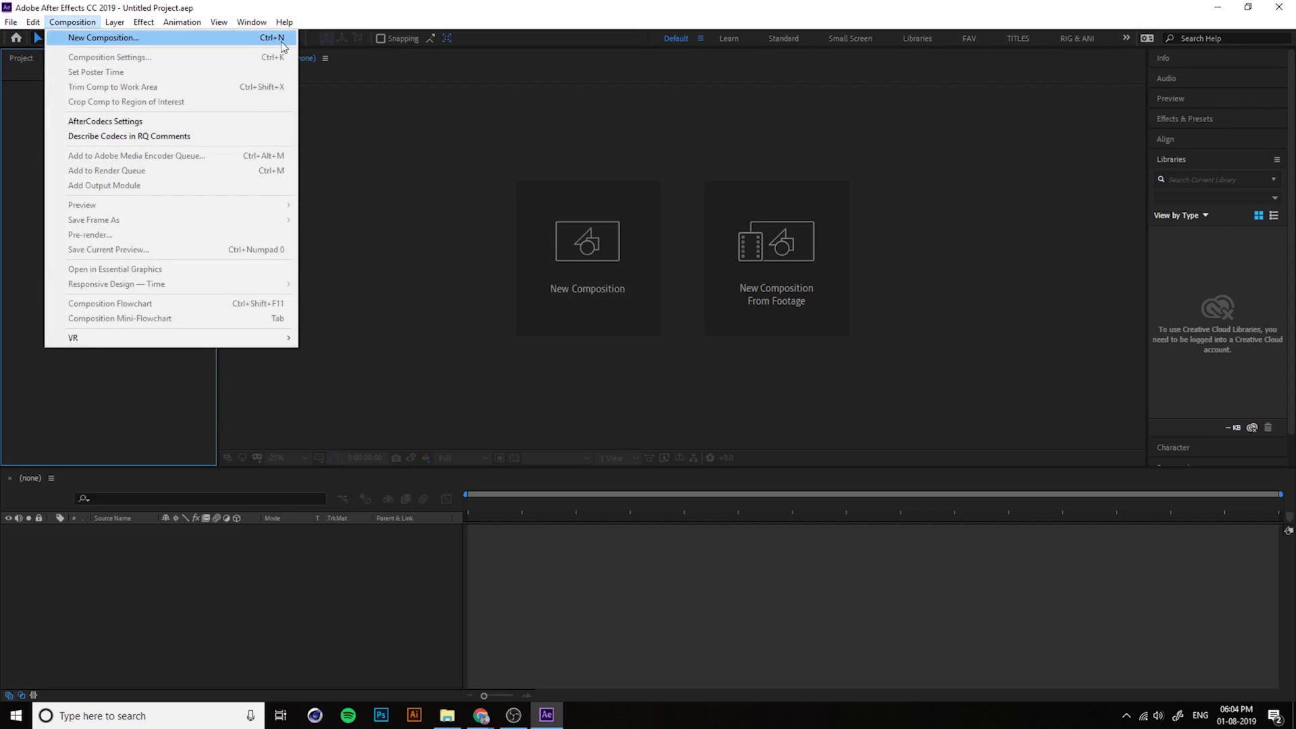
pyautogui.click(585, 291)
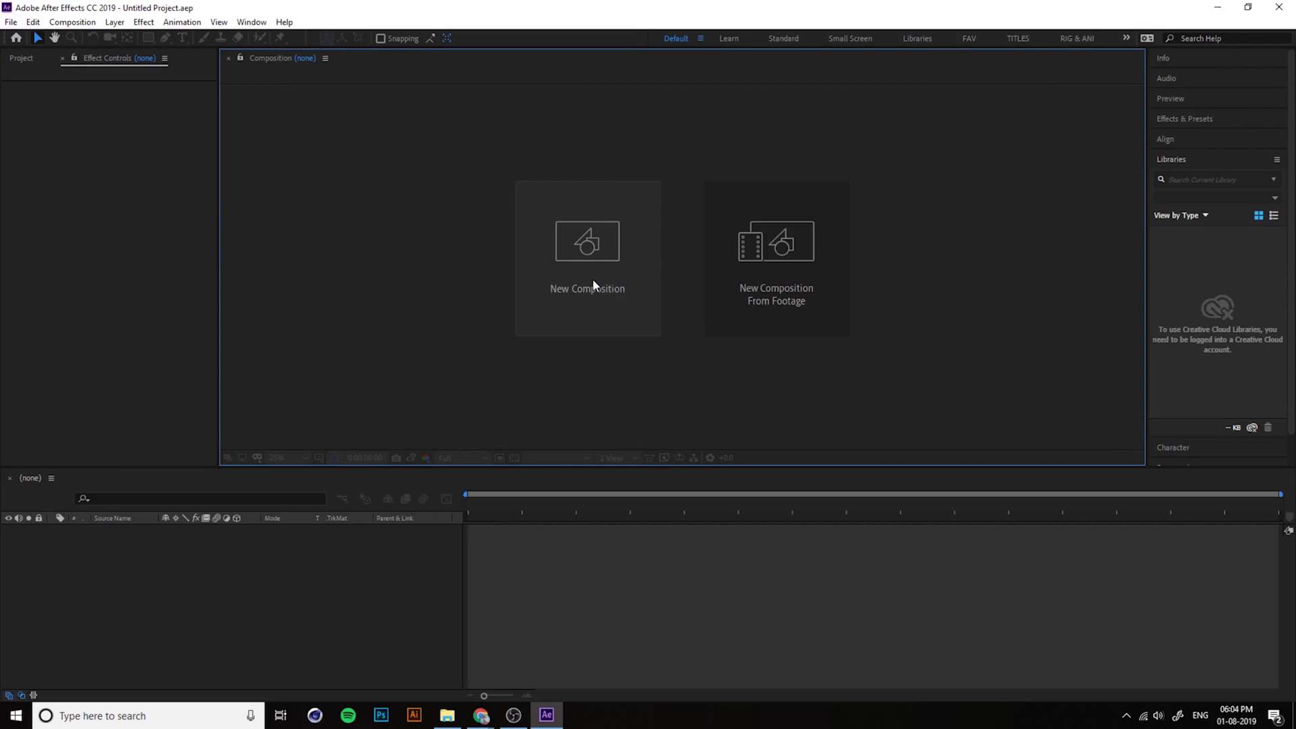
pyautogui.click(20, 58)
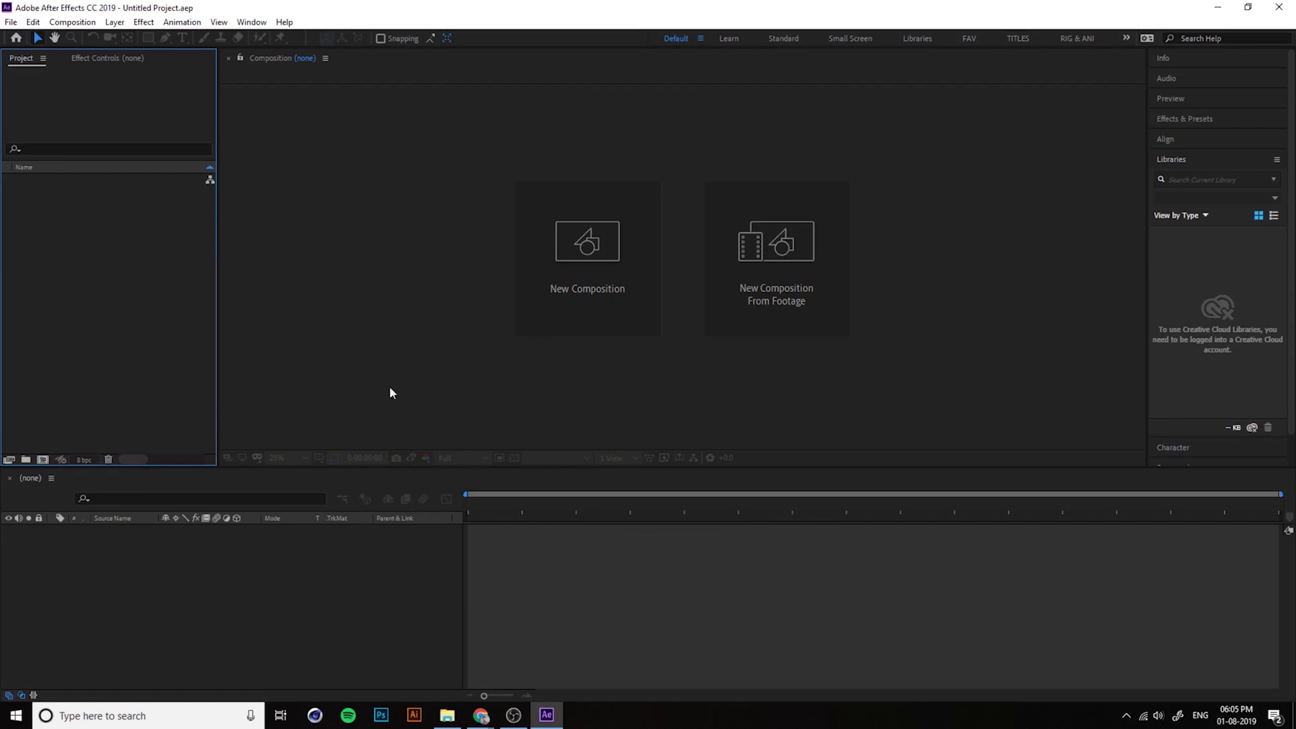
pyautogui.click(73, 22)
pyautogui.click(82, 33)
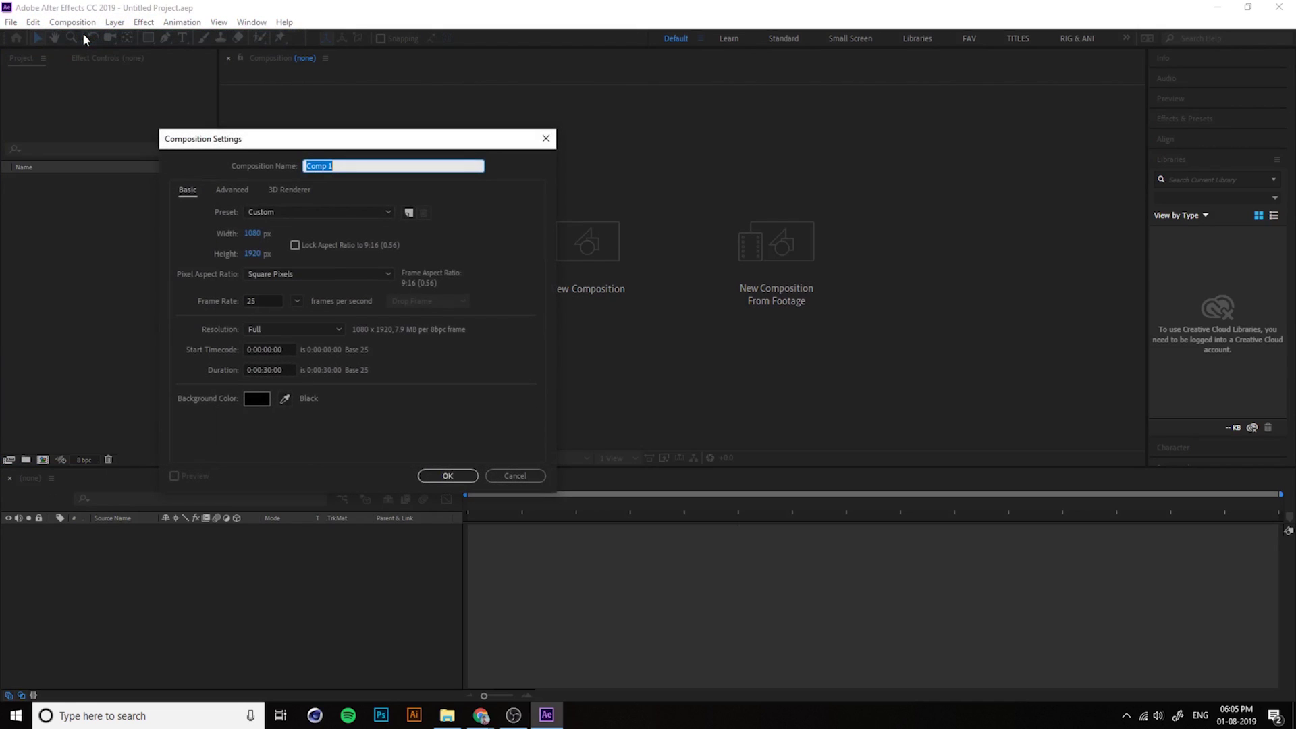
pyautogui.moveTo(304, 137); pyautogui.dragTo(603, 167)
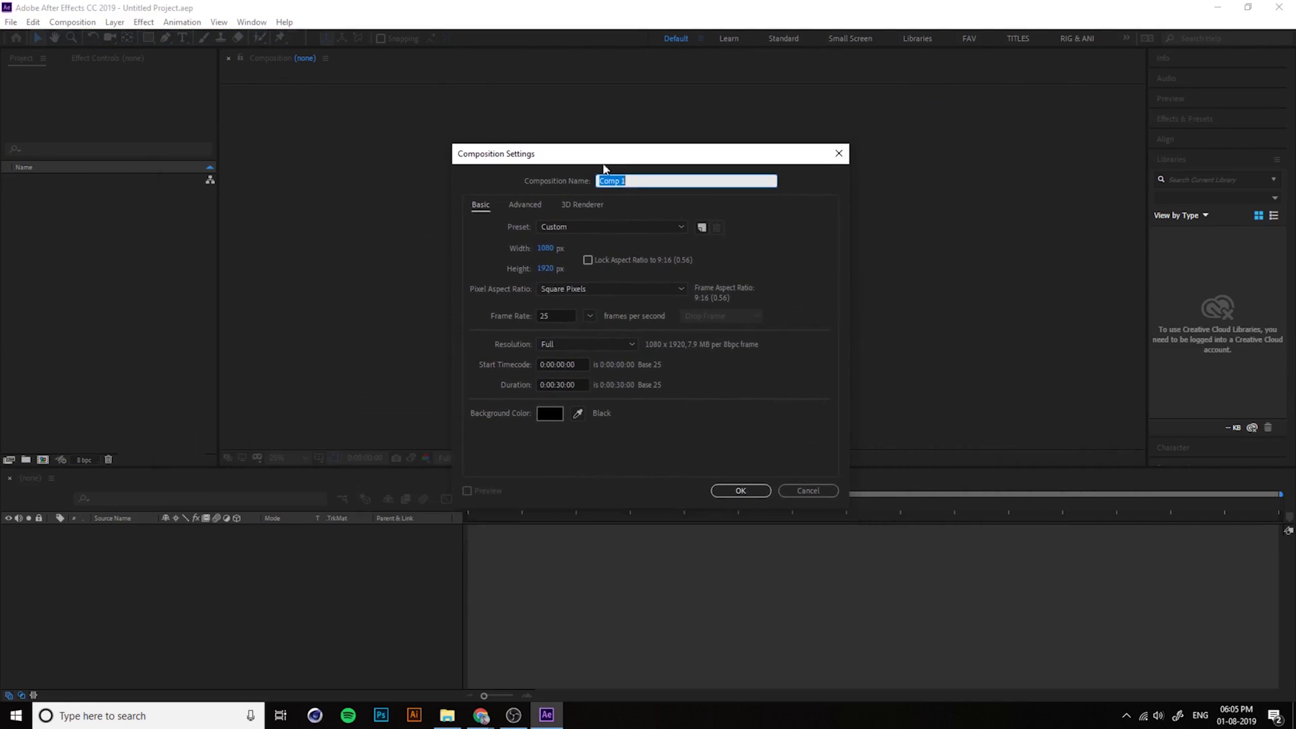
pyautogui.click(690, 179)
pyautogui.moveTo(671, 179); pyautogui.dragTo(386, 204)
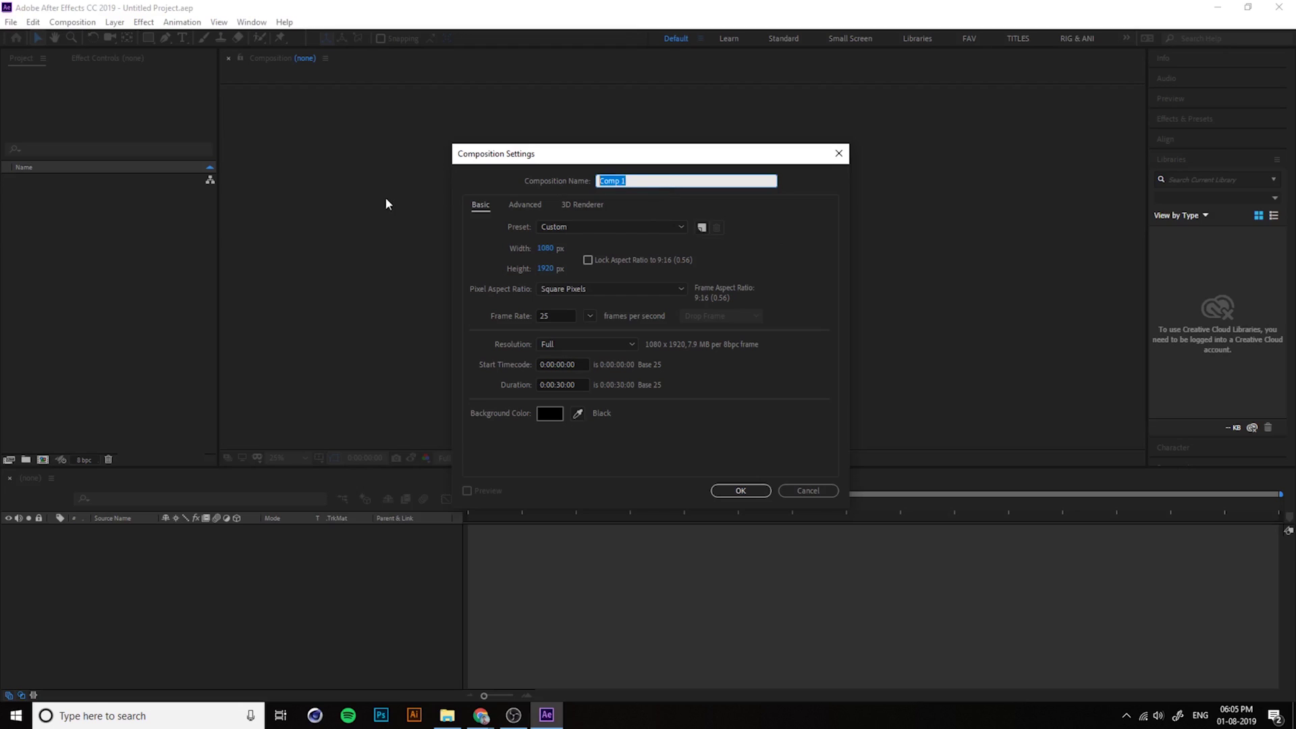
pyautogui.click(810, 253)
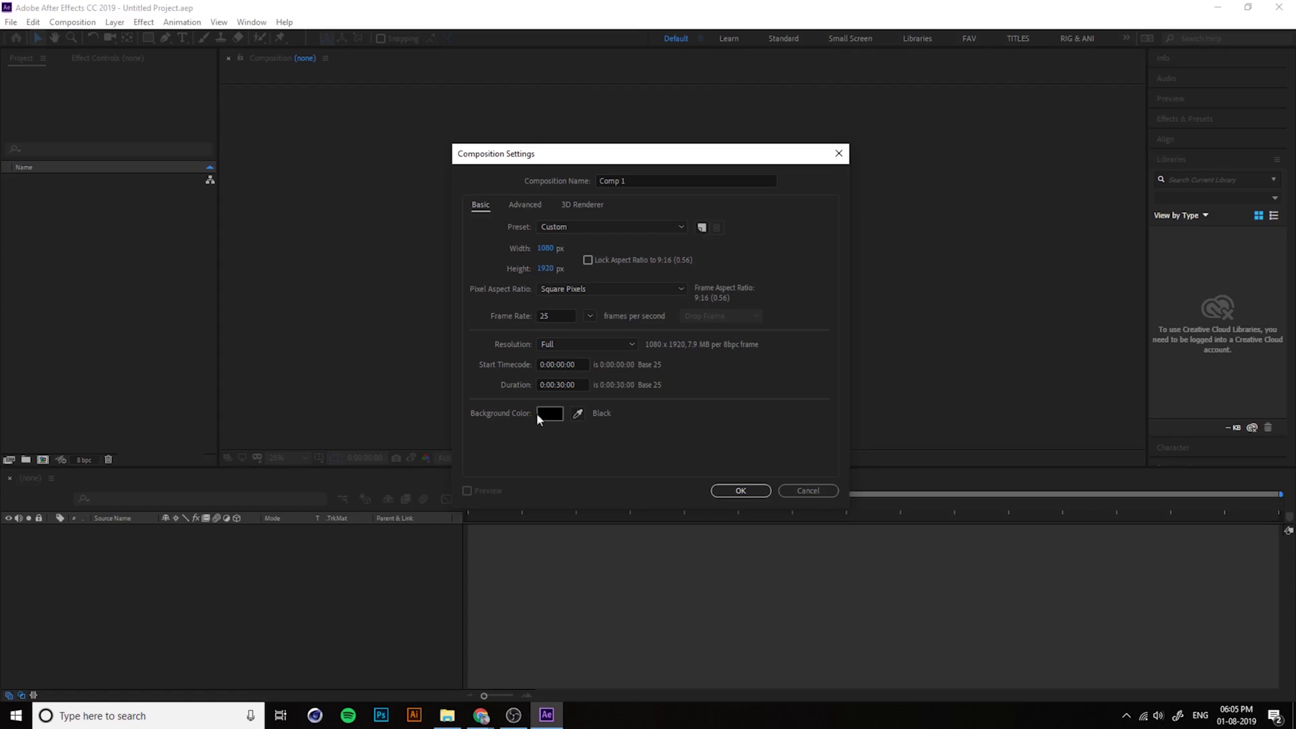
# Step: Switch to Chrome and search Google for "video resolution" in a new tab
pyautogui.moveTo(481, 715)
pyautogui.click(441, 659)
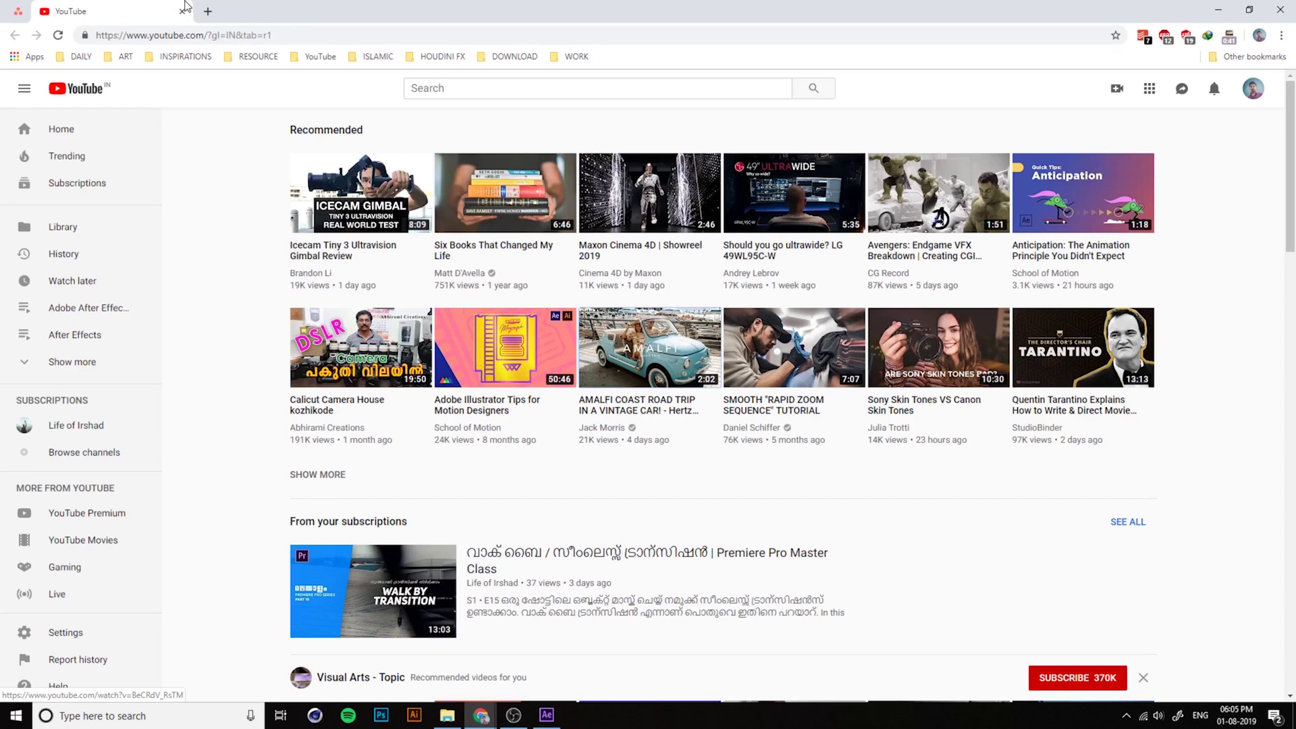
pyautogui.click(208, 11)
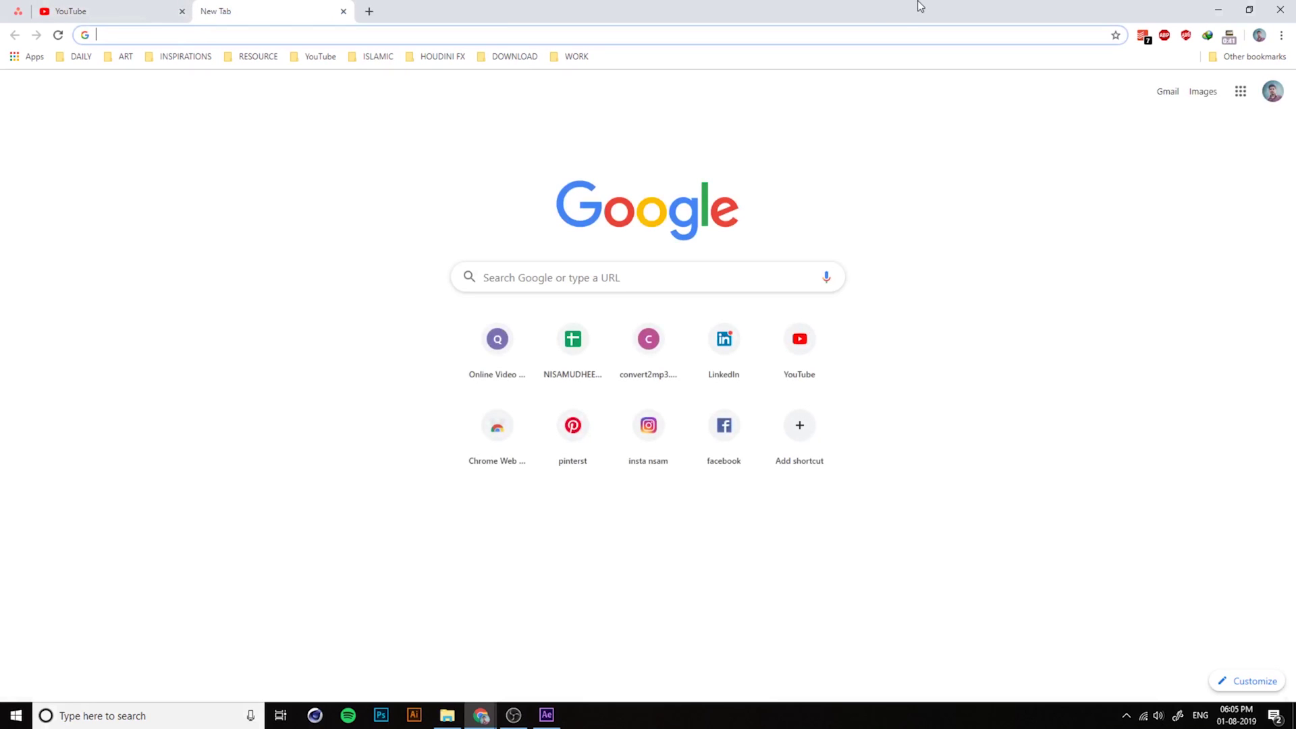
pyautogui.write('video r')
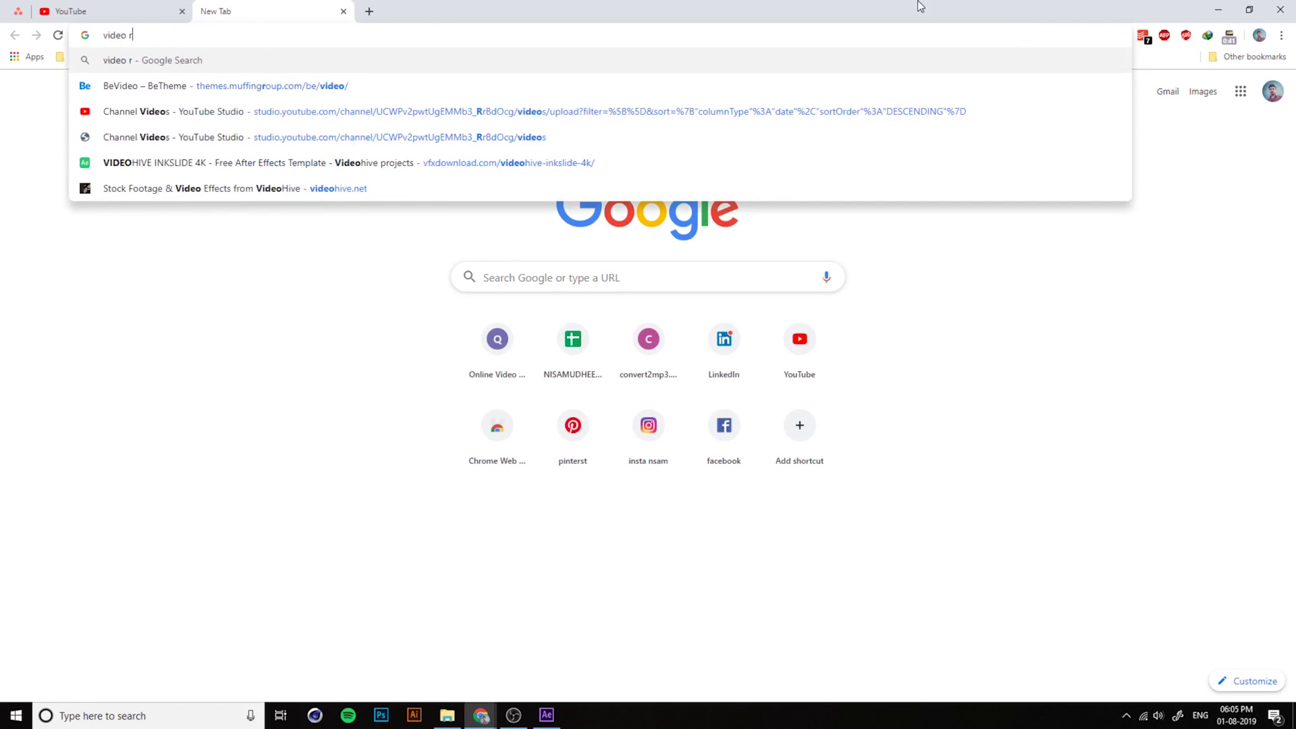
pyautogui.write('esolution')
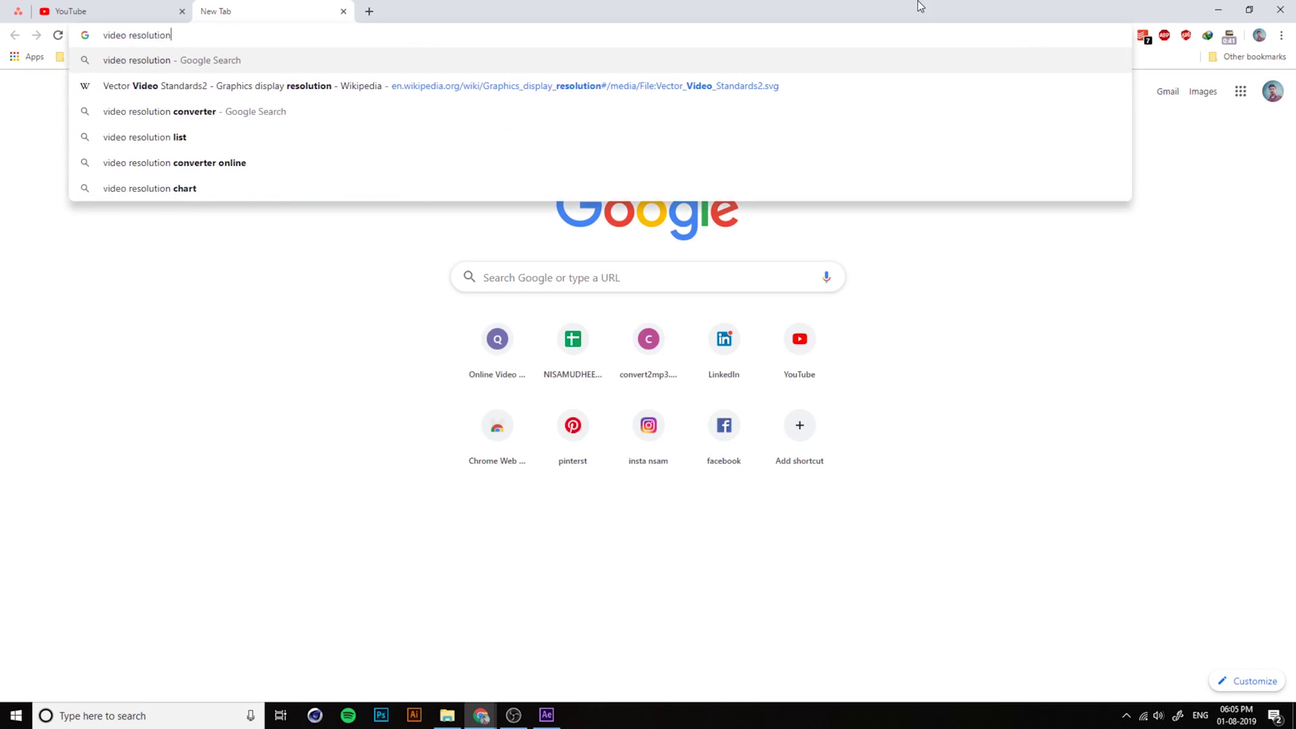
pyautogui.press('Return')
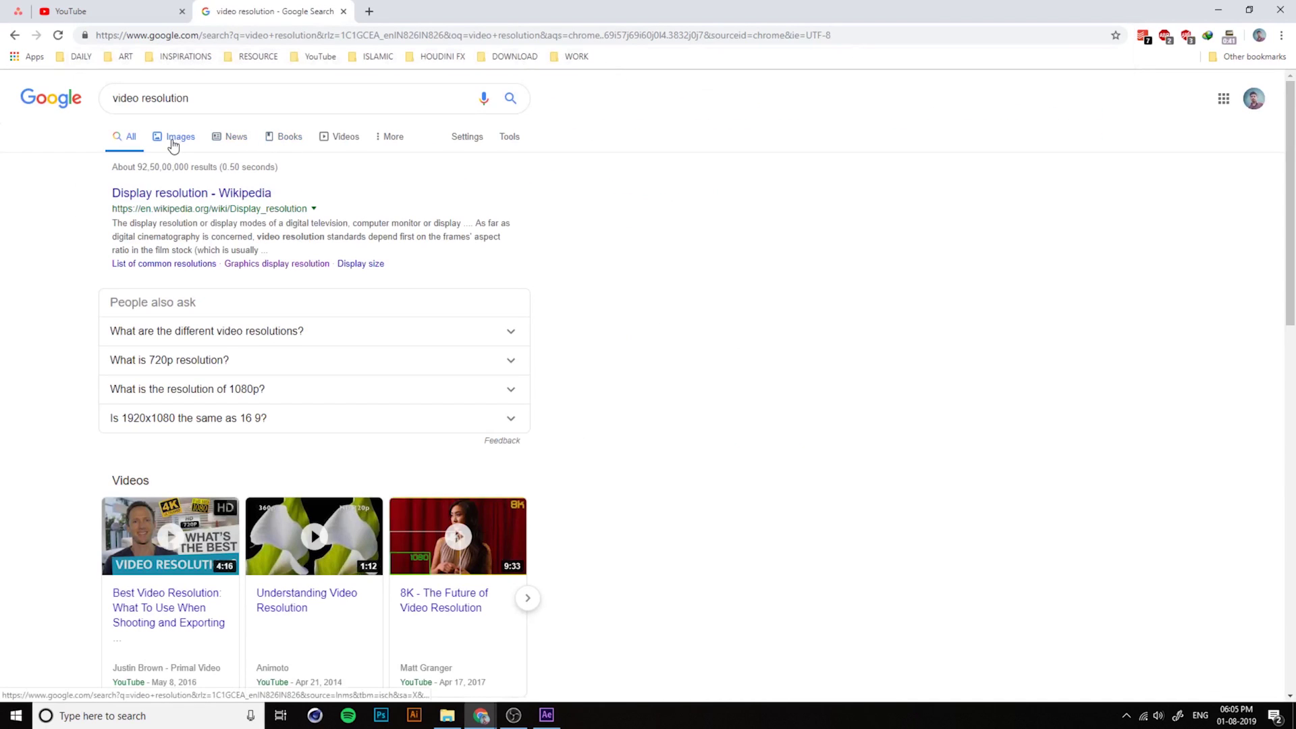
# Step: Examine the video resolution charts in the image results, comparing the frame dimensions of the common video formats
pyautogui.click(173, 145)
pyautogui.click(351, 297)
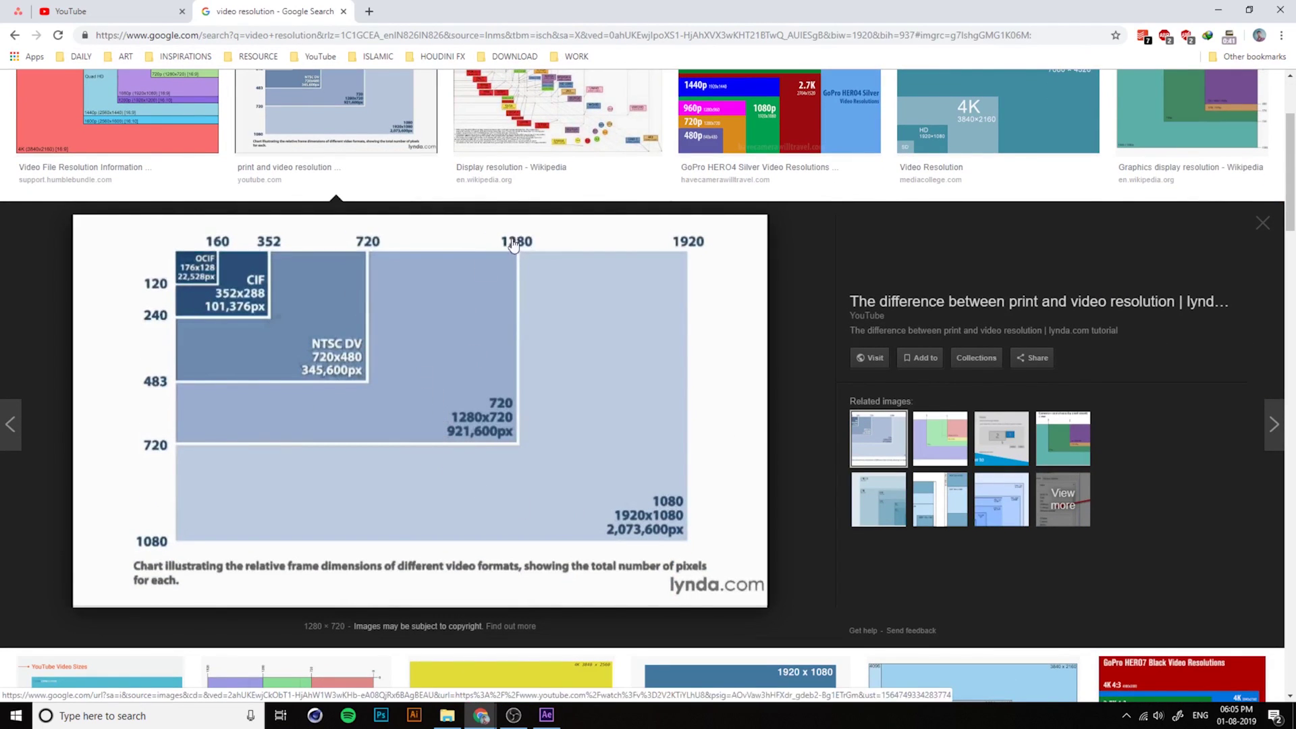
pyautogui.click(181, 130)
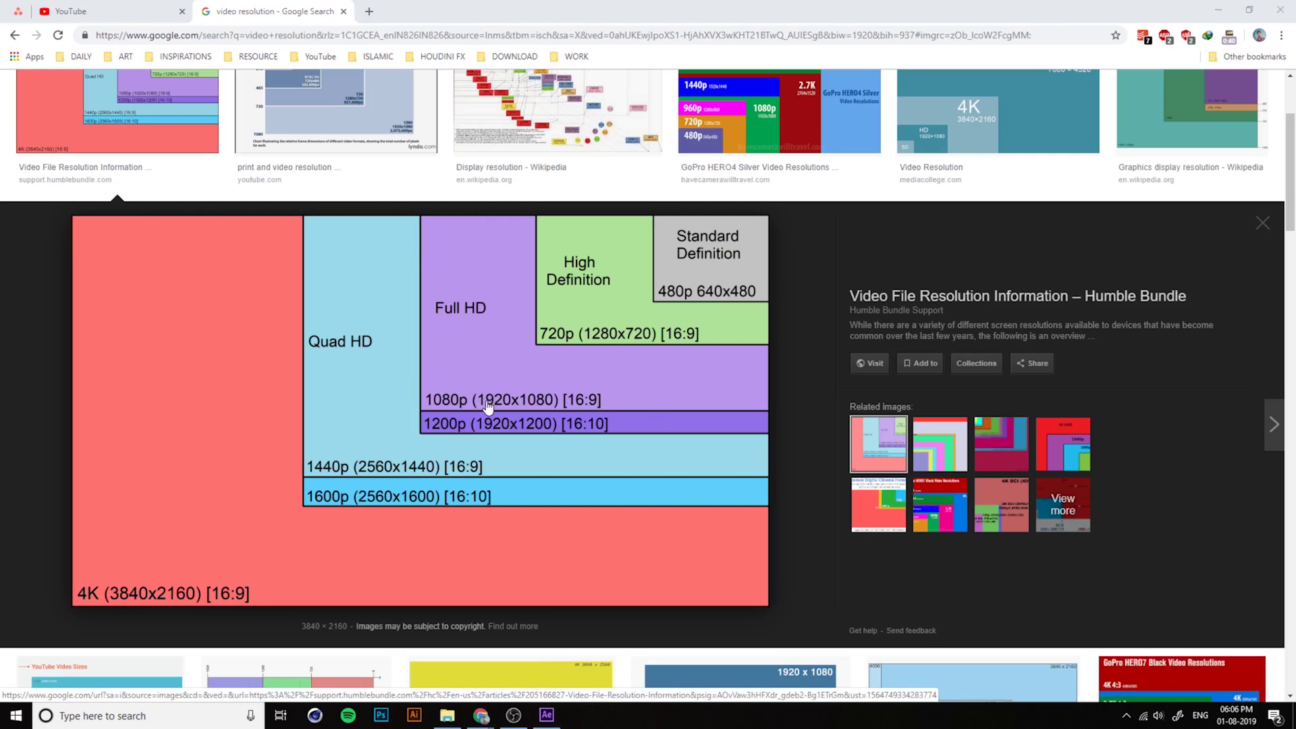
# Step: Switch back to After Effects and set the new composition's width to 1920 px and height to 1080 px
pyautogui.click(547, 715)
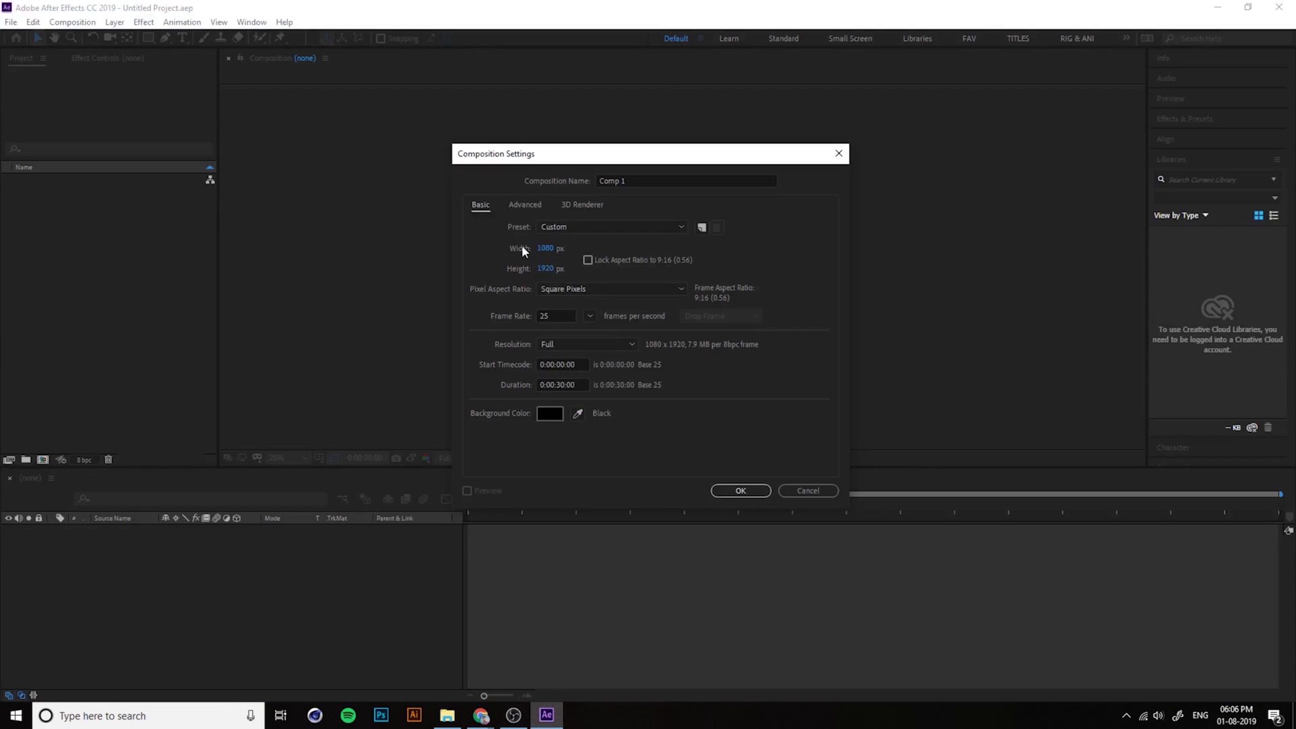
pyautogui.write('1920')
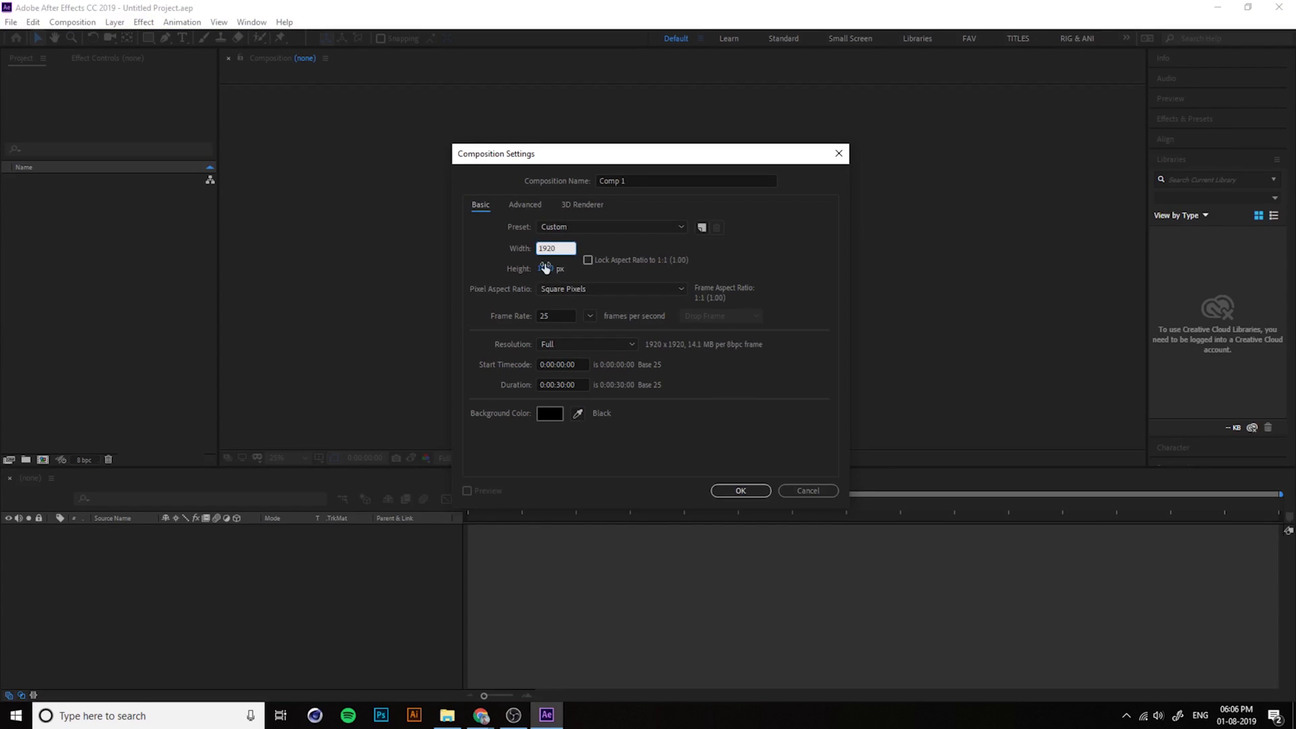
pyautogui.press('Tab')
pyautogui.write('1080')
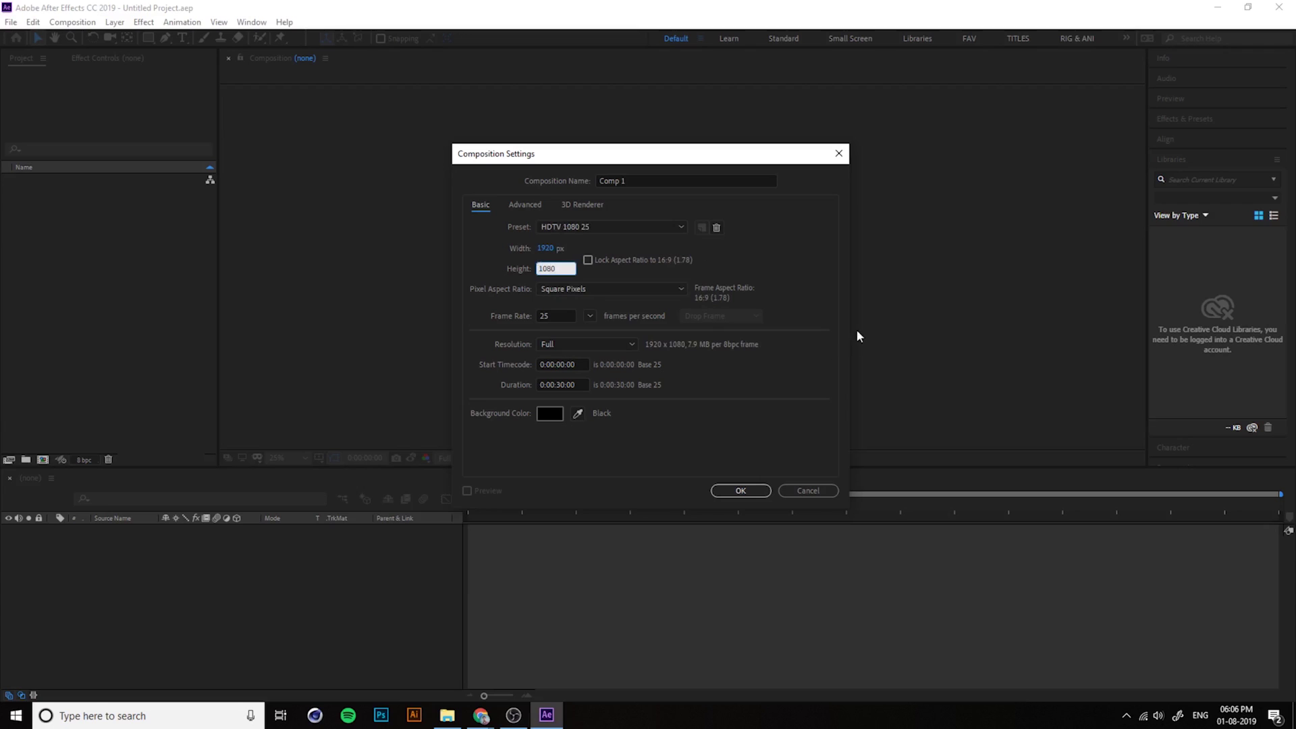
pyautogui.press('Tab')
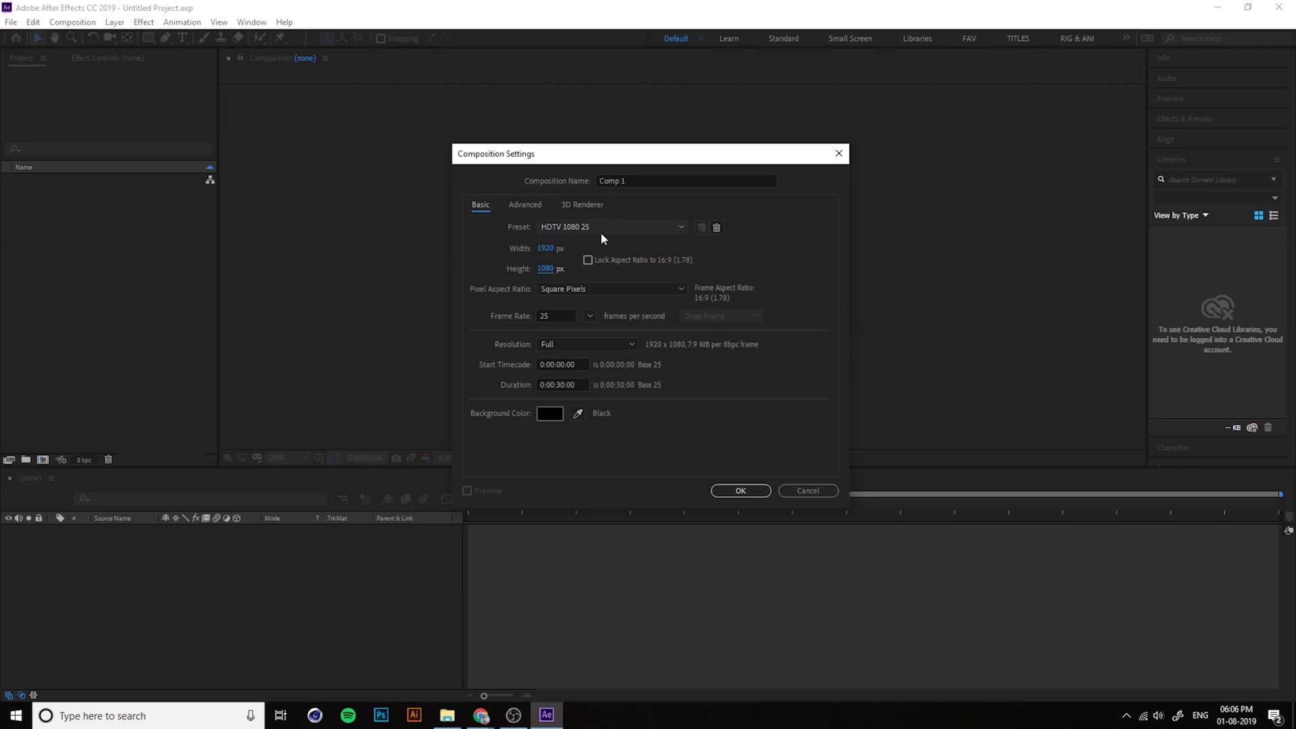
# Step: Create a portrait composition 1080 px wide and 1920 px high
pyautogui.click(566, 228)
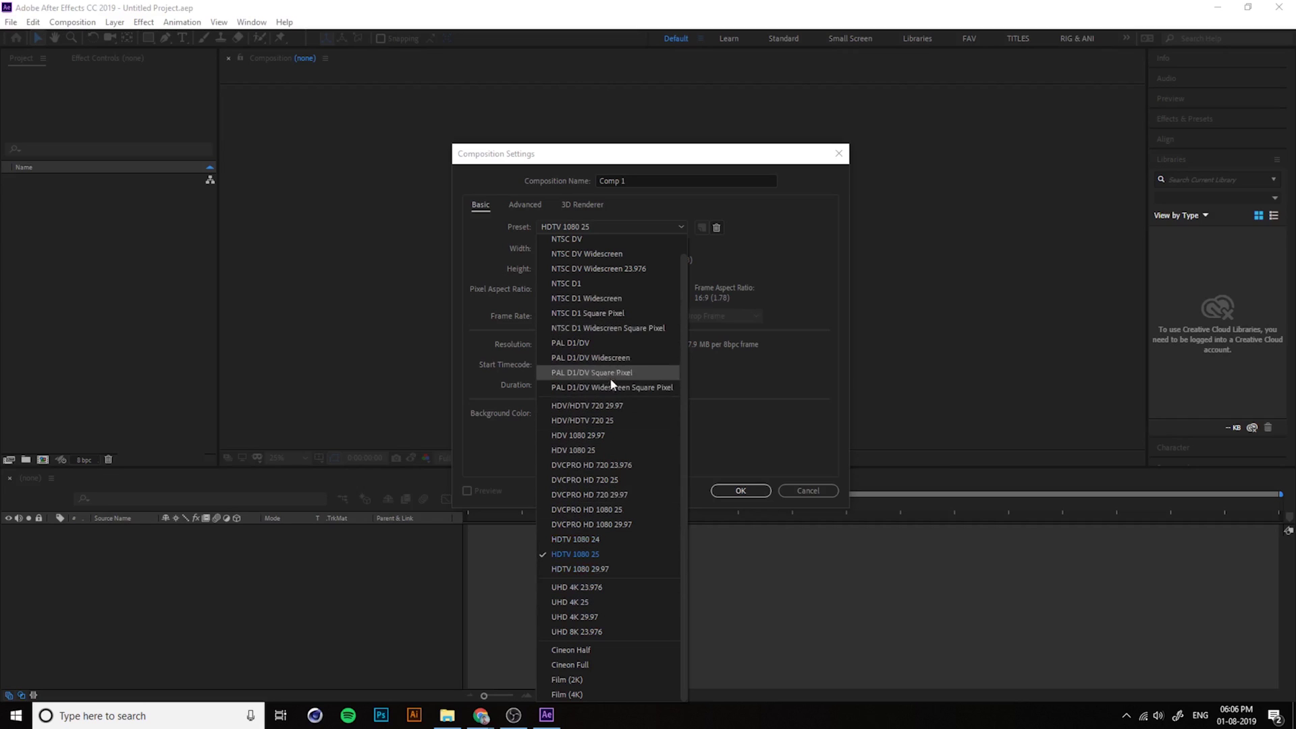
pyautogui.click(807, 370)
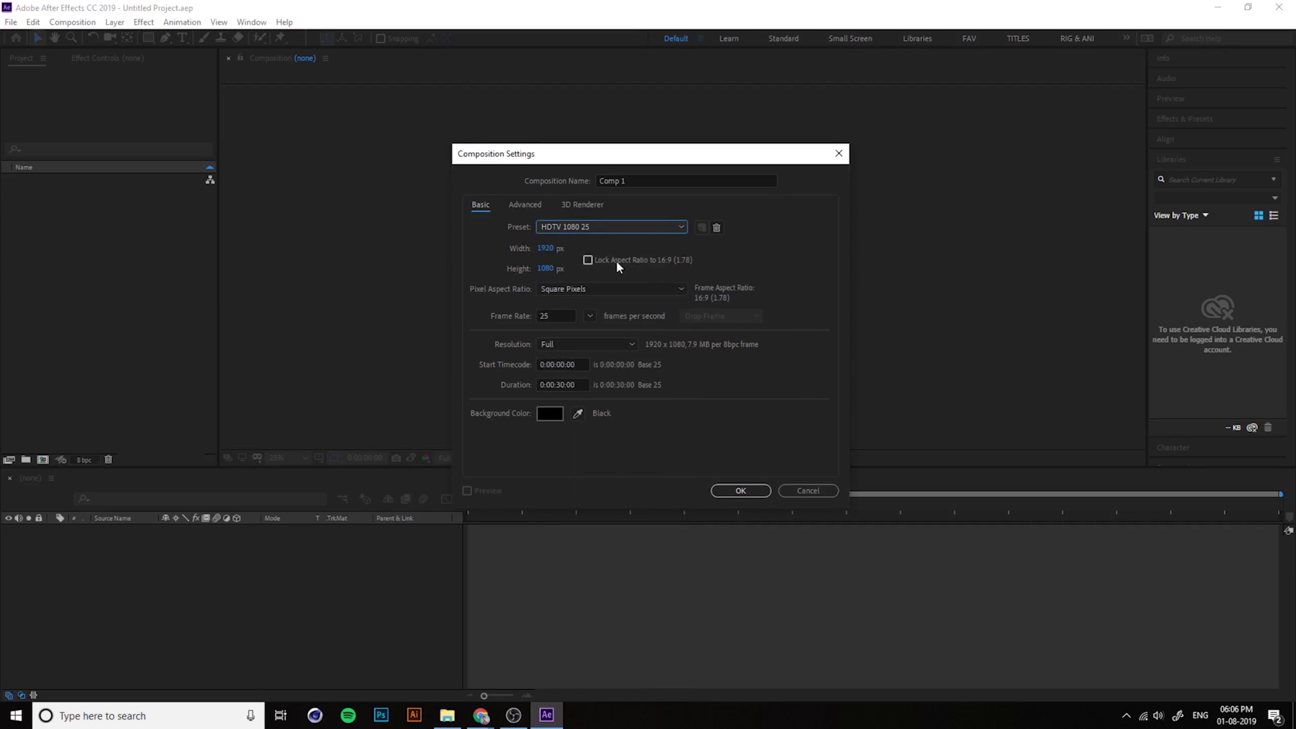
pyautogui.click(544, 249)
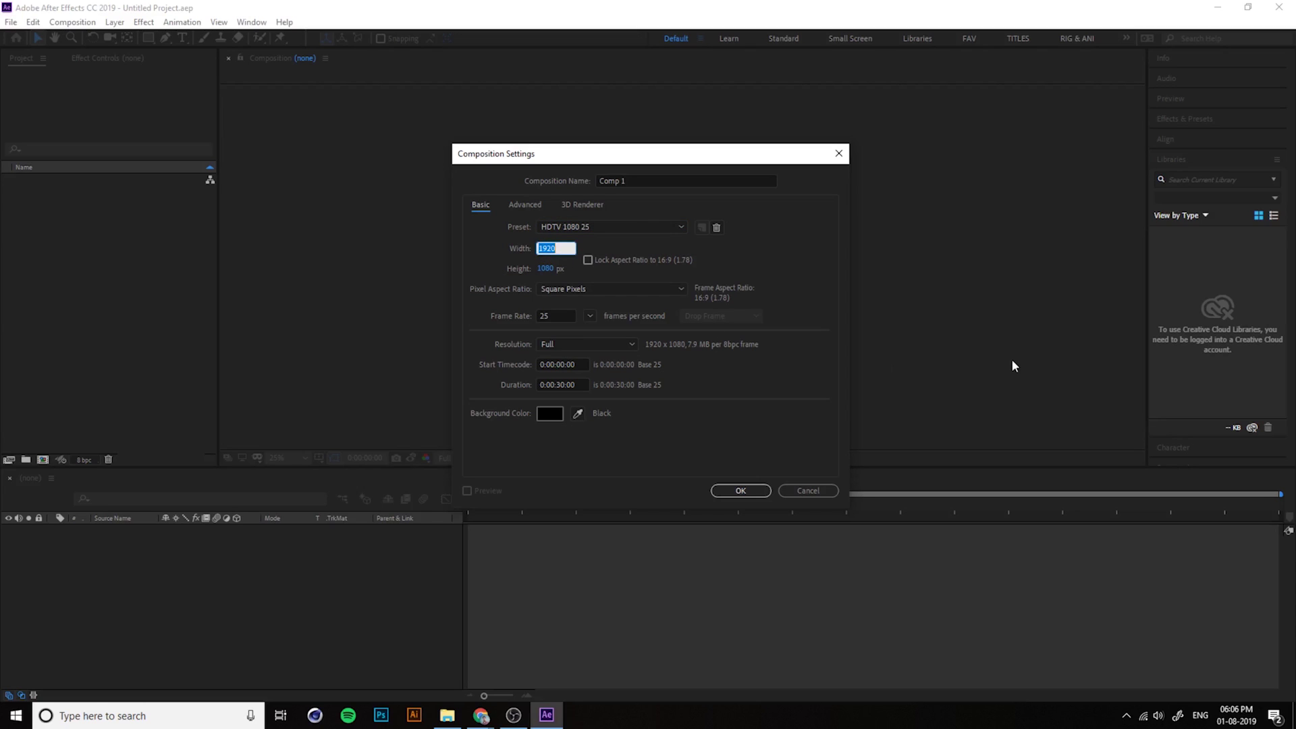
pyautogui.write('1080')
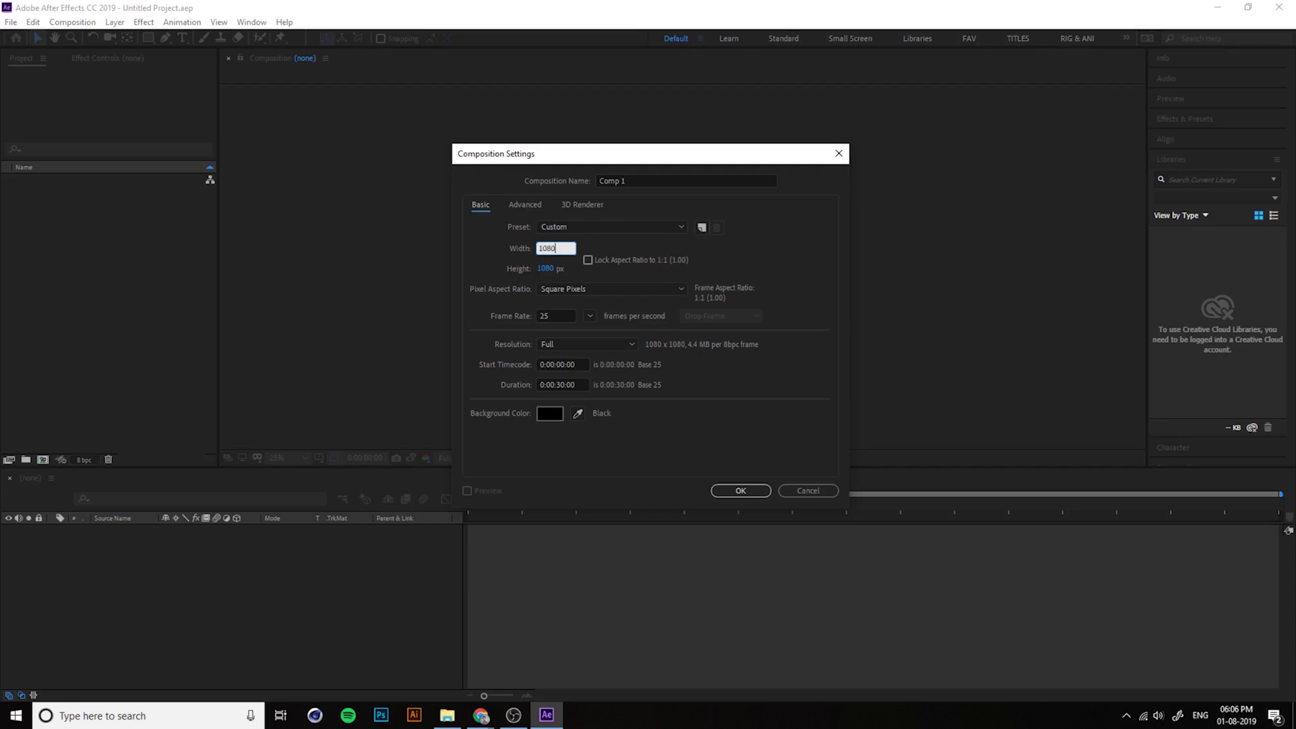
pyautogui.click(544, 268)
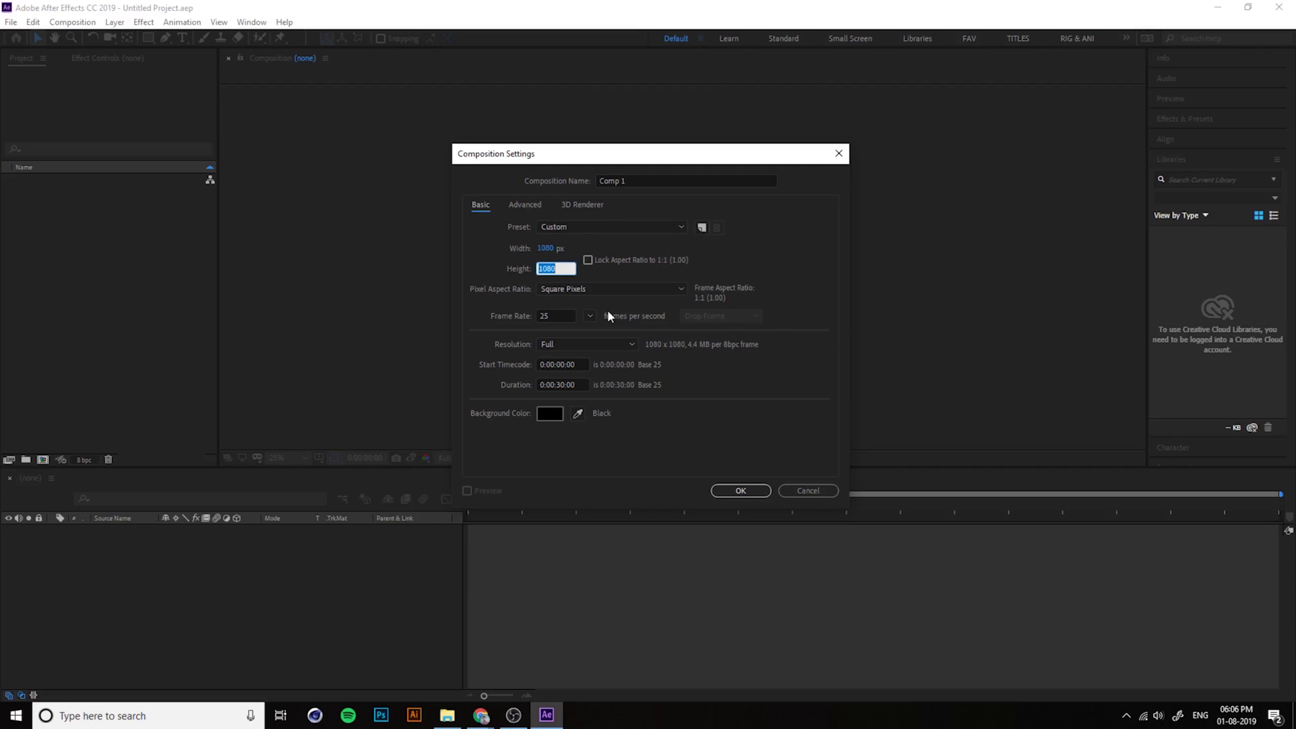
pyautogui.write('10')
pyautogui.press('BackSpace')
pyautogui.write('920')
pyautogui.click(743, 492)
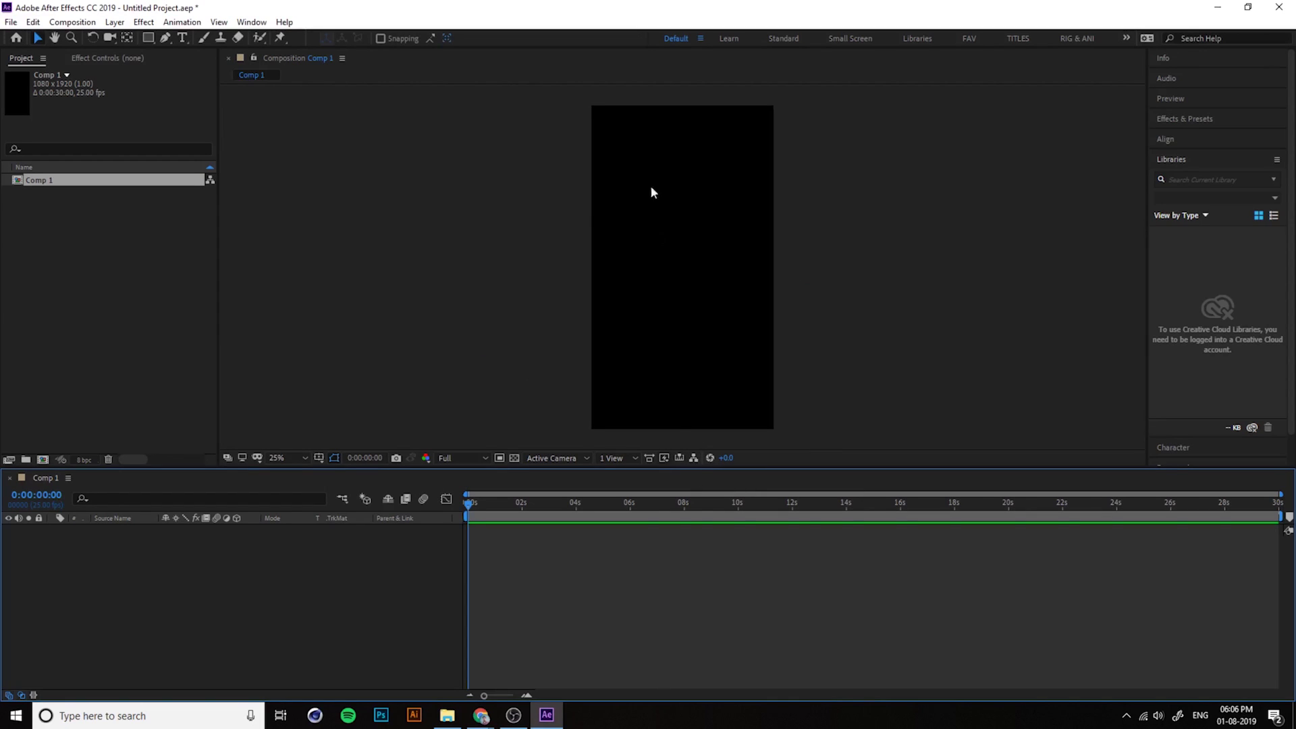
# Step: Delete the portrait composition and create a square one of 1080 x 1080 px in its place
pyautogui.click(50, 181)
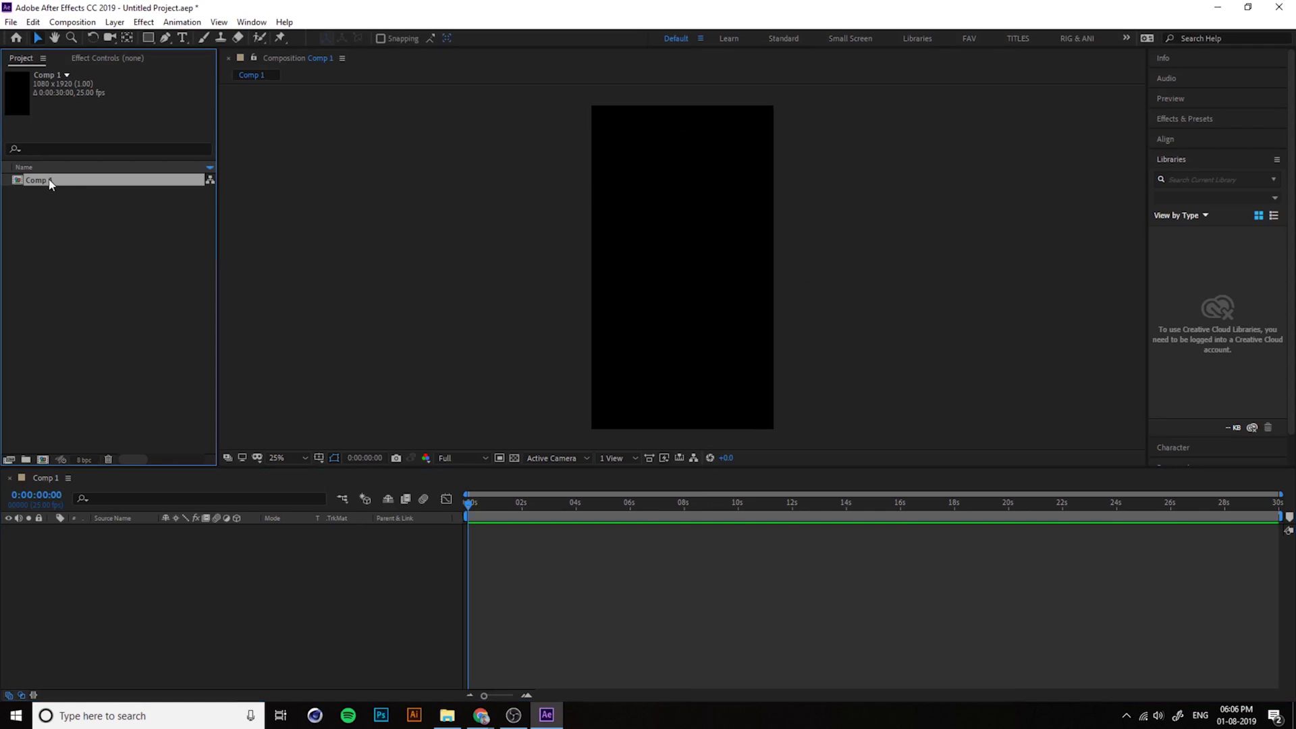
pyautogui.press('Delete')
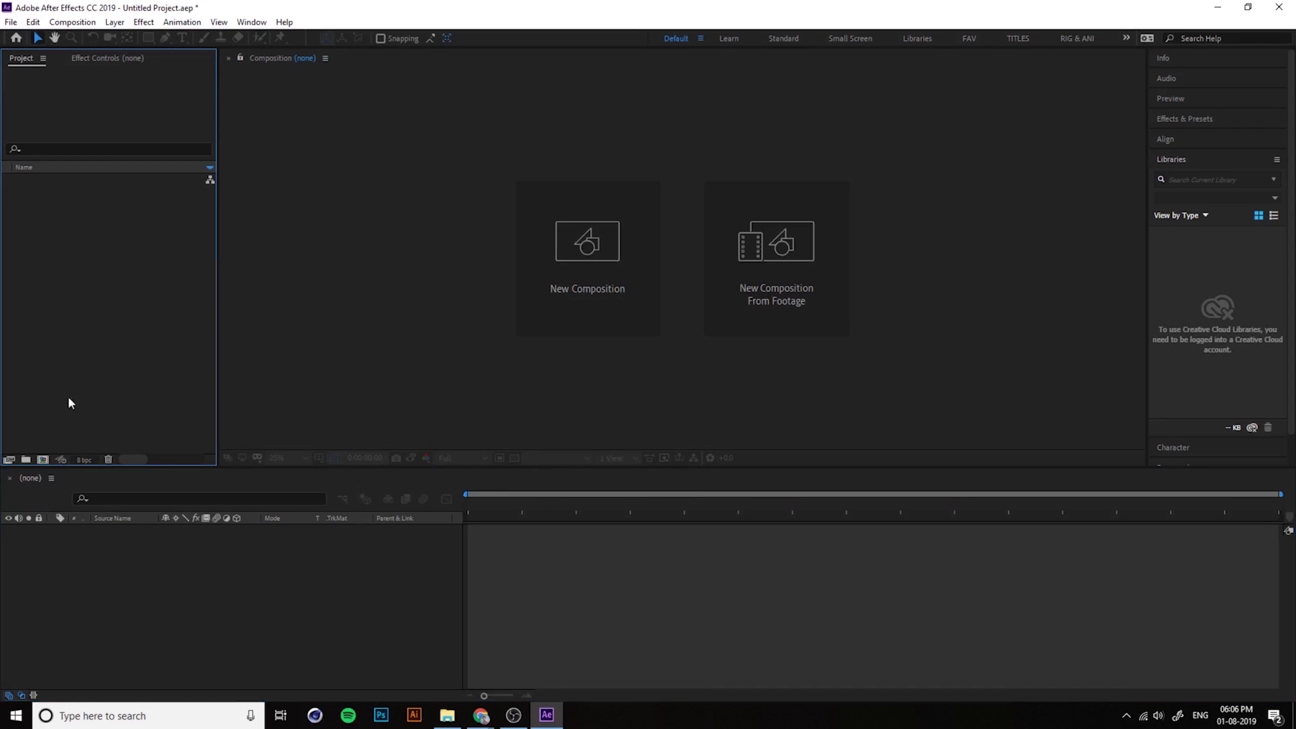
pyautogui.click(42, 459)
pyautogui.click(556, 248)
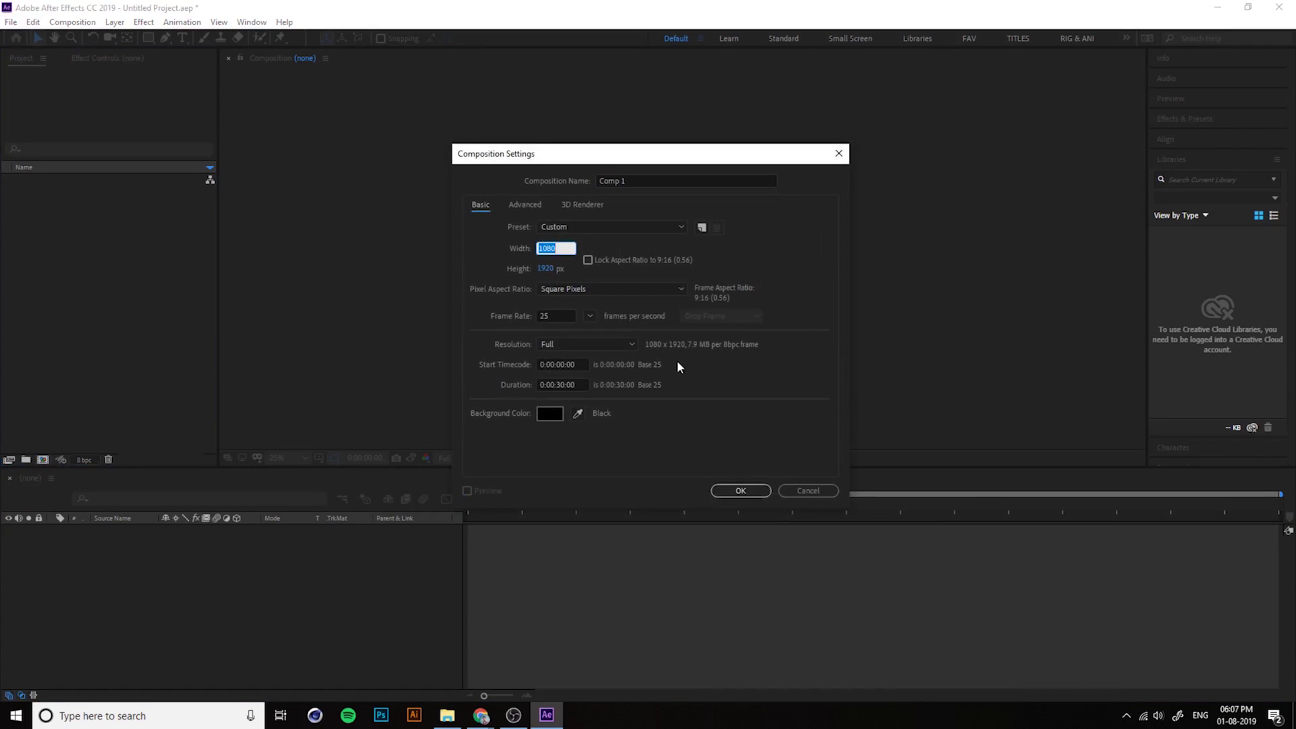
pyautogui.write('1080')
pyautogui.press('Tab')
pyautogui.write('1080')
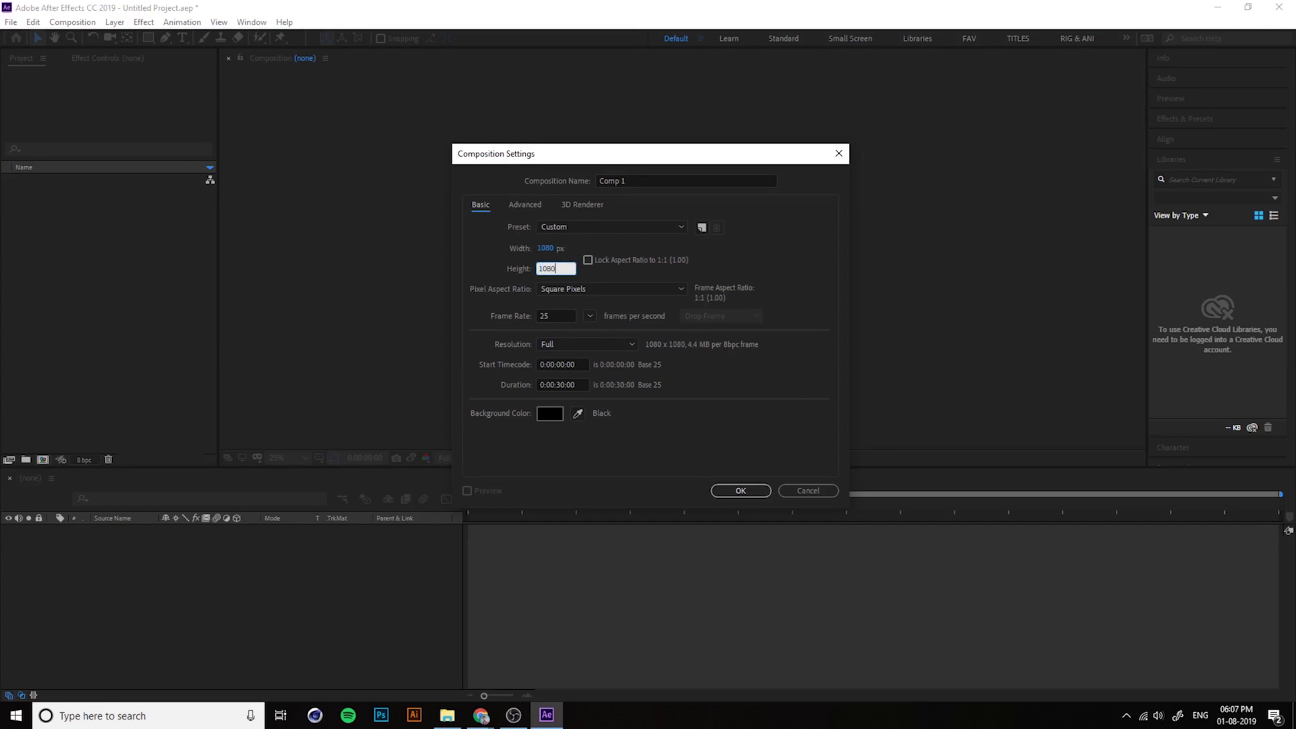
pyautogui.press('Return')
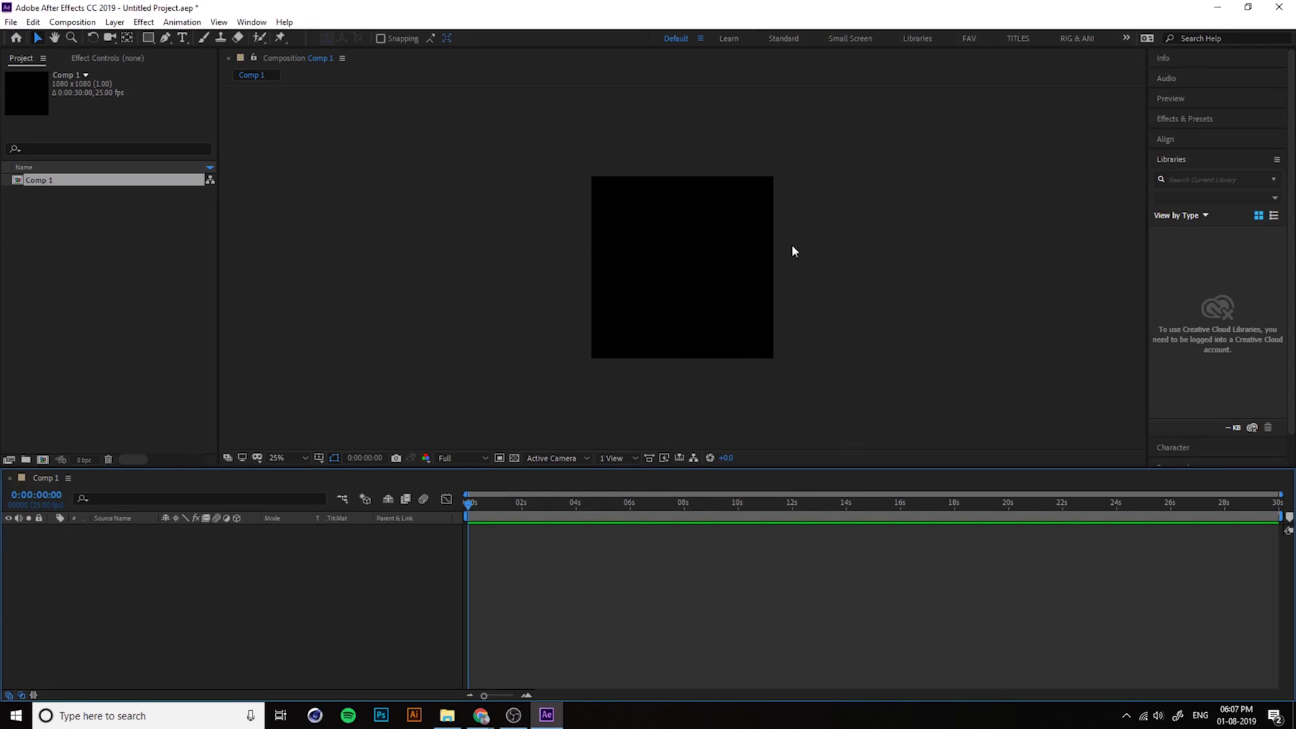
# Step: Delete the square composition and create a new one 1080 px wide and 1350 px high
pyautogui.press('Delete')
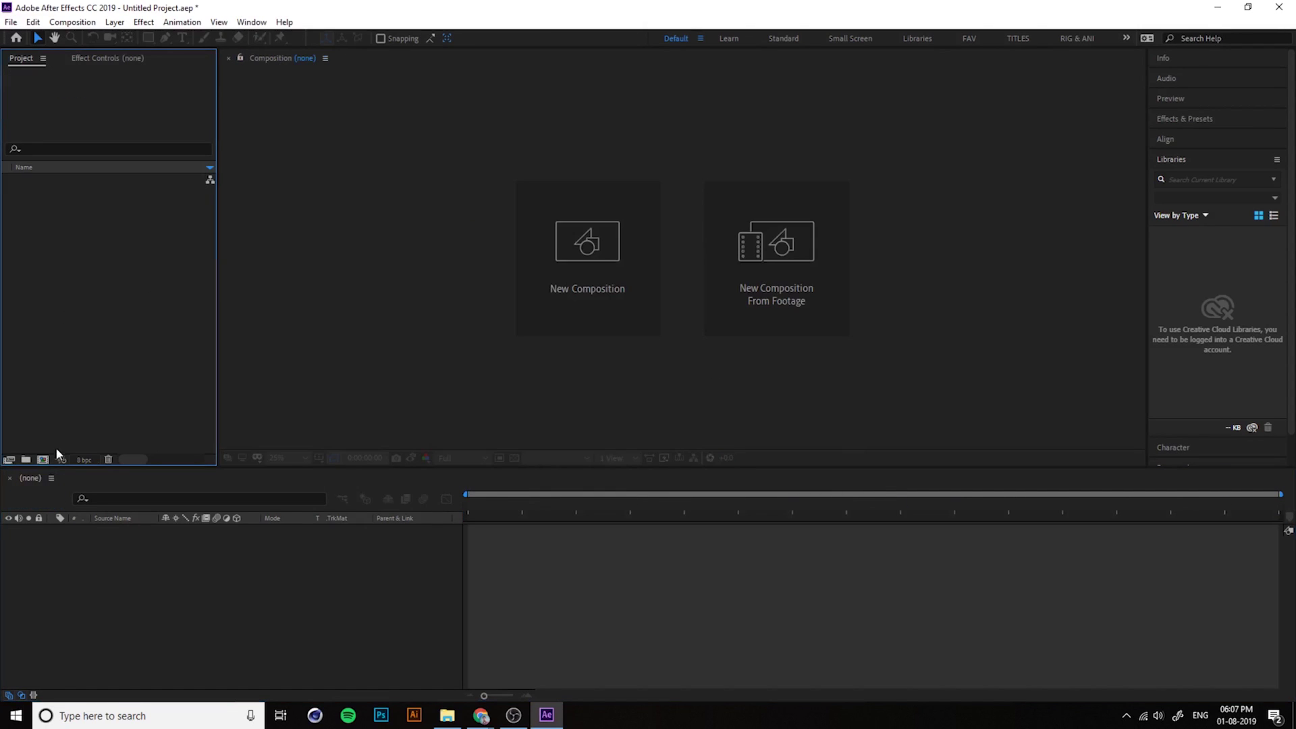
pyautogui.click(42, 459)
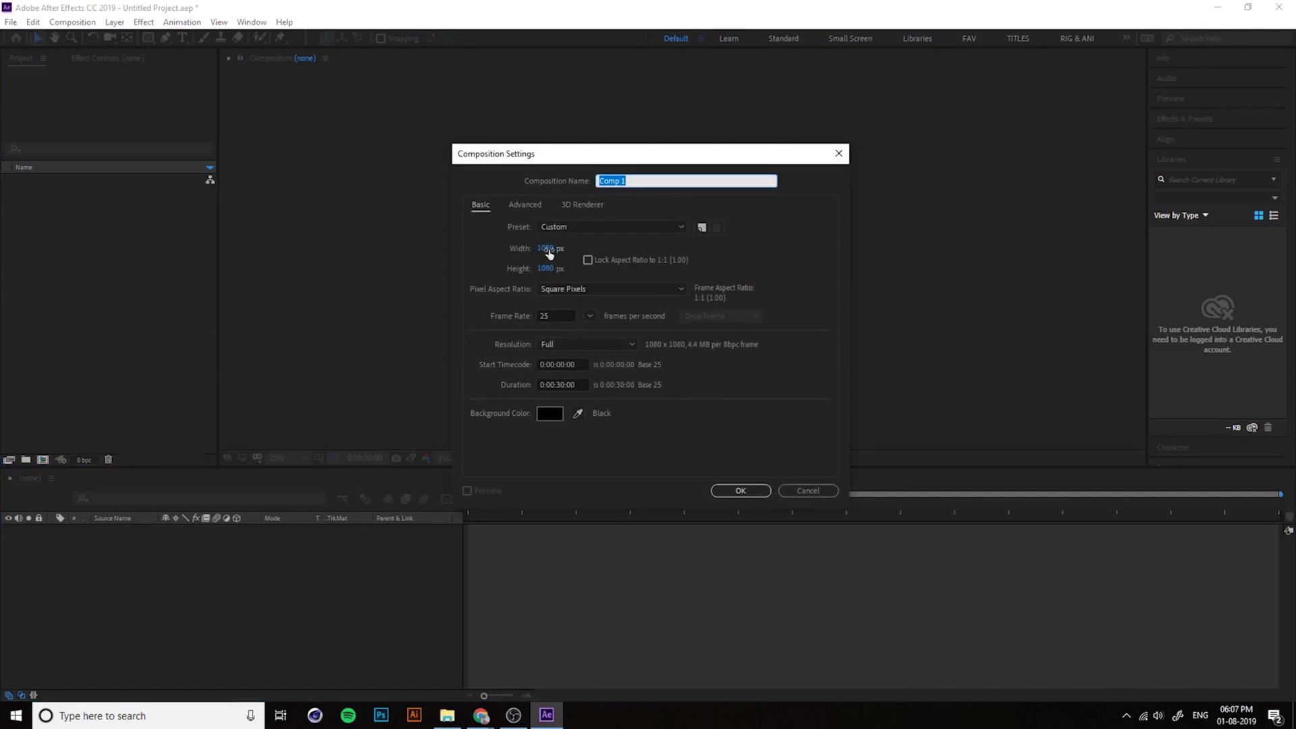
pyautogui.click(547, 249)
pyautogui.write('1080')
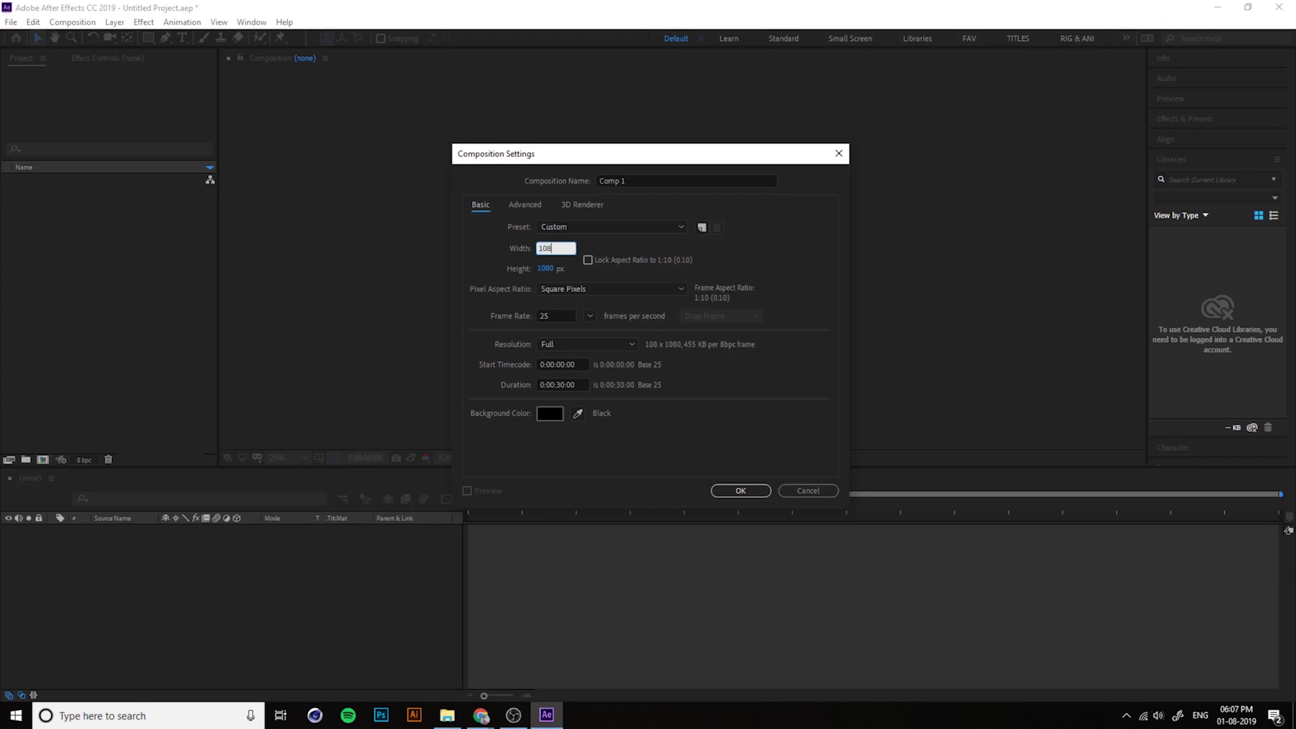
pyautogui.press('Tab')
pyautogui.write('1350')
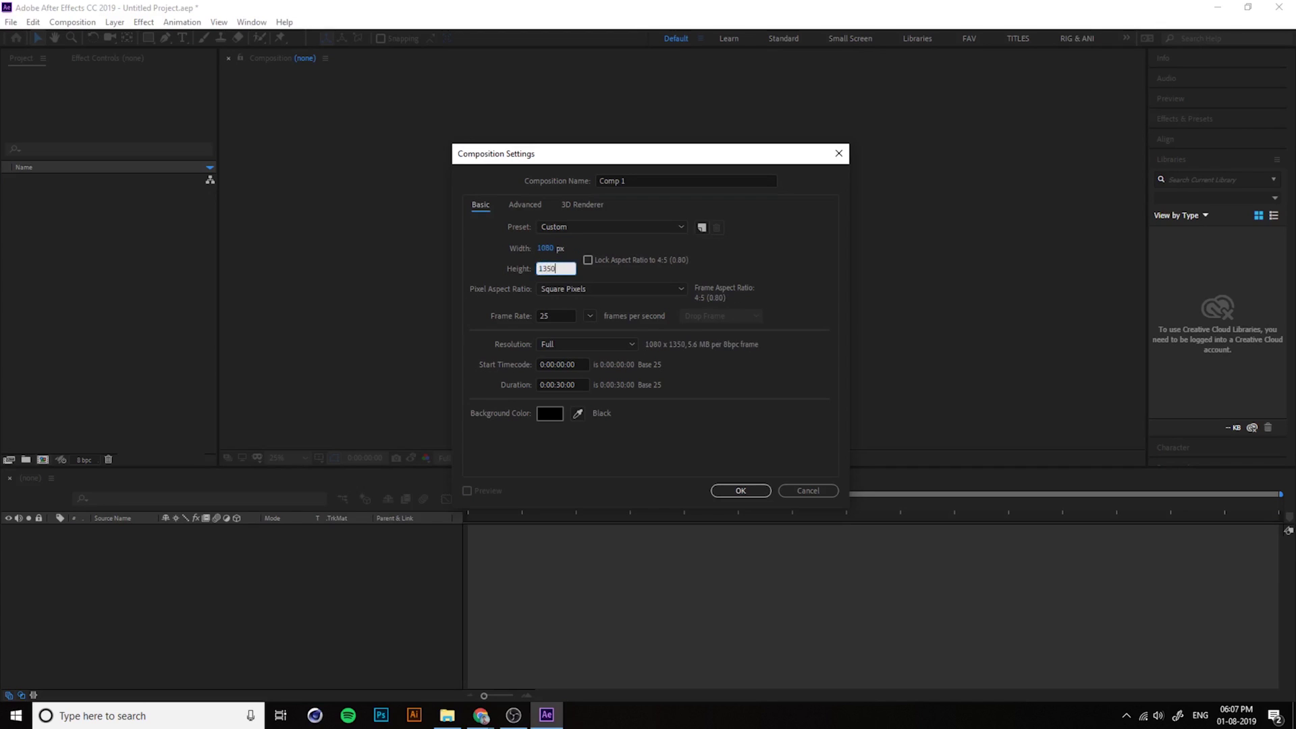
pyautogui.click(721, 270)
pyautogui.click(743, 491)
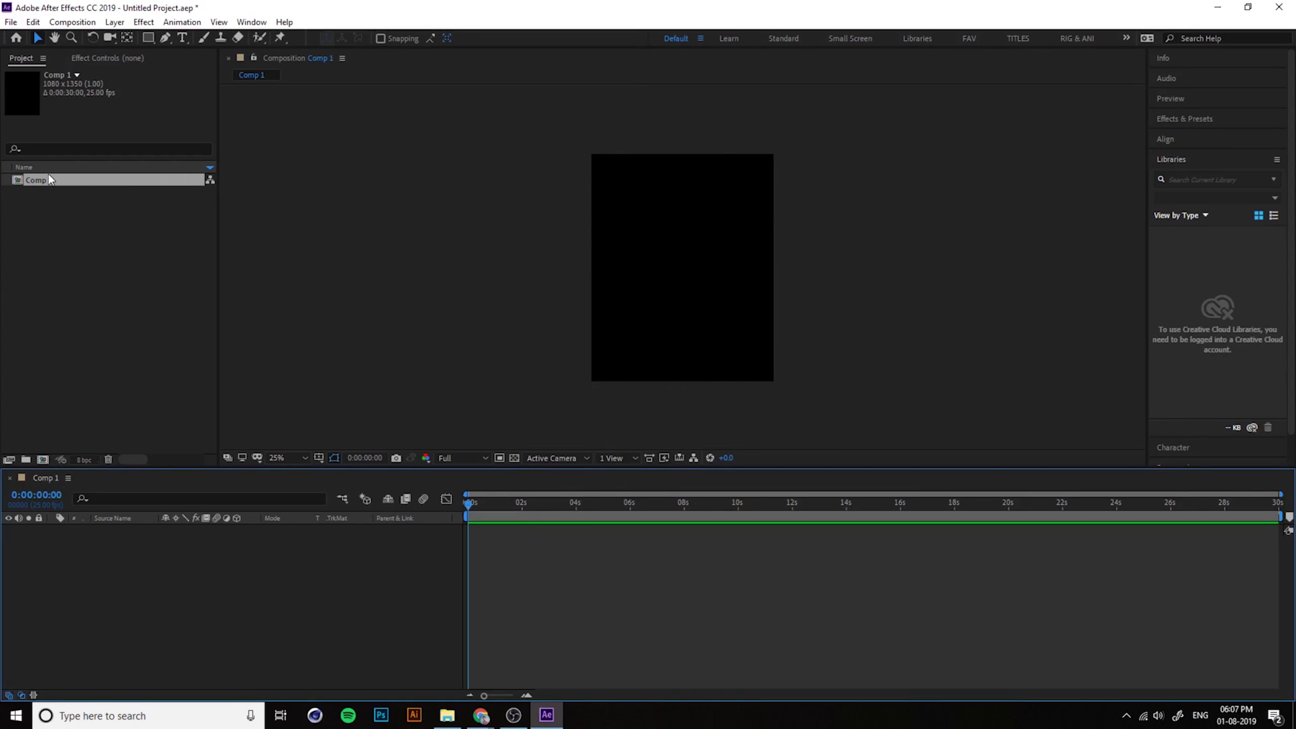
# Step: Delete the 1080 x 1350 composition and set up a new one with the HDTV 1080 25 preset and a 25 fps frame rate
pyautogui.press('Delete')
pyautogui.click(43, 461)
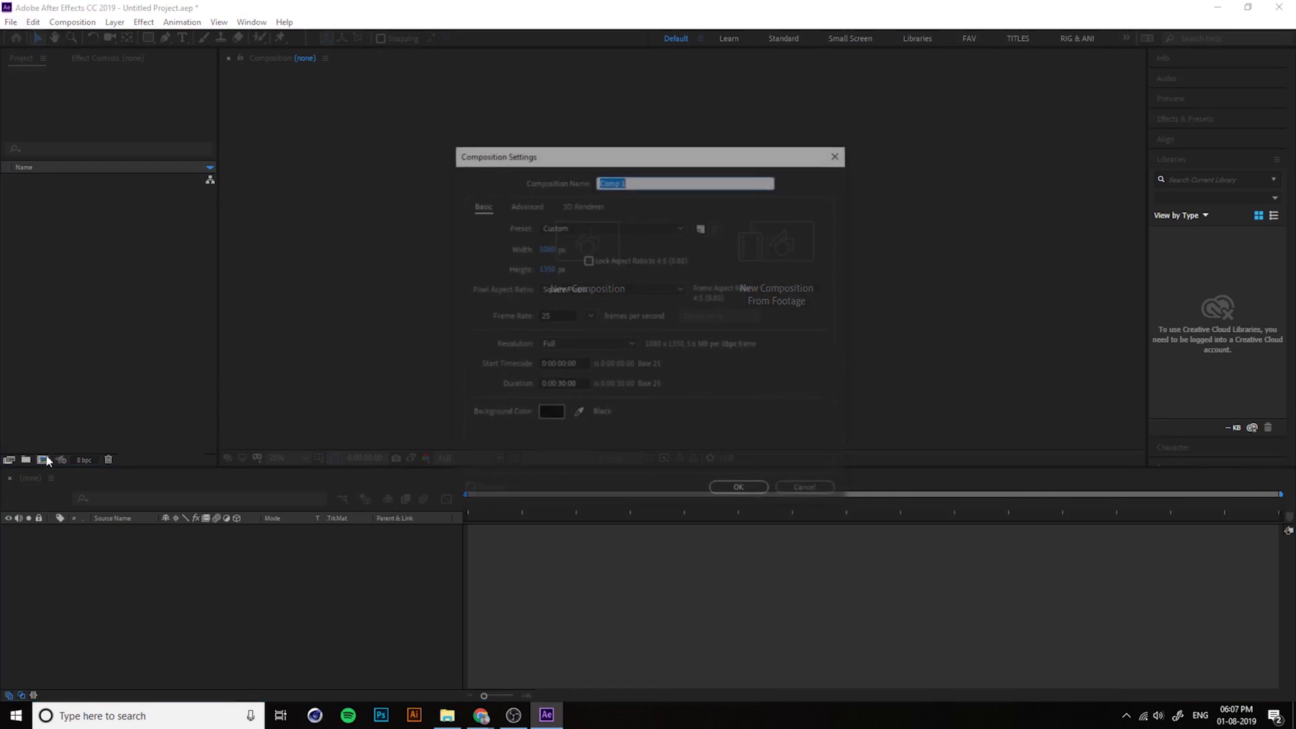
pyautogui.click(572, 226)
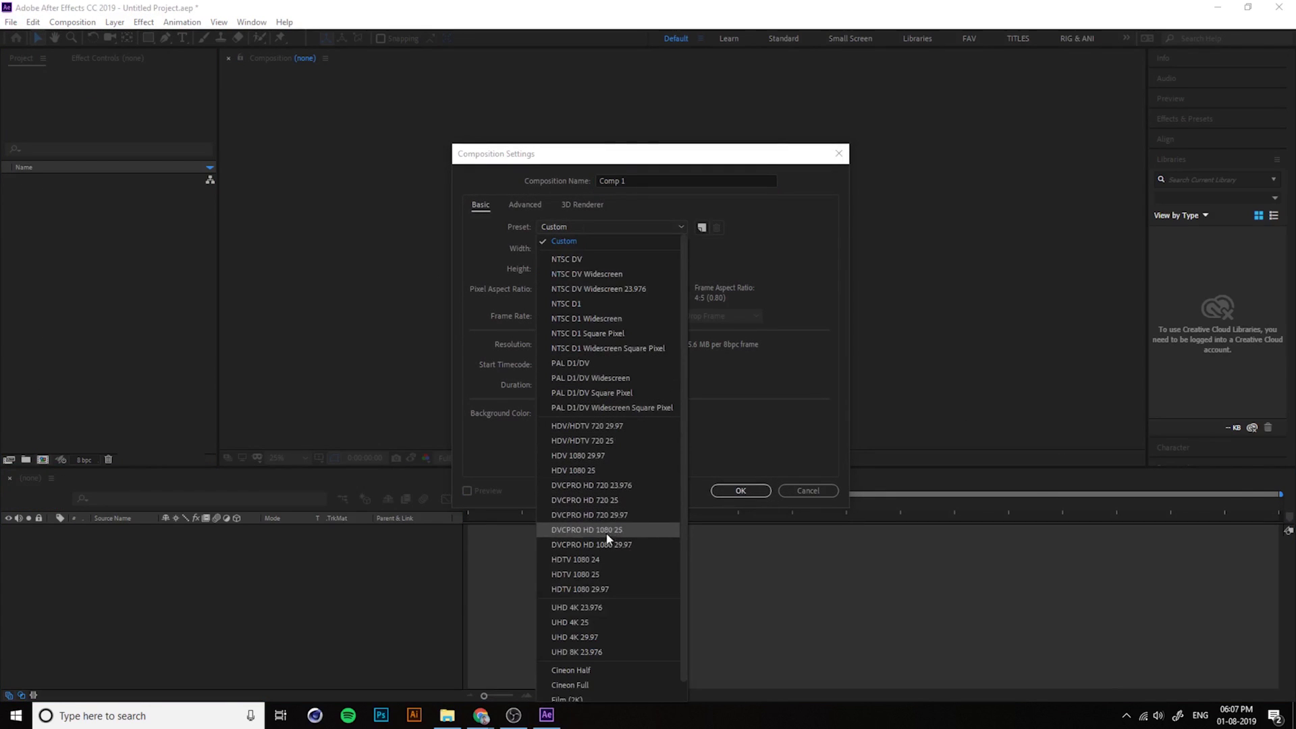
pyautogui.click(618, 575)
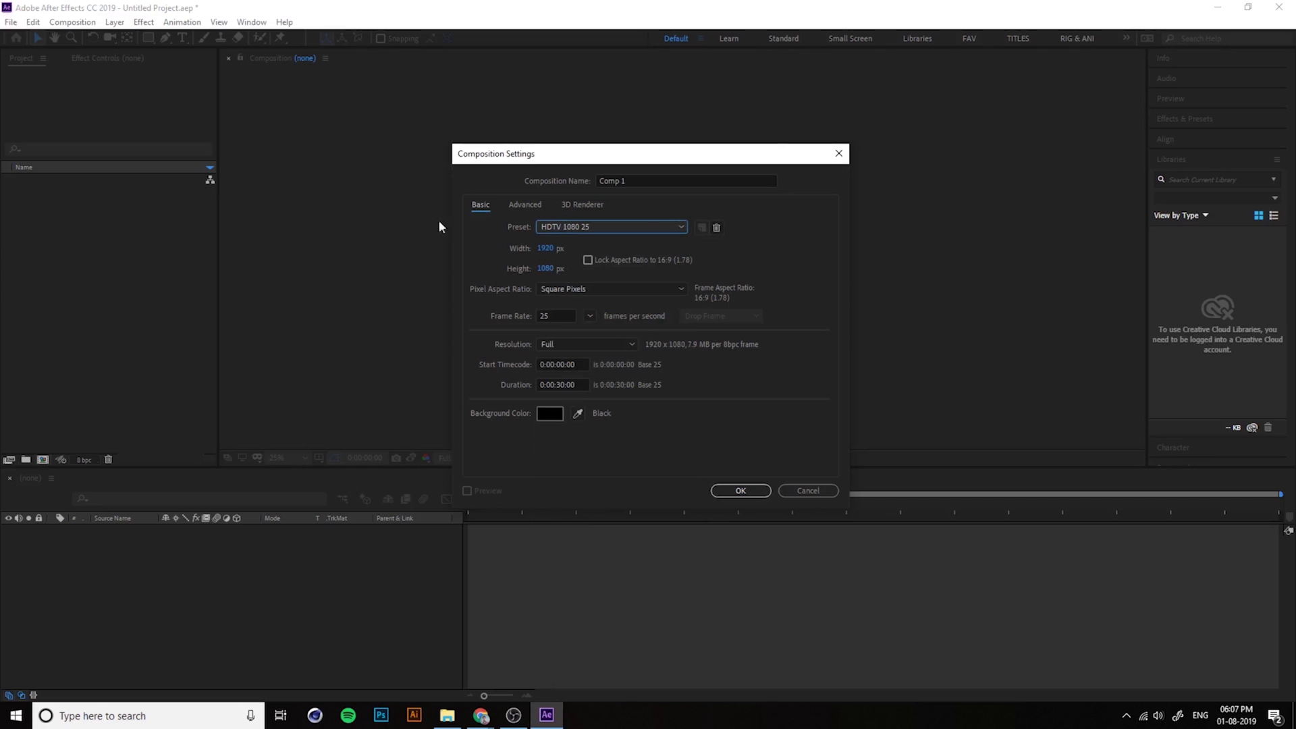
pyautogui.click(558, 317)
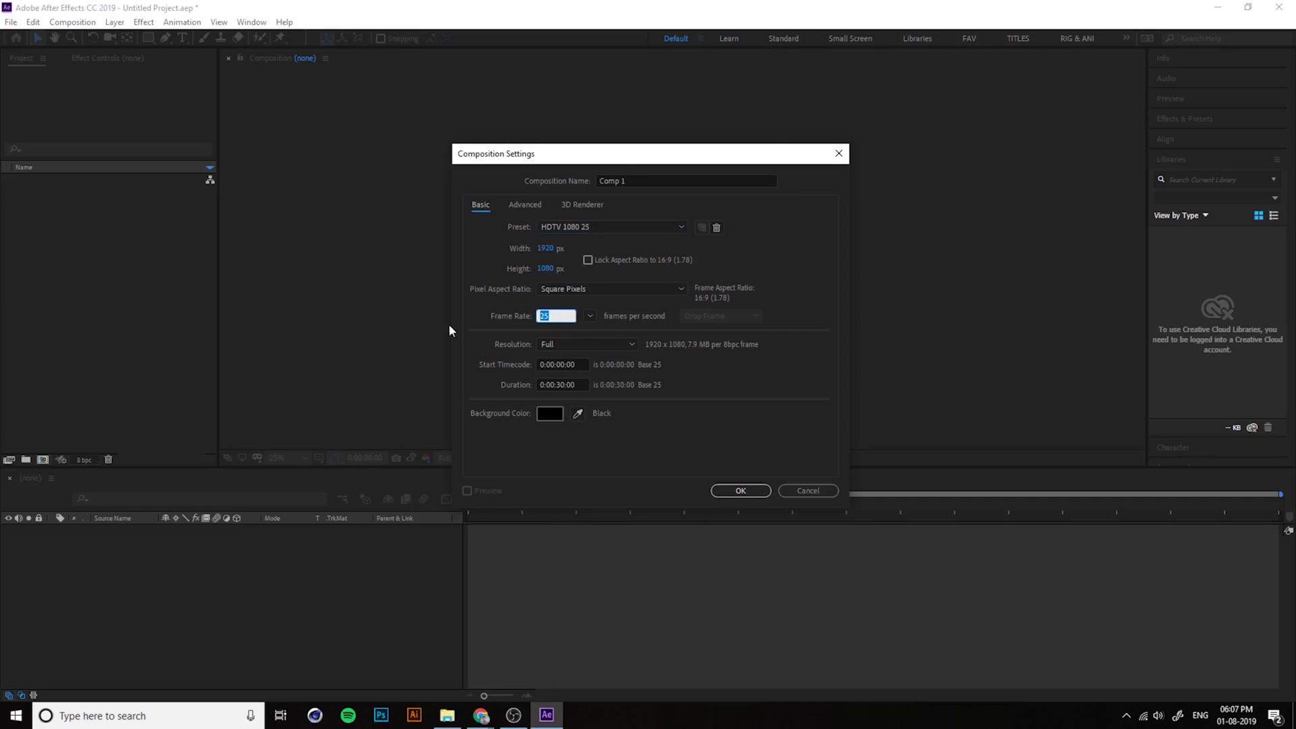
pyautogui.click(589, 317)
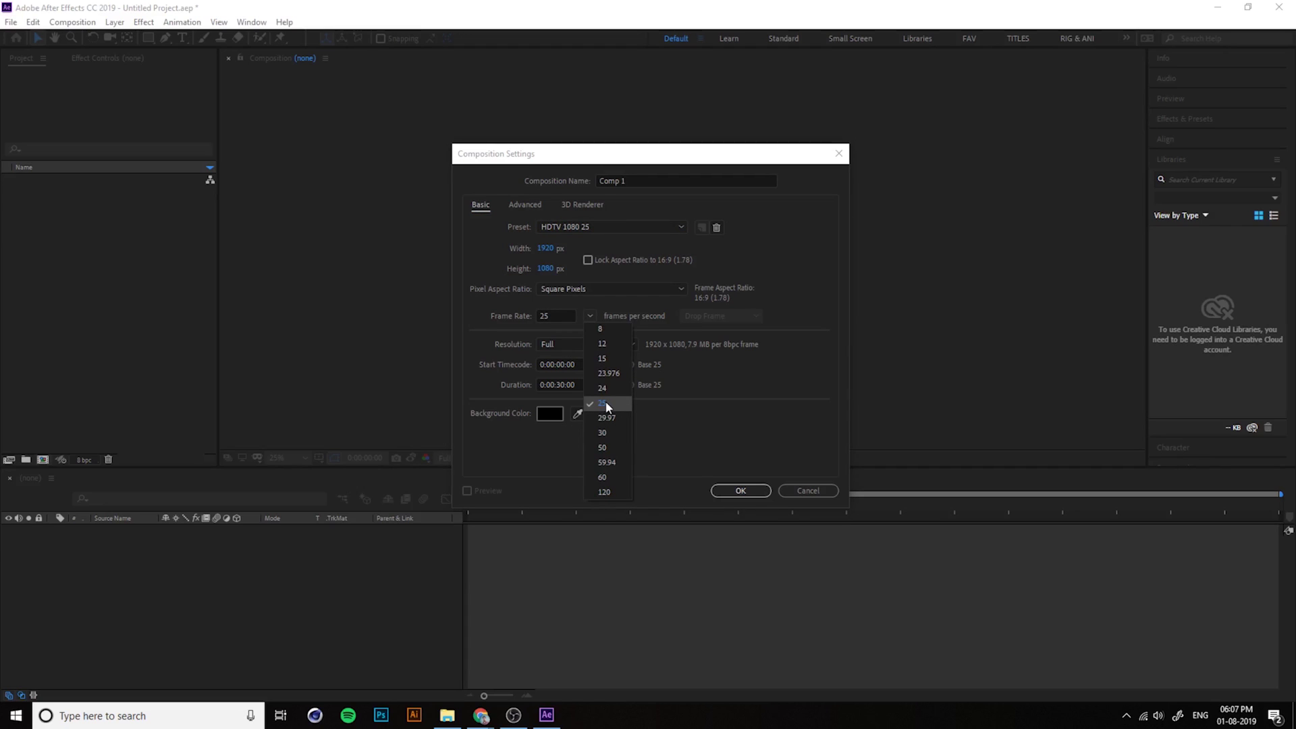
pyautogui.click(607, 405)
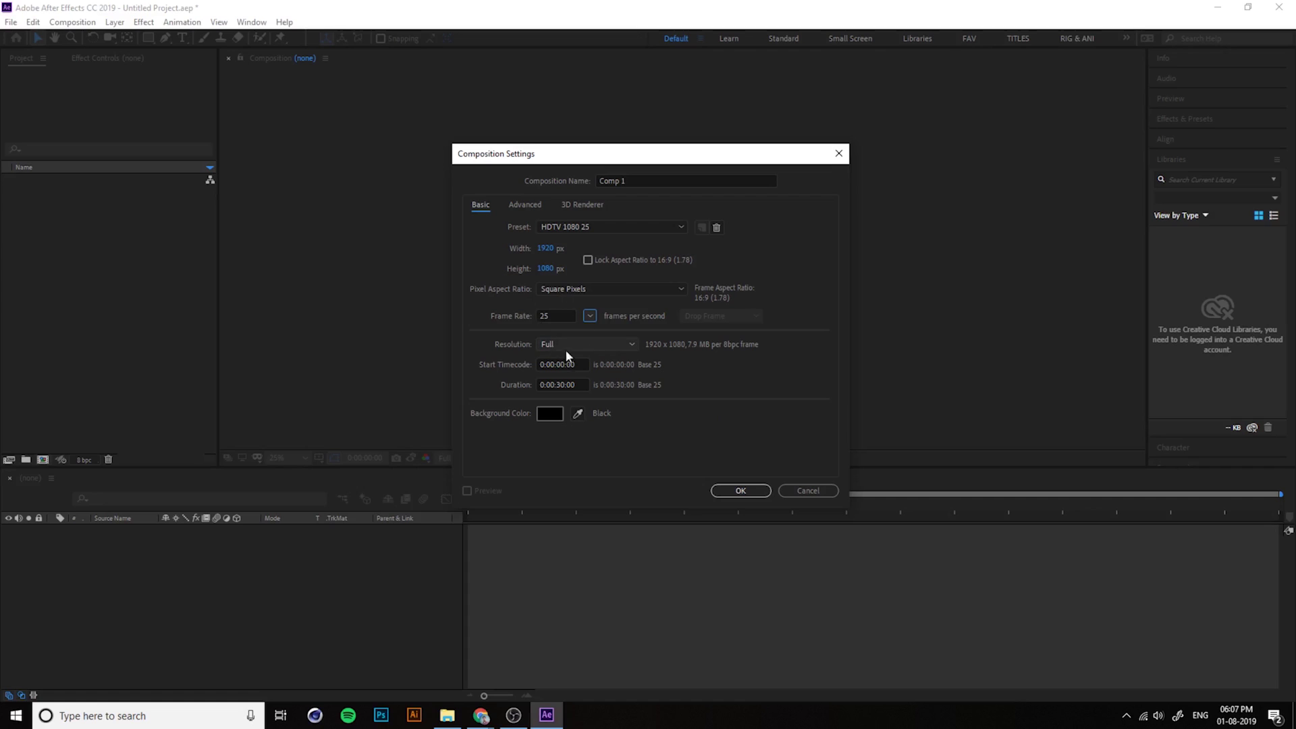
# Step: Switch to Chrome and examine the frame rate charts in the image results, comparing how many frames each rate fits into one second
pyautogui.moveTo(481, 715)
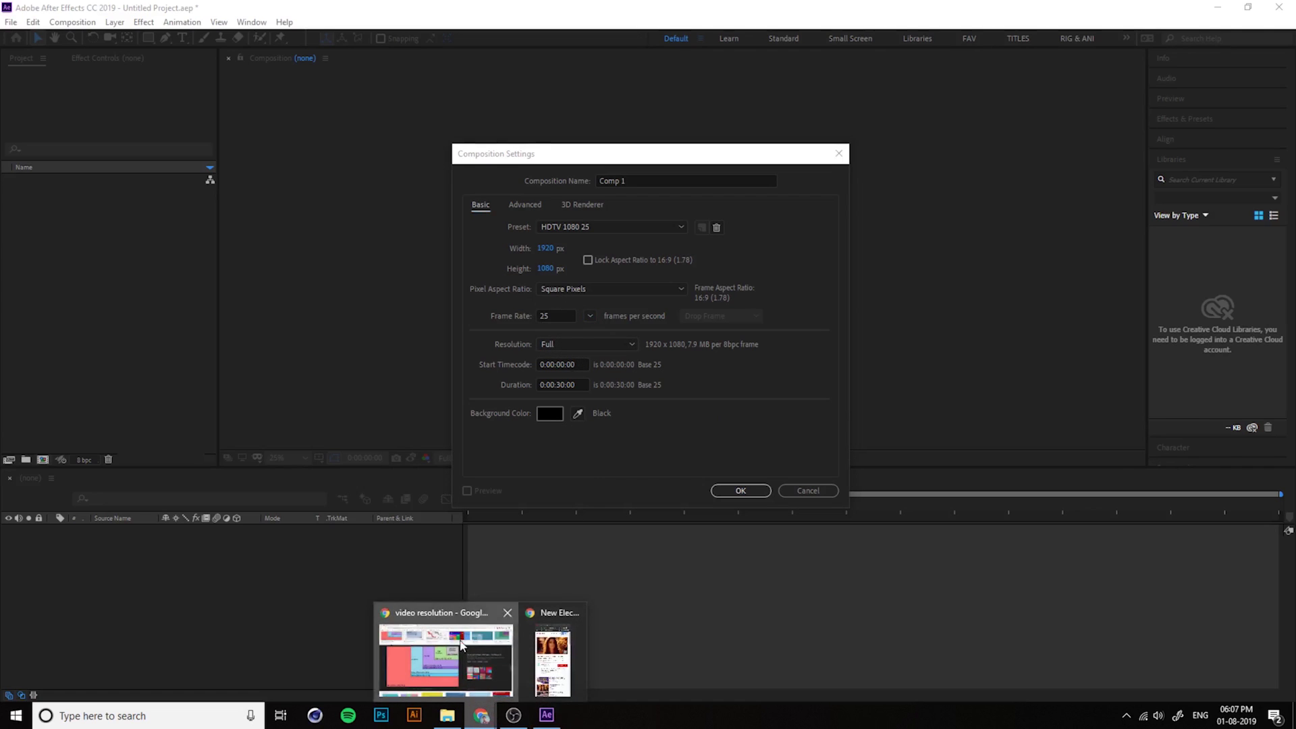
pyautogui.click(439, 649)
pyautogui.click(881, 255)
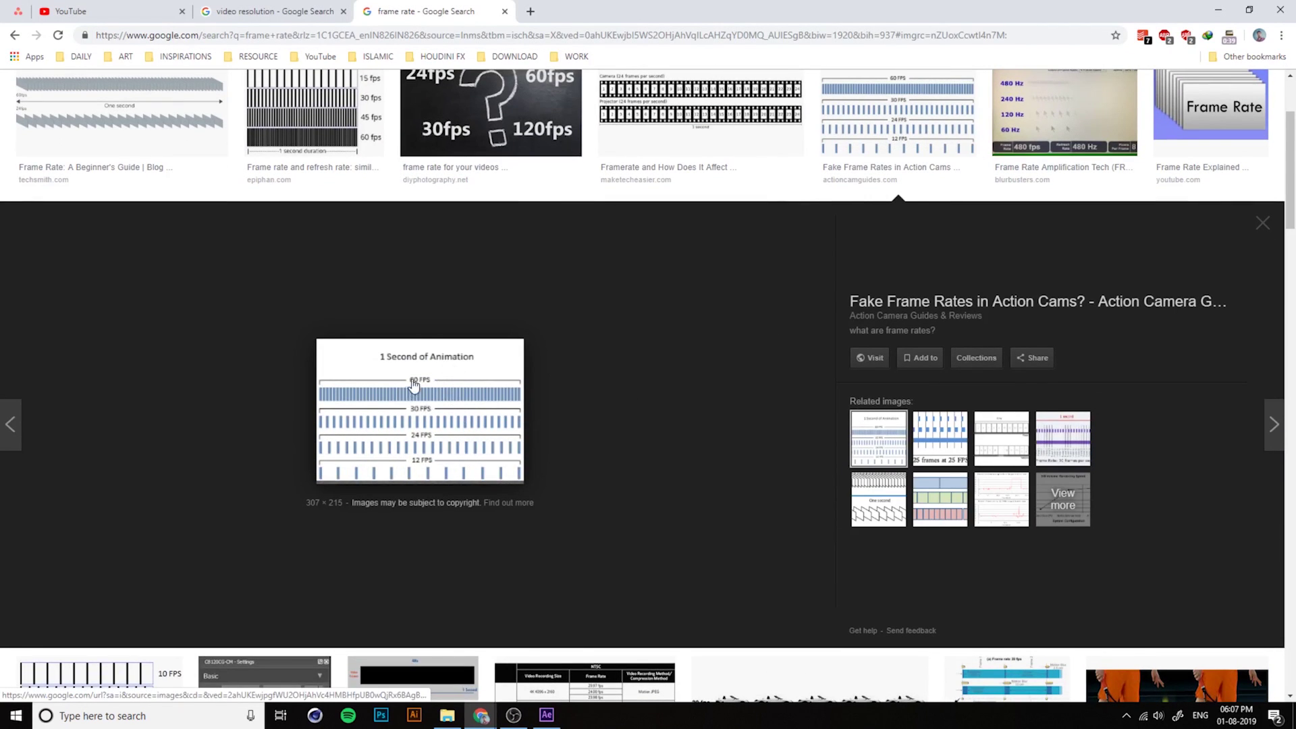
pyautogui.click(675, 115)
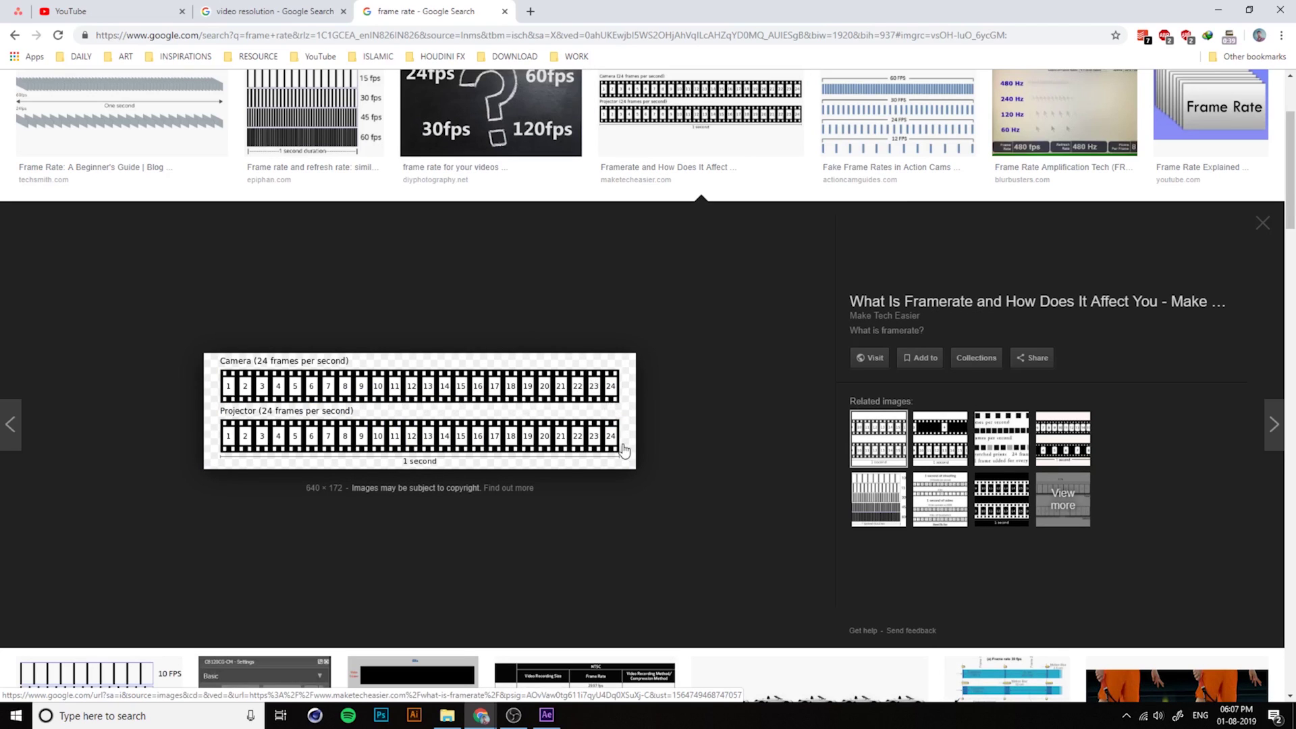
pyautogui.scroll(2, 566, 325)
pyautogui.click(290, 256)
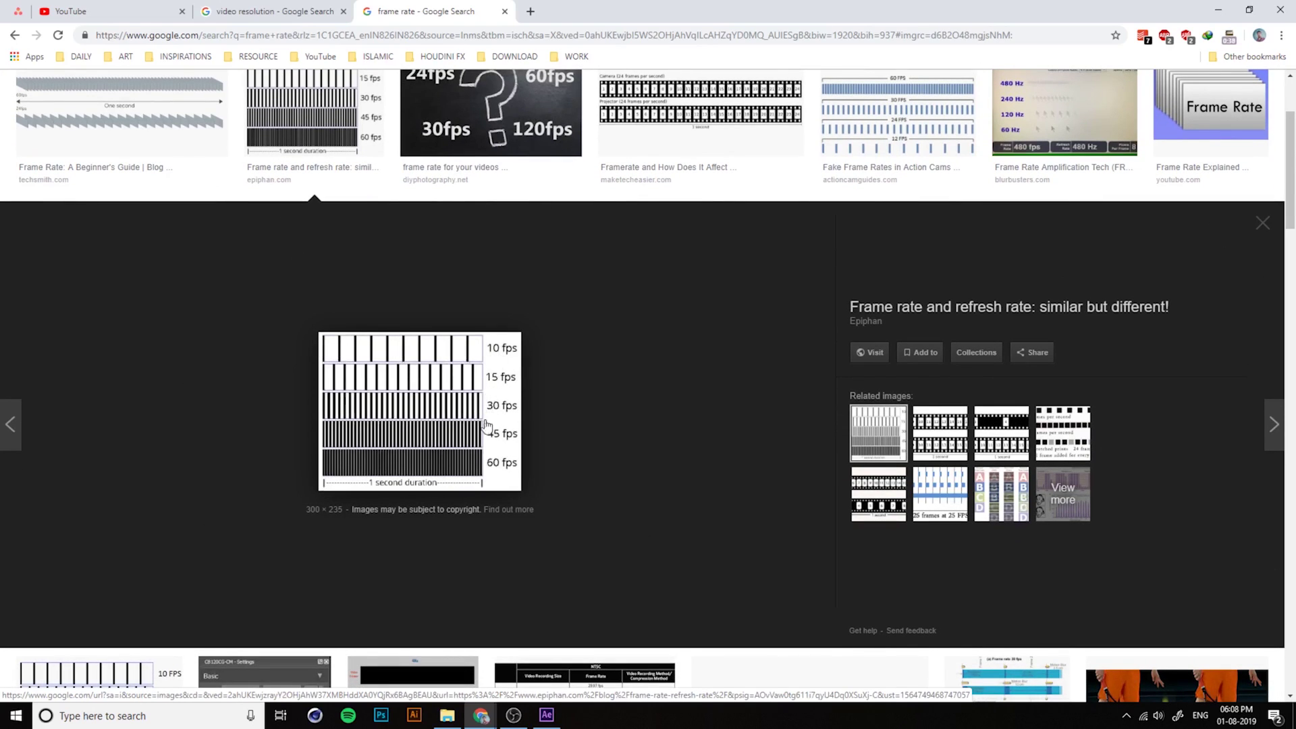
pyautogui.scroll(-2, 642, 451)
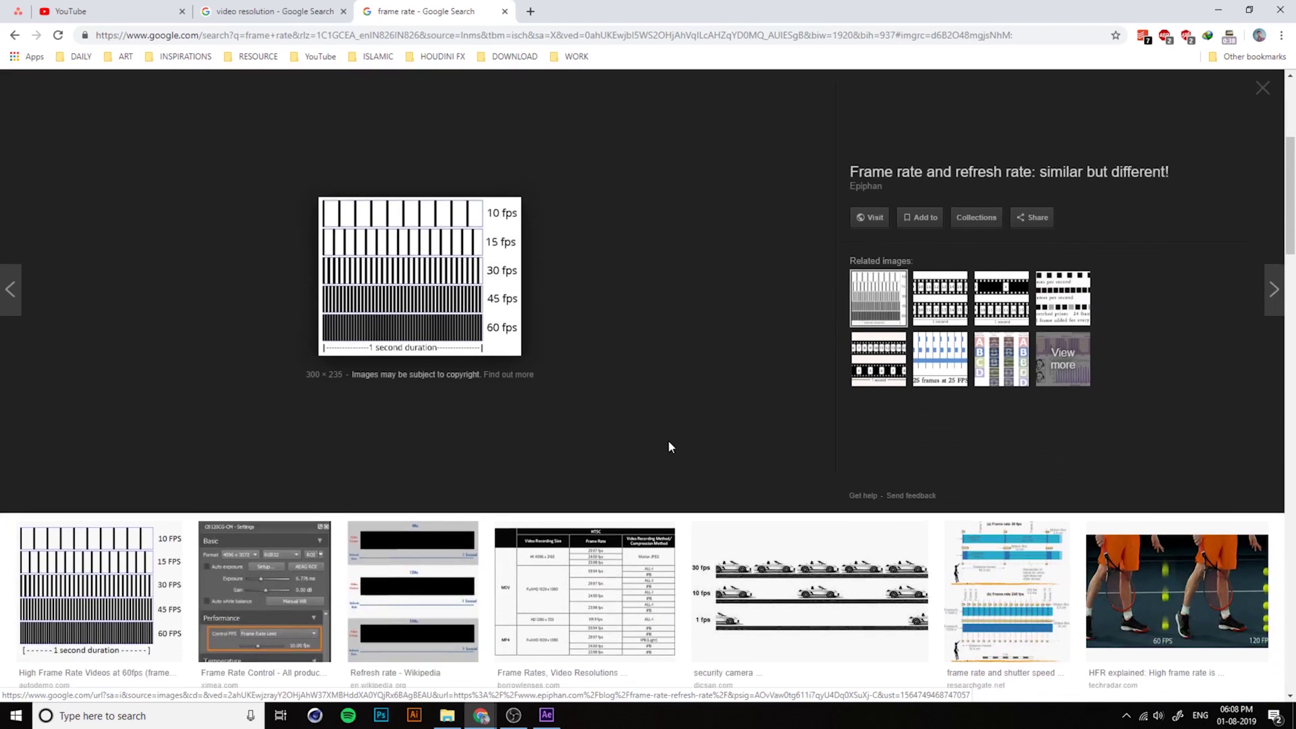
pyautogui.scroll(5, 621, 424)
# Step: Browse the uploaded videos of the Premiere Pro tutorial channel on YouTube and open the one on slow motion and fps
pyautogui.click(567, 57)
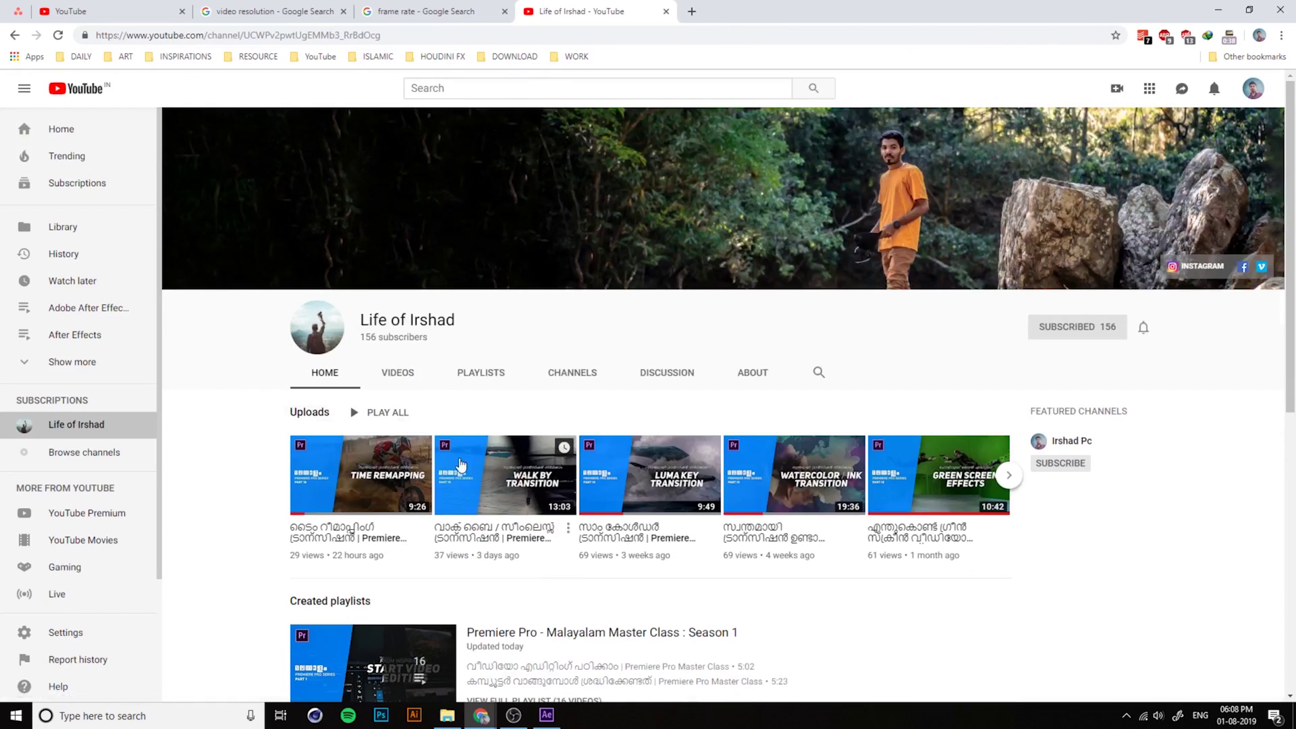
pyautogui.click(415, 373)
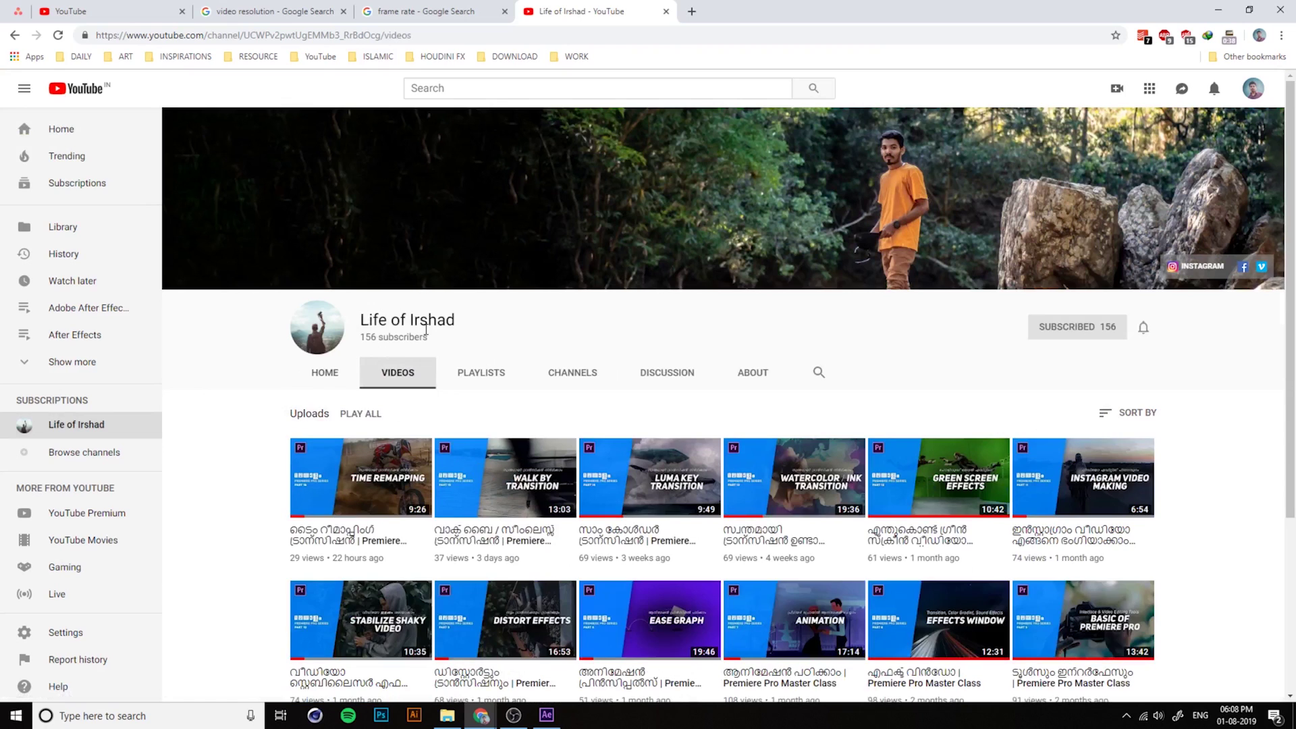
pyautogui.scroll(-4, 531, 339)
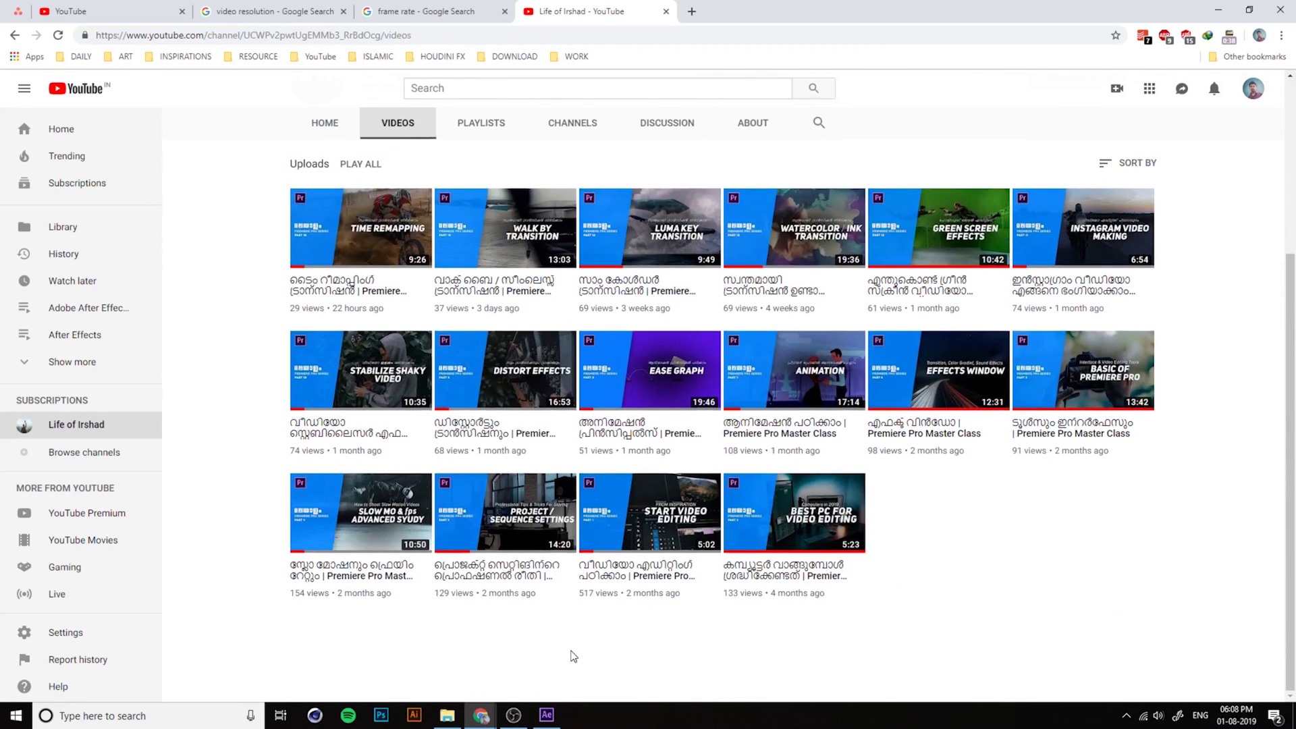
pyautogui.click(372, 517)
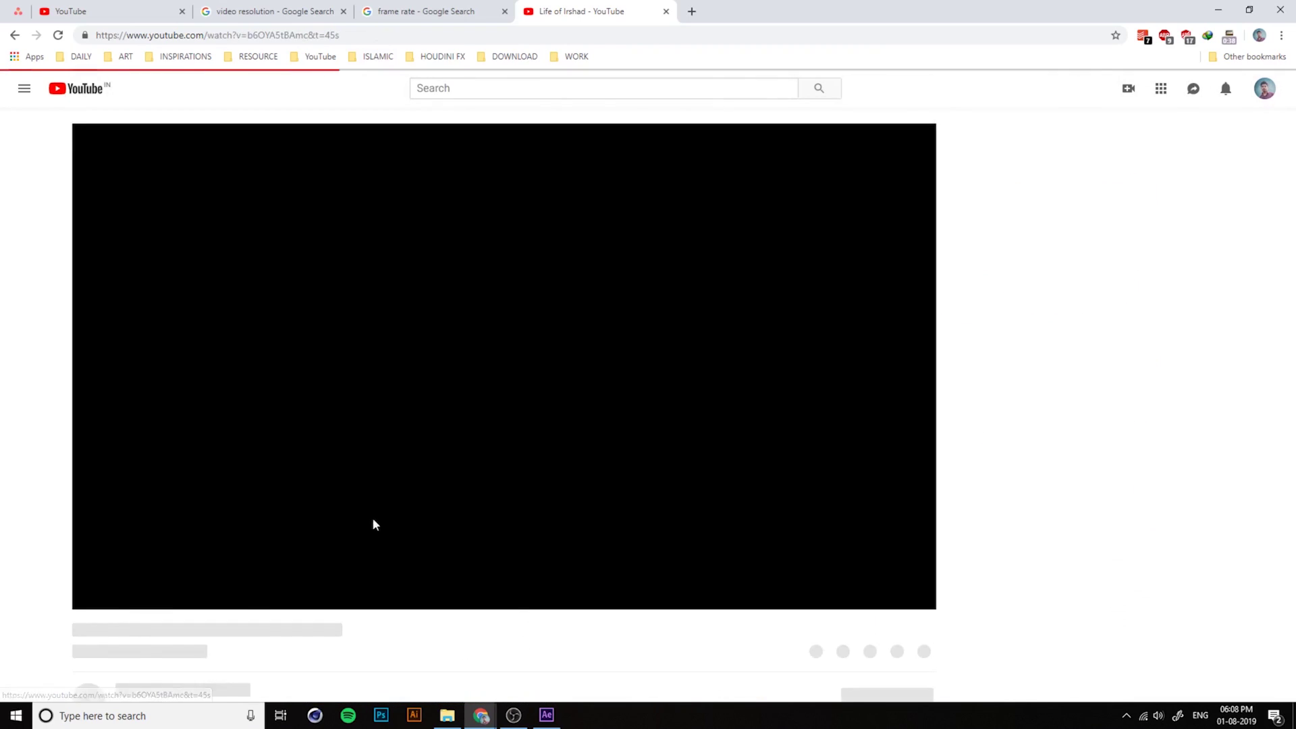
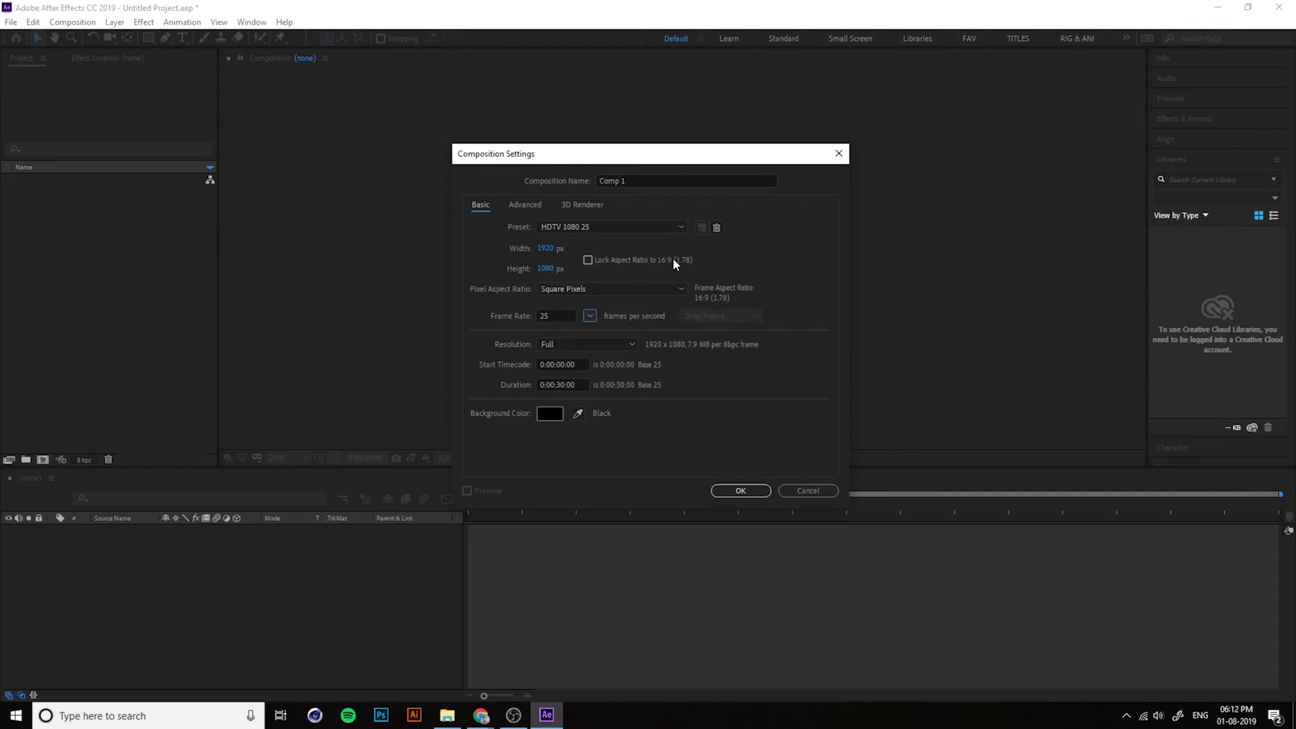
# Step: Set the new composition's frame rate to 30 fps
pyautogui.click(565, 318)
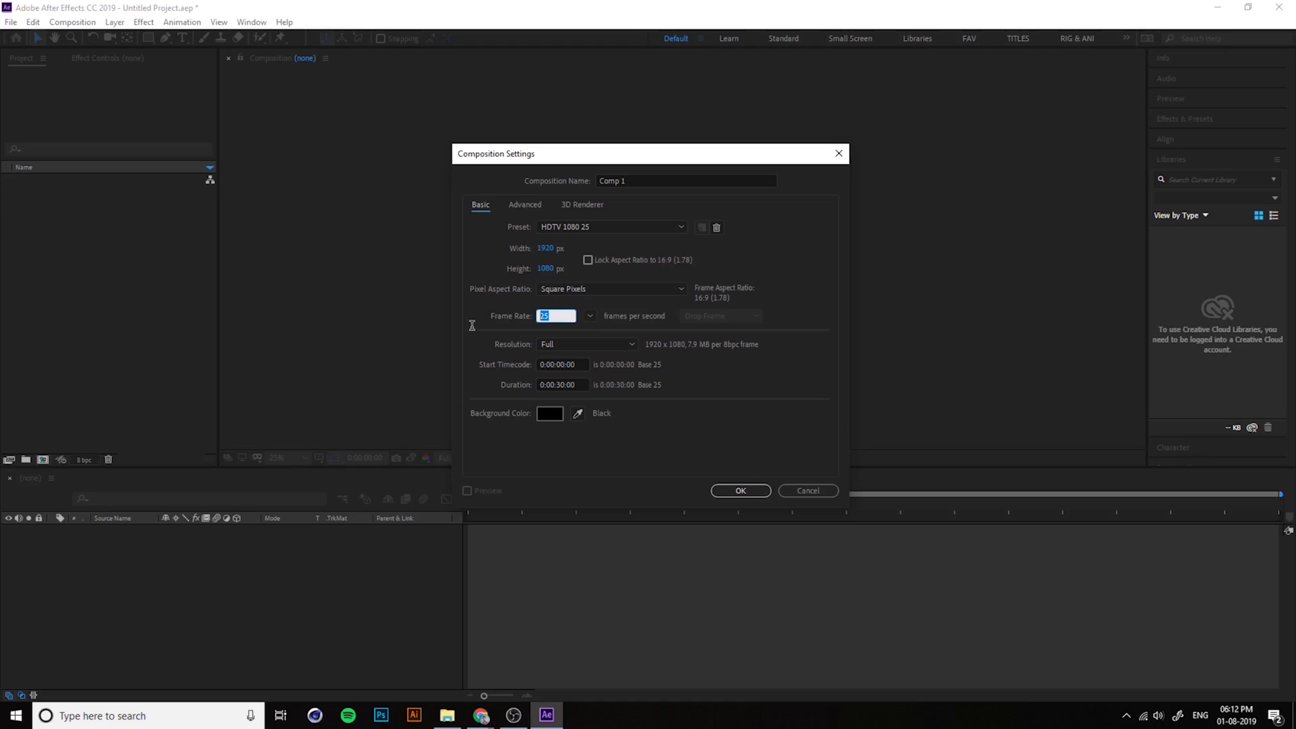
pyautogui.write('30')
pyautogui.click(700, 359)
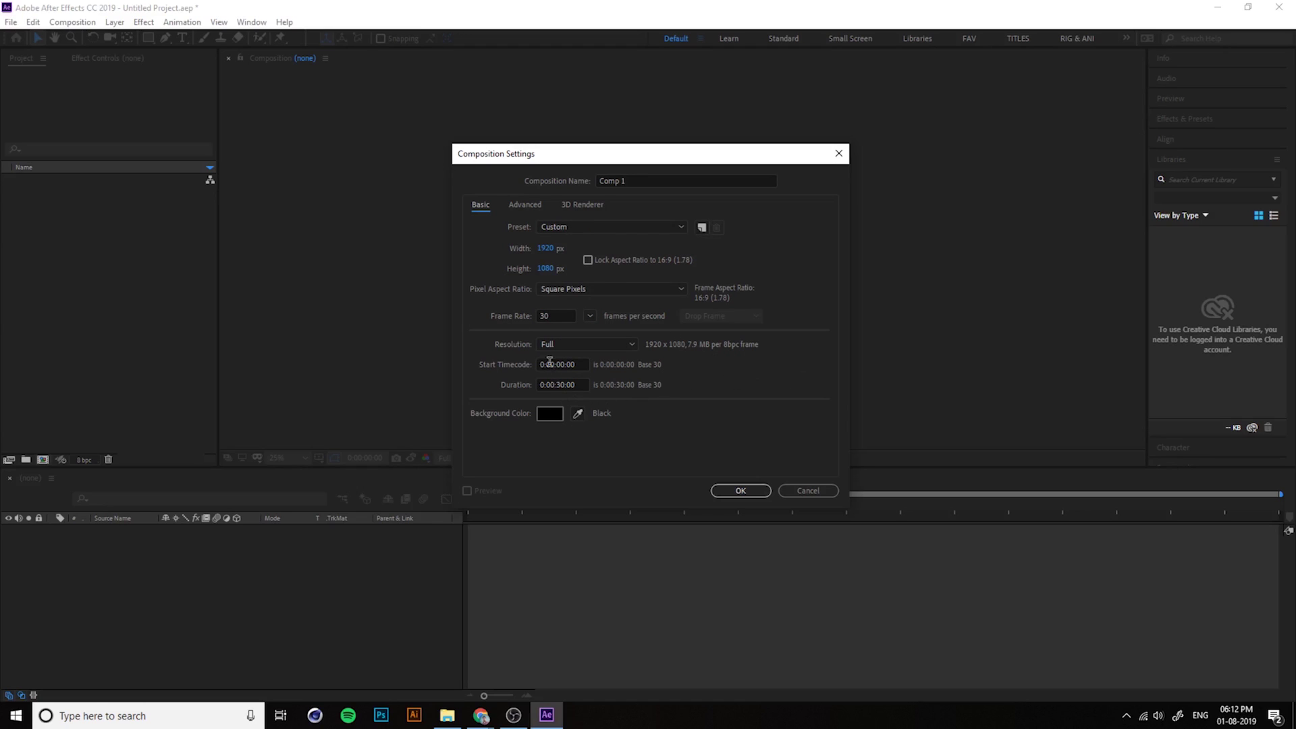
# Step: Set the composition's duration to 5 seconds and 15 frames
pyautogui.click(576, 388)
pyautogui.click(629, 446)
pyautogui.click(552, 385)
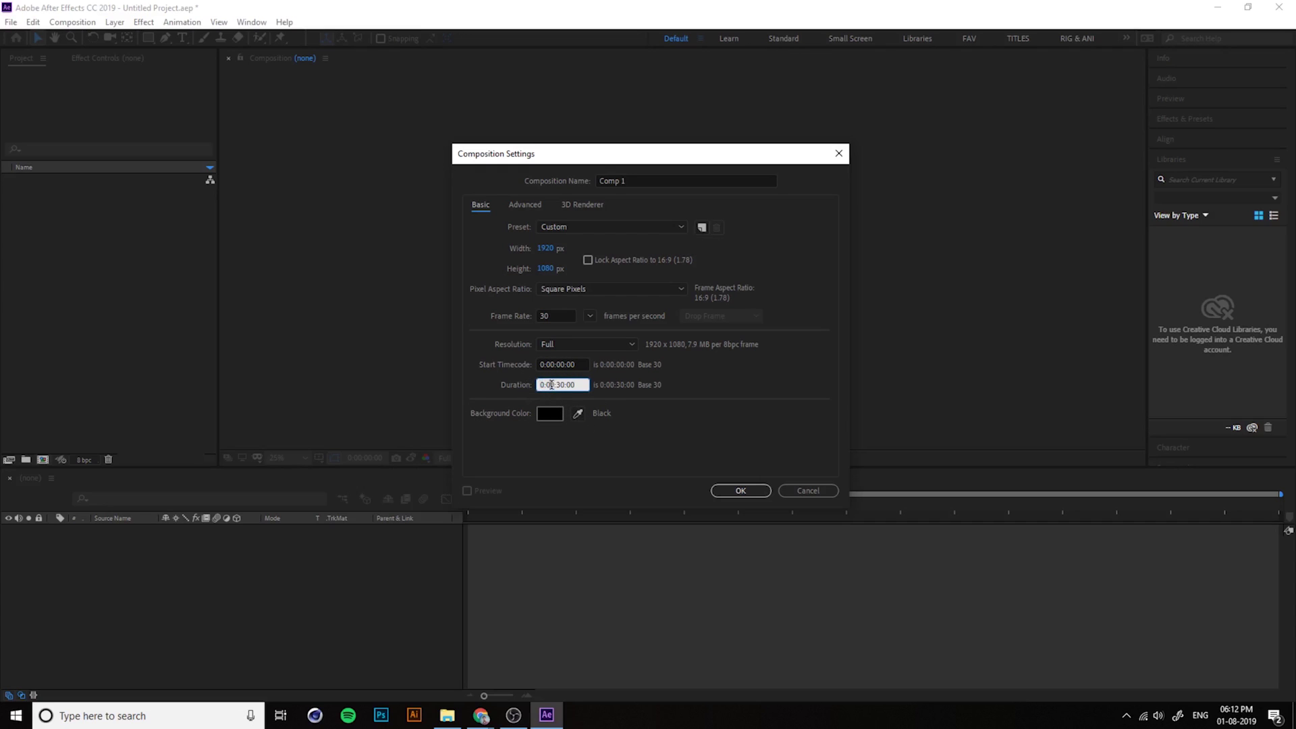
pyautogui.moveTo(571, 385); pyautogui.dragTo(590, 389)
pyautogui.moveTo(556, 385); pyautogui.dragTo(565, 385)
pyautogui.write('05')
pyautogui.moveTo(576, 385); pyautogui.dragTo(571, 385)
pyautogui.write('15')
pyautogui.click(686, 396)
# Step: Change the frames part of the composition's duration to 30
pyautogui.moveTo(570, 385); pyautogui.dragTo(582, 386)
pyautogui.write('30')
pyautogui.click(626, 403)
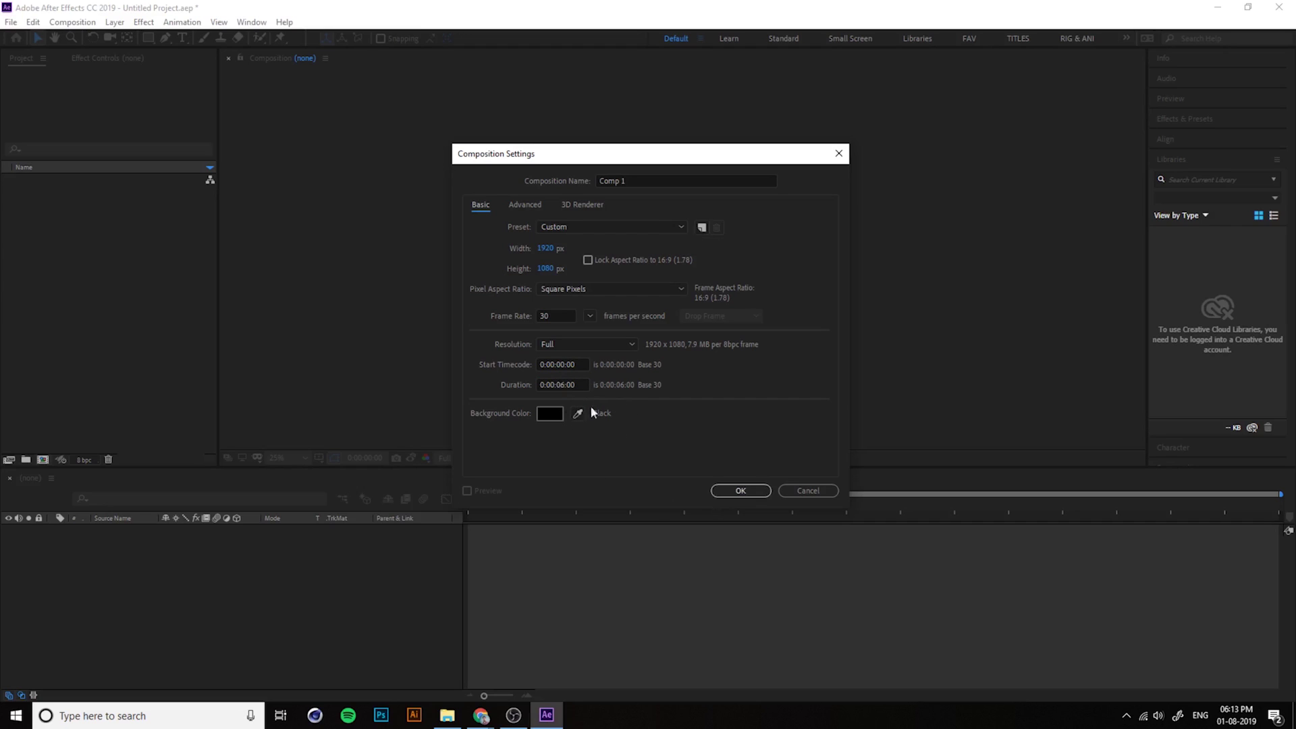
pyautogui.click(551, 385)
pyautogui.click(716, 432)
# Step: Open the background colour choice, keep it black, and create the composition
pyautogui.click(548, 414)
pyautogui.moveTo(216, 185); pyautogui.dragTo(122, 275)
pyautogui.click(466, 104)
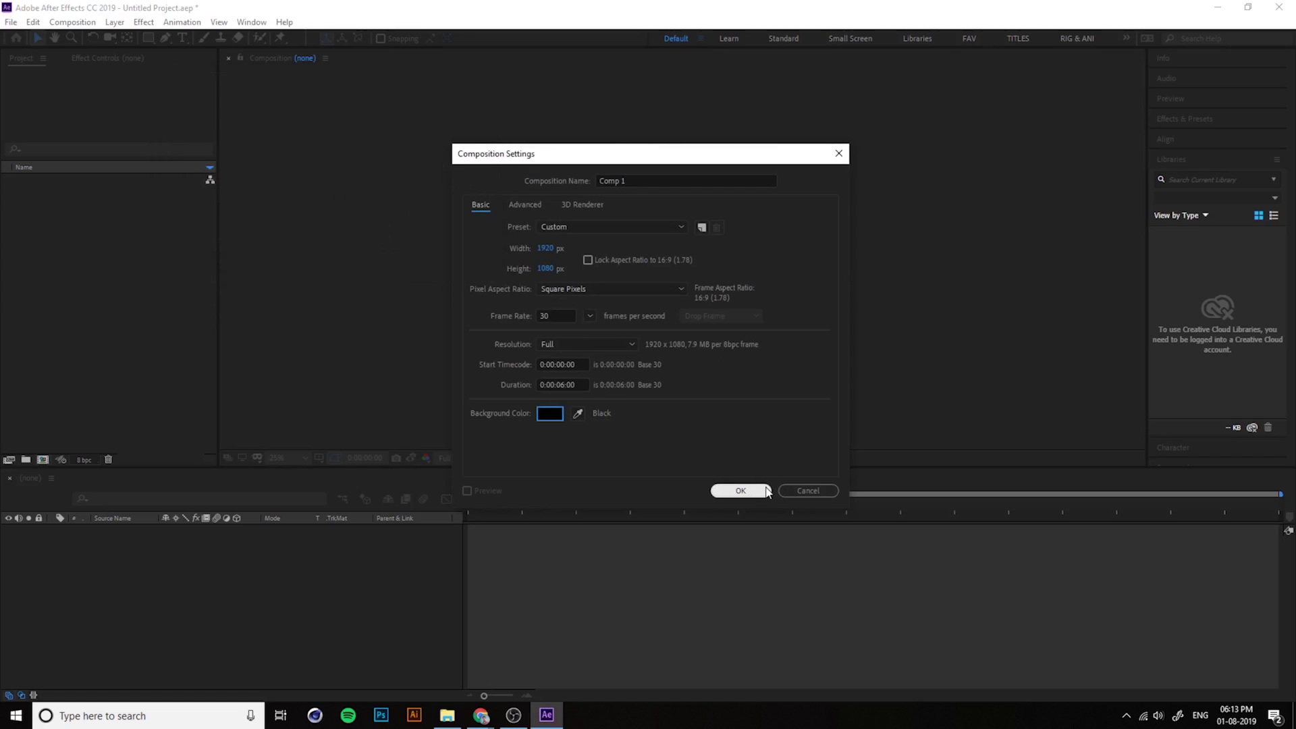
pyautogui.click(755, 491)
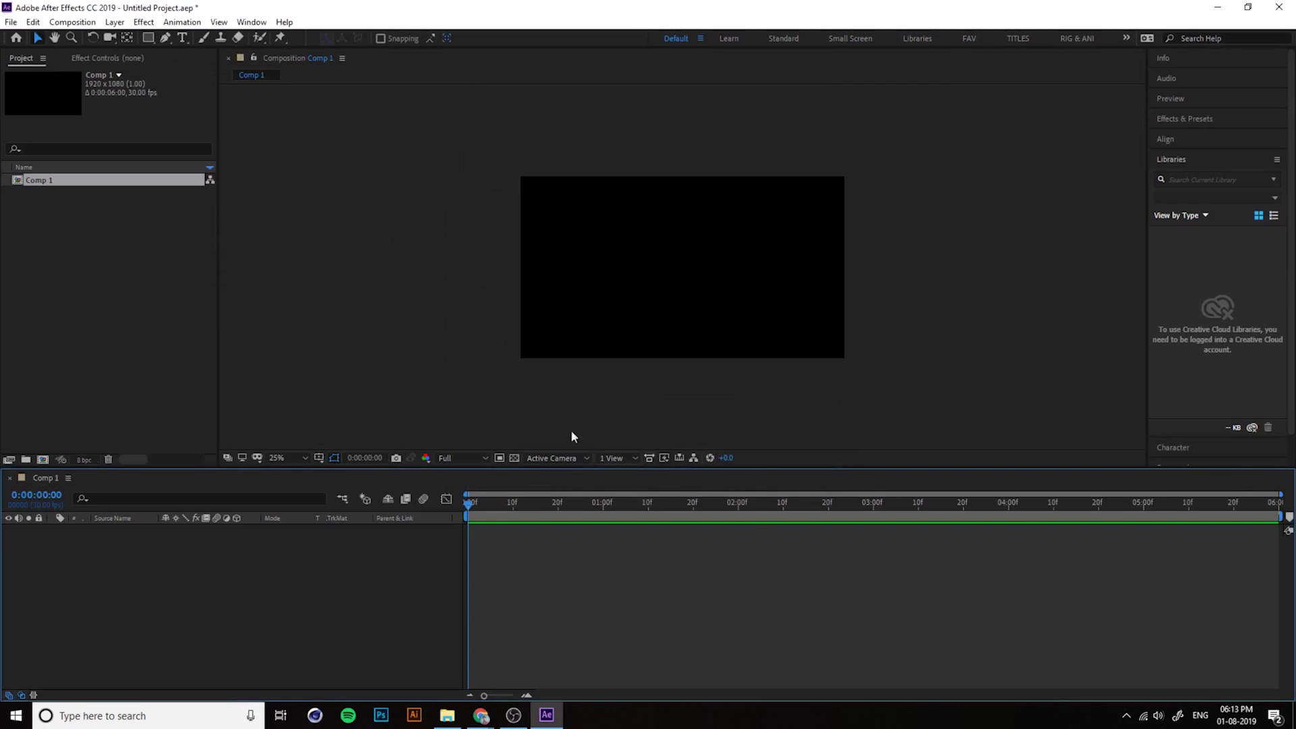
# Step: Check the new composition's details in the project list and its empty timeline
pyautogui.click(59, 243)
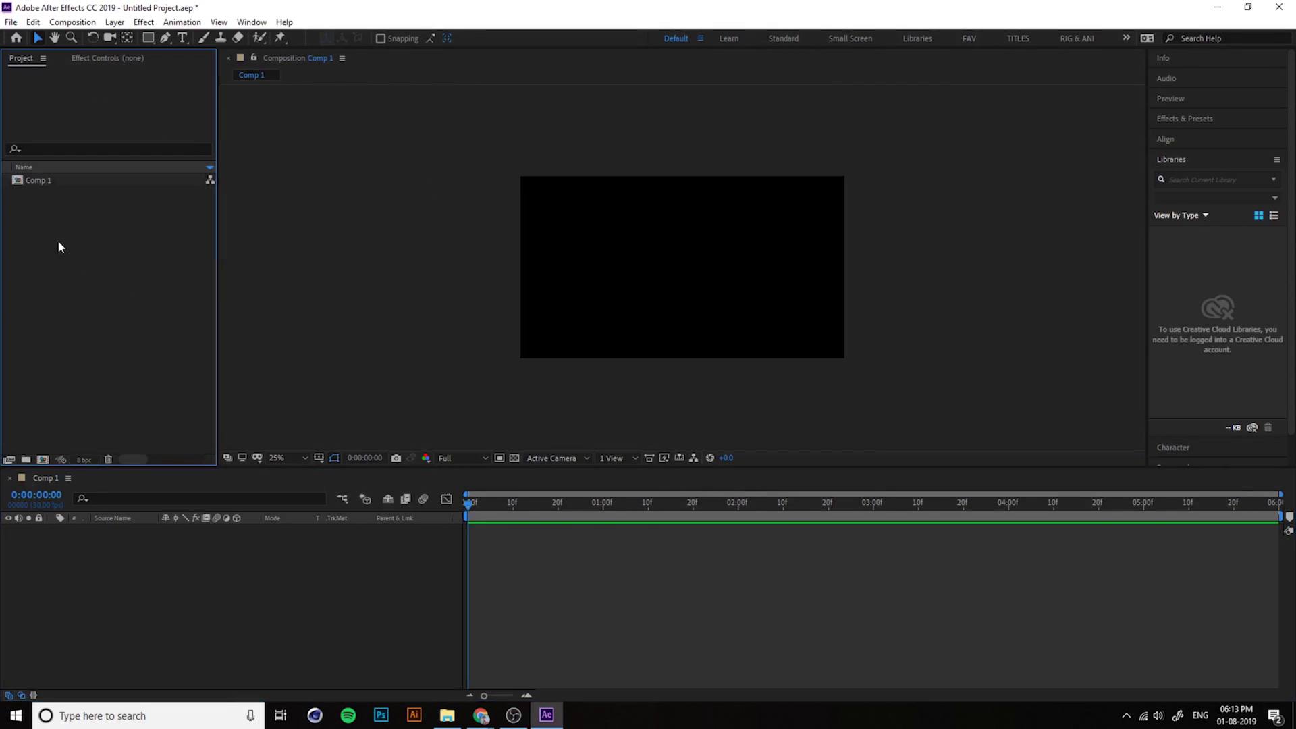
pyautogui.click(48, 181)
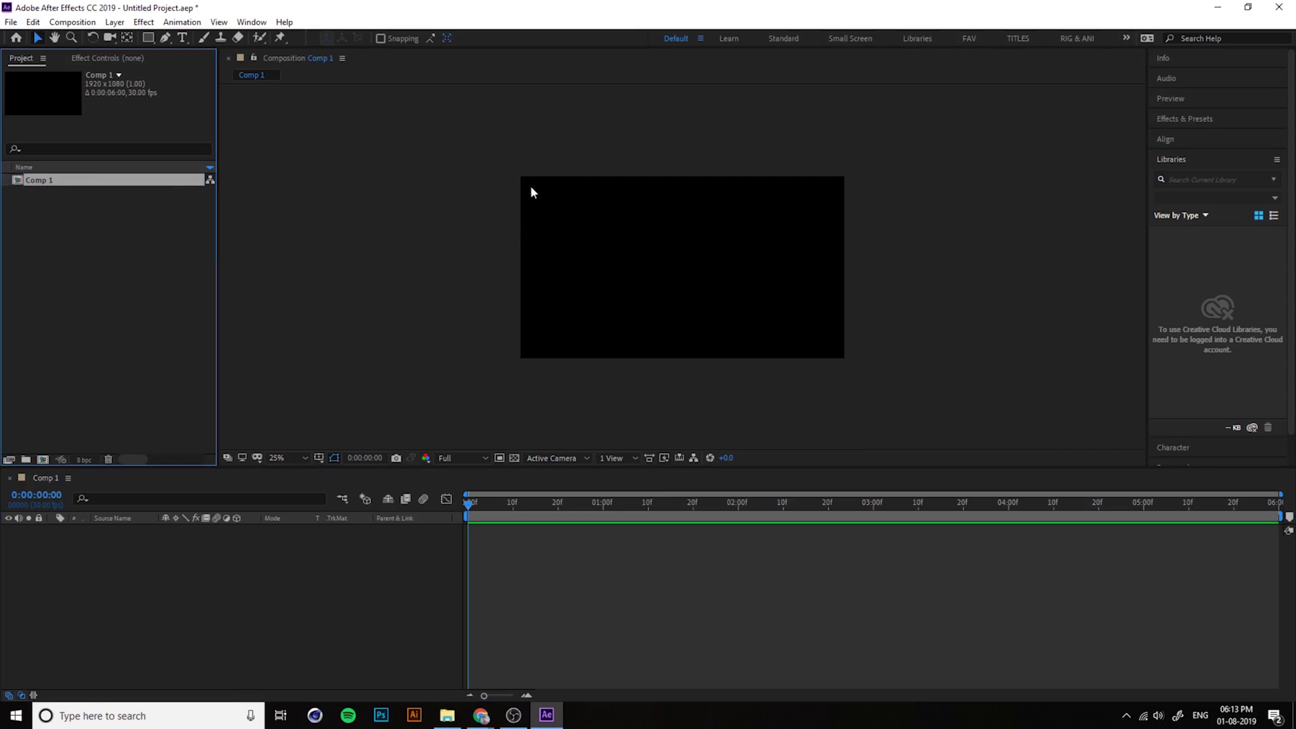
pyautogui.click(103, 613)
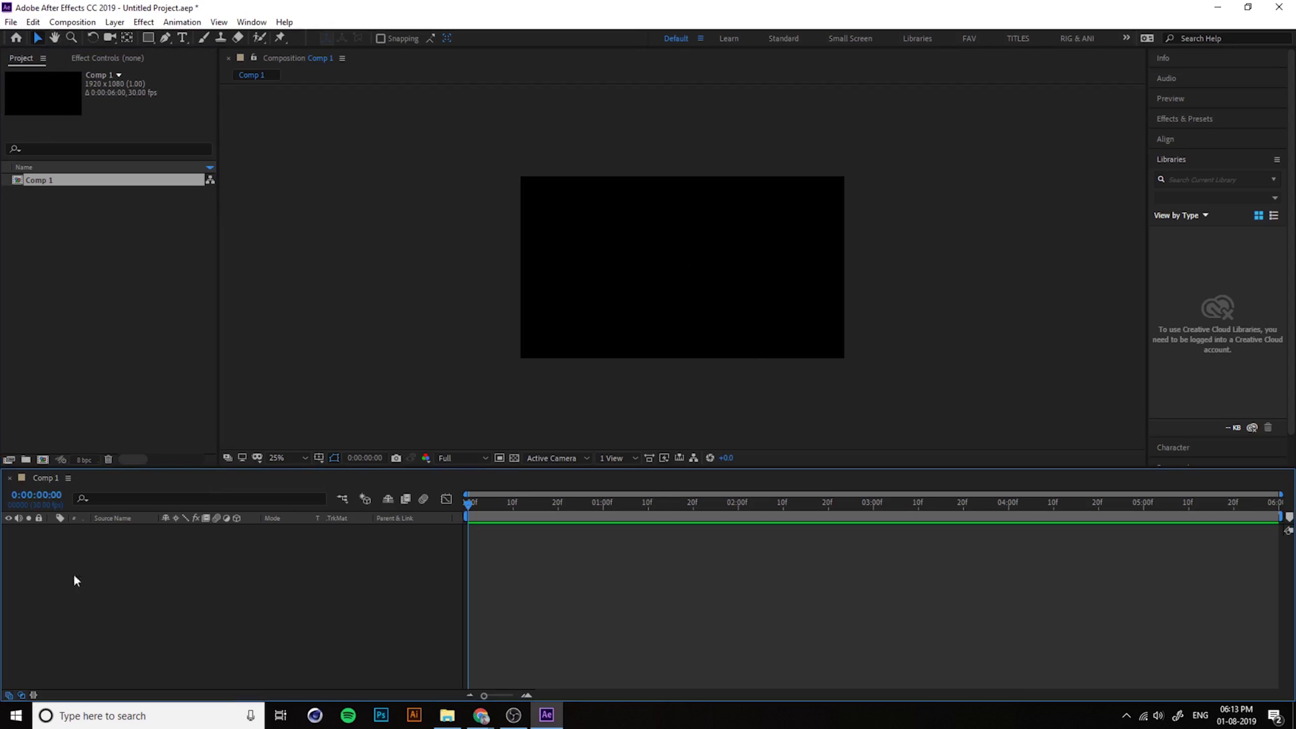
# Step: Create a second composition 1080 px wide and 1080 px high
pyautogui.click(71, 392)
pyautogui.click(43, 460)
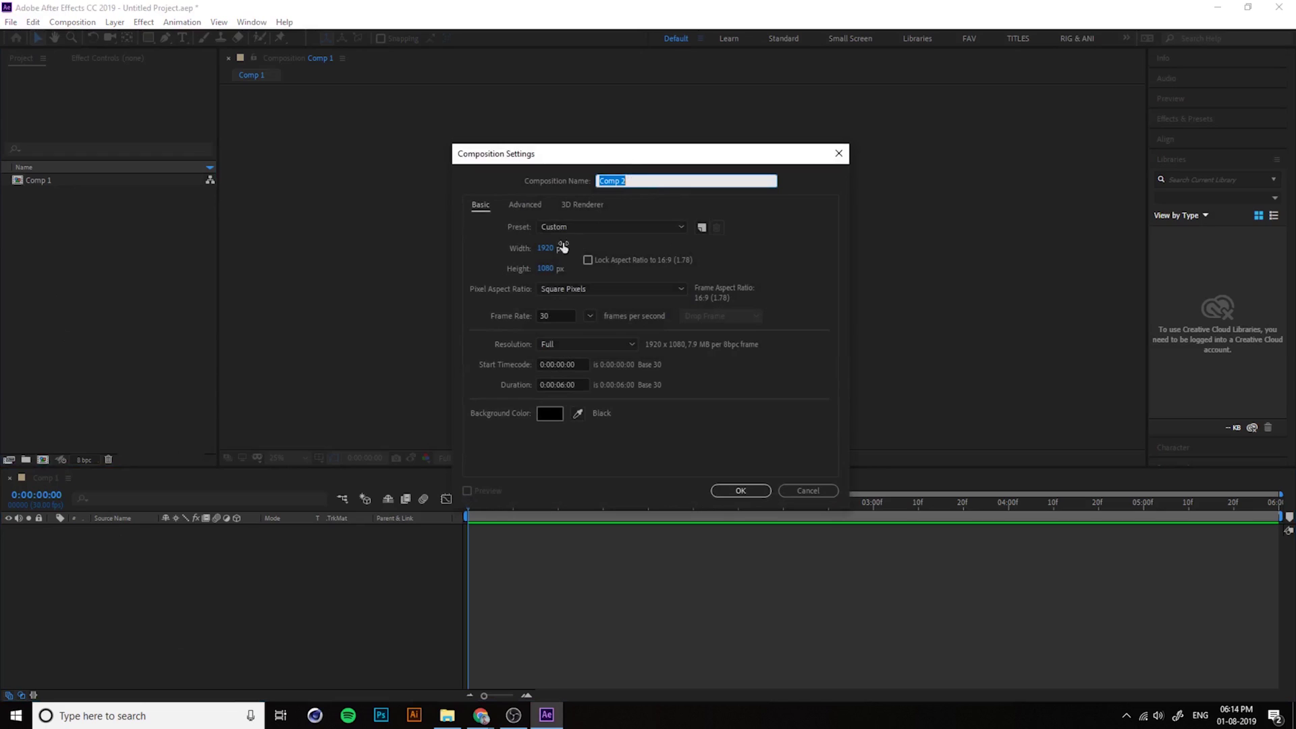
pyautogui.click(598, 227)
pyautogui.click(759, 265)
pyautogui.click(555, 249)
pyautogui.write('1080')
pyautogui.click(763, 265)
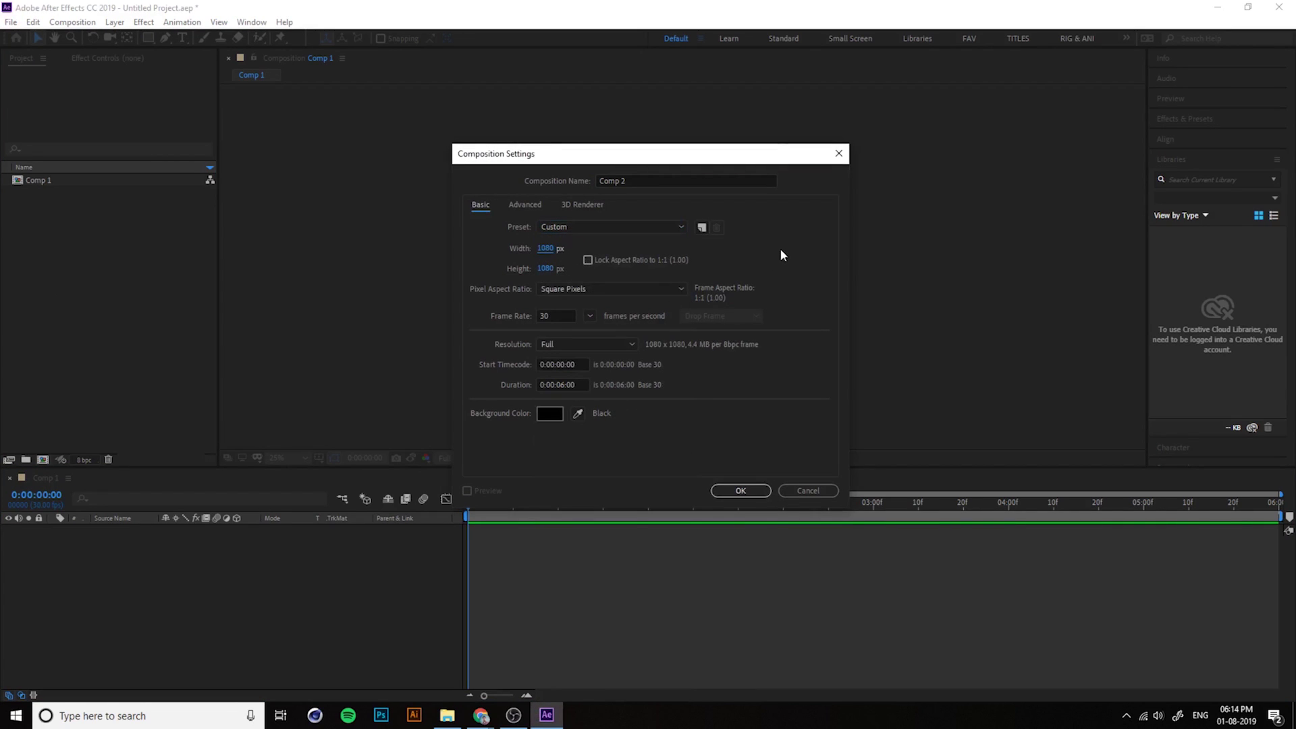
pyautogui.click(739, 491)
# Step: Compare Comp 1 and Comp 2 by selecting them and alternating between their timelines
pyautogui.click(45, 194)
pyautogui.click(65, 180)
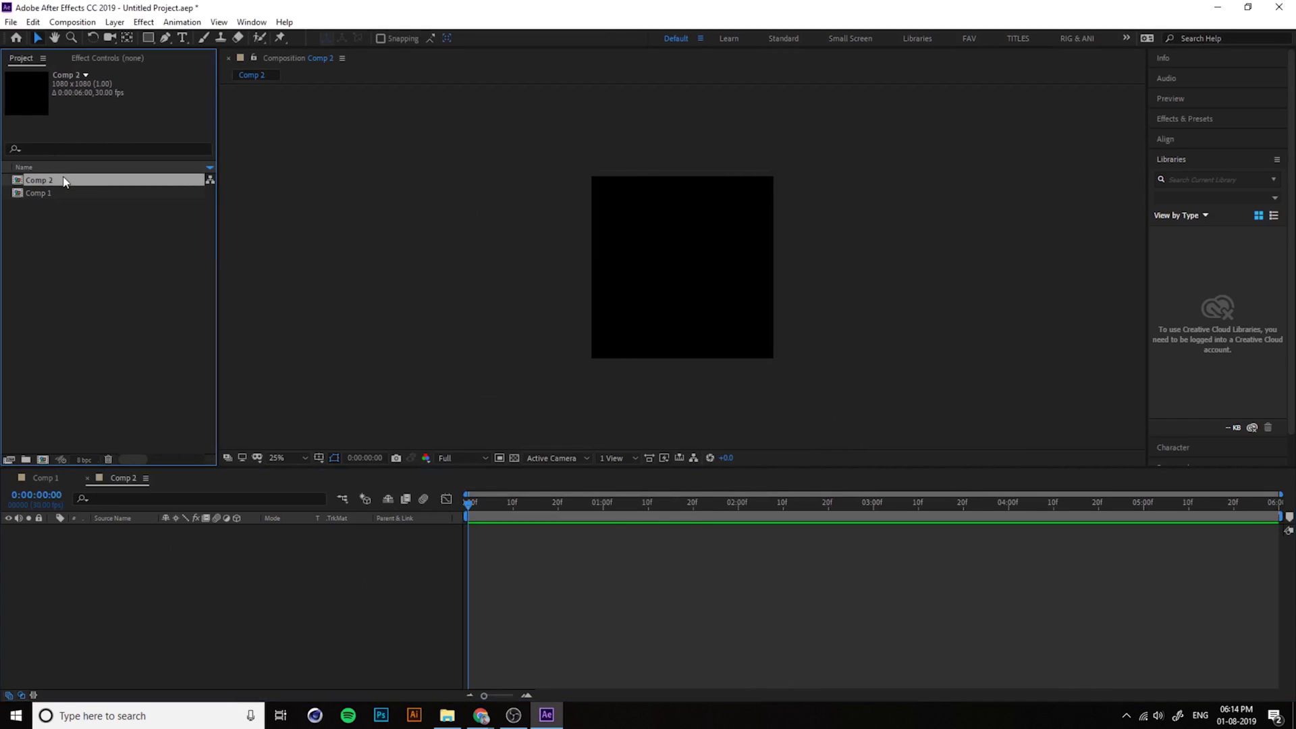
pyautogui.click(42, 480)
pyautogui.click(110, 480)
pyautogui.click(44, 478)
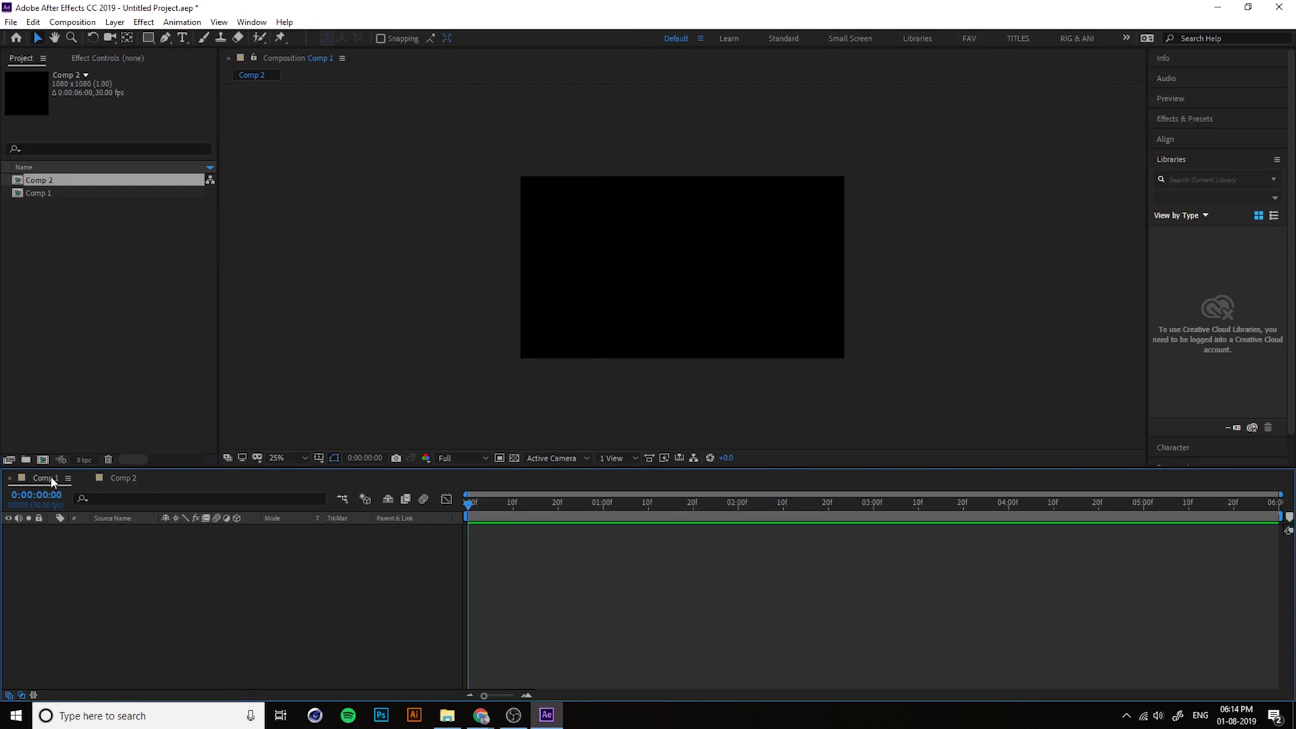
pyautogui.click(120, 478)
pyautogui.click(40, 478)
pyautogui.click(121, 478)
pyautogui.click(40, 478)
pyautogui.click(120, 479)
# Step: Delete Comp 2 from the project and reopen Comp 1 in the viewer and timeline
pyautogui.click(10, 478)
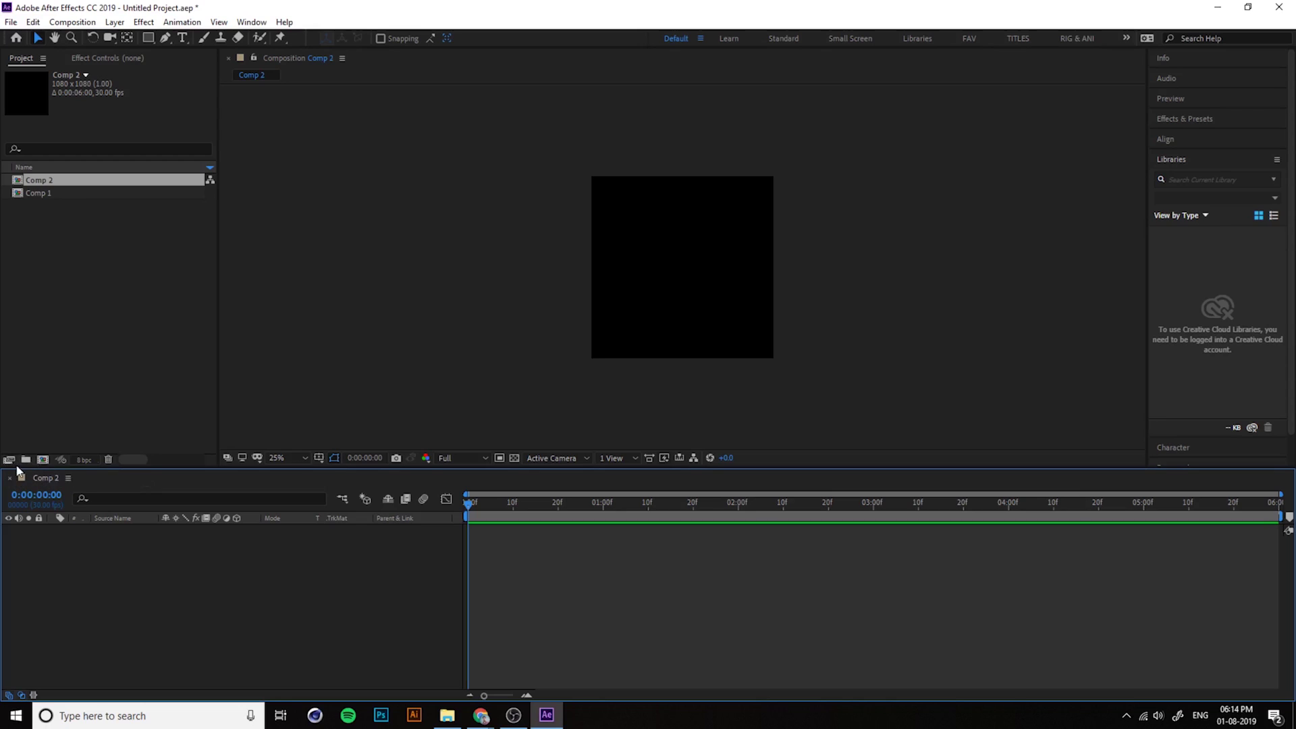
pyautogui.click(49, 208)
pyautogui.click(67, 181)
pyautogui.press('Delete')
pyautogui.click(42, 180)
pyautogui.doubleClick(43, 180)
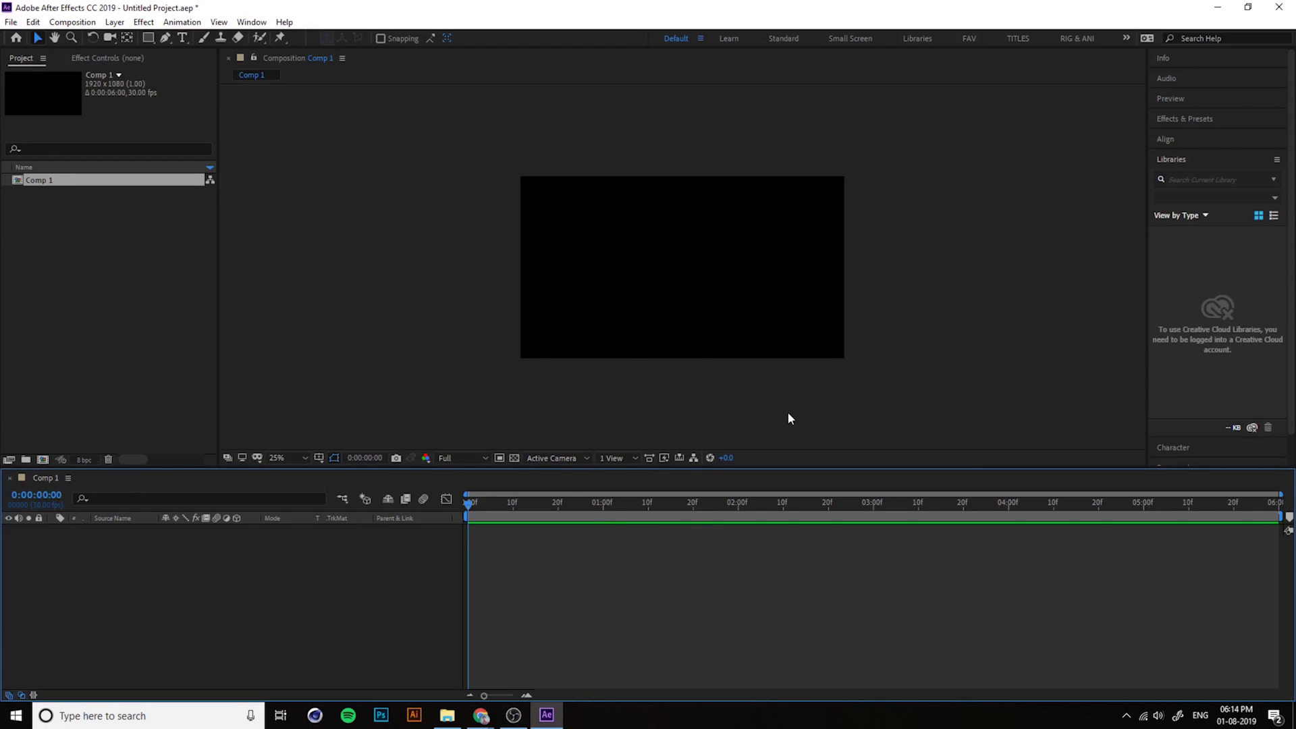
pyautogui.press('h')
pyautogui.moveTo(767, 327); pyautogui.dragTo(747, 306)
pyautogui.press('v')
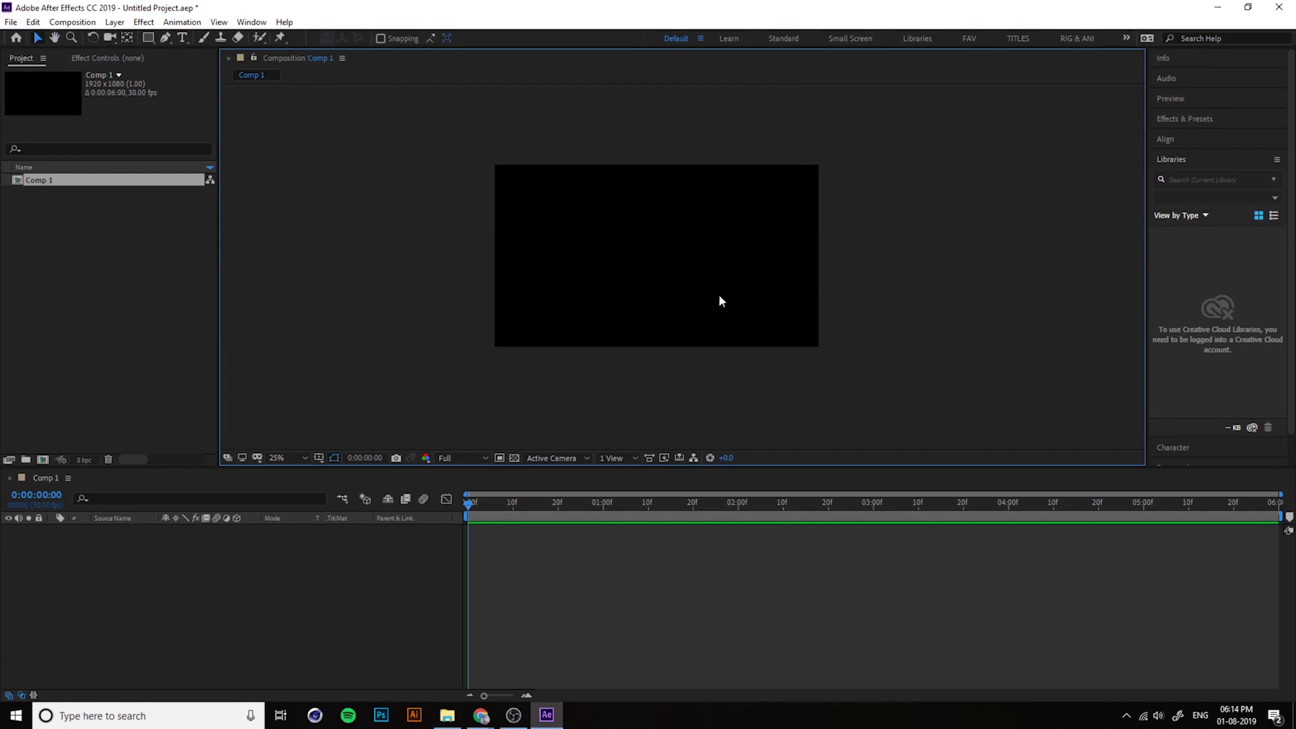
# Step: Switch to the FAV workspace and reset it to its saved layout
pyautogui.click(252, 22)
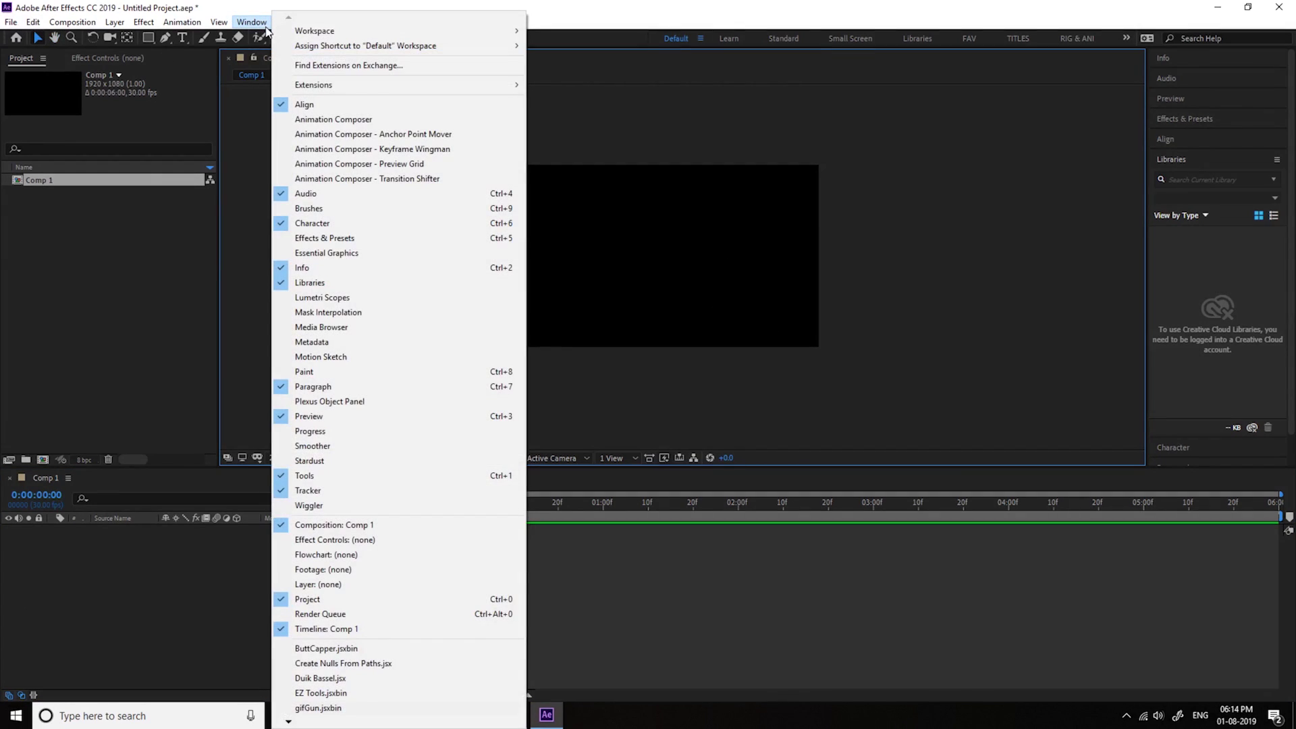
pyautogui.moveTo(333, 31)
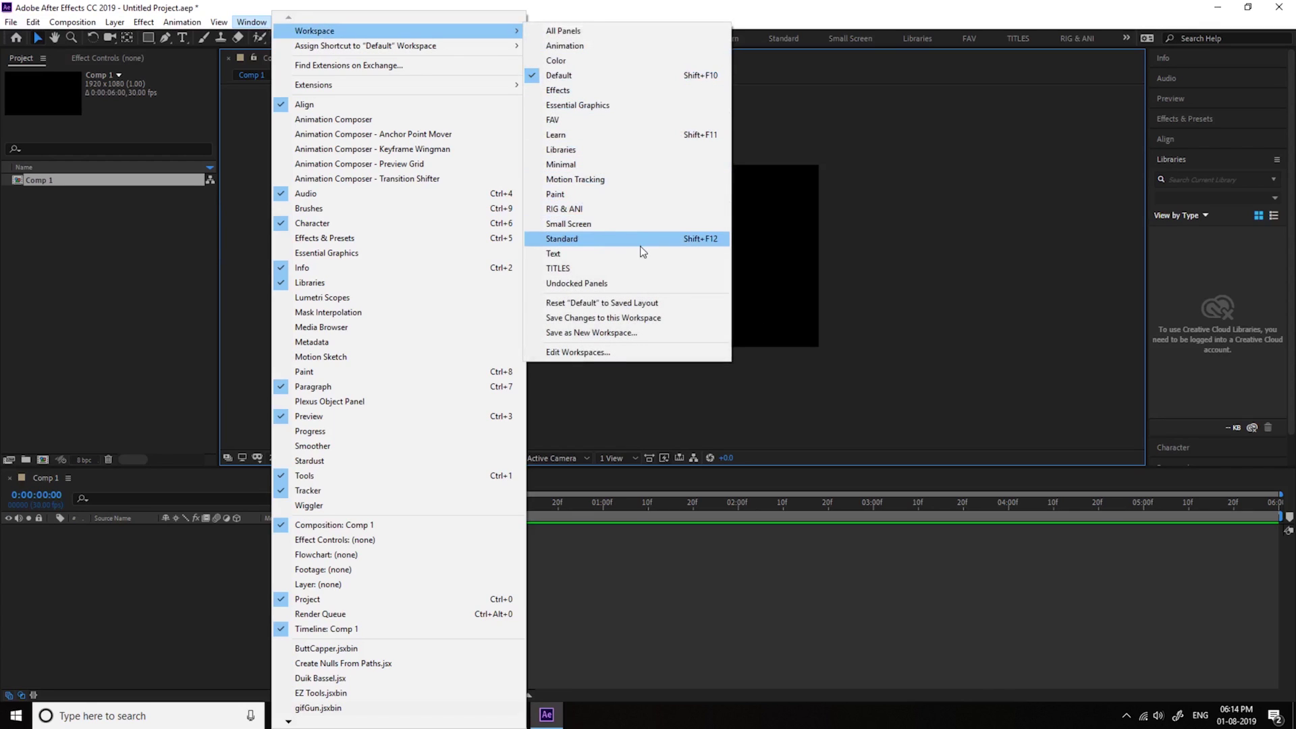
pyautogui.click(571, 120)
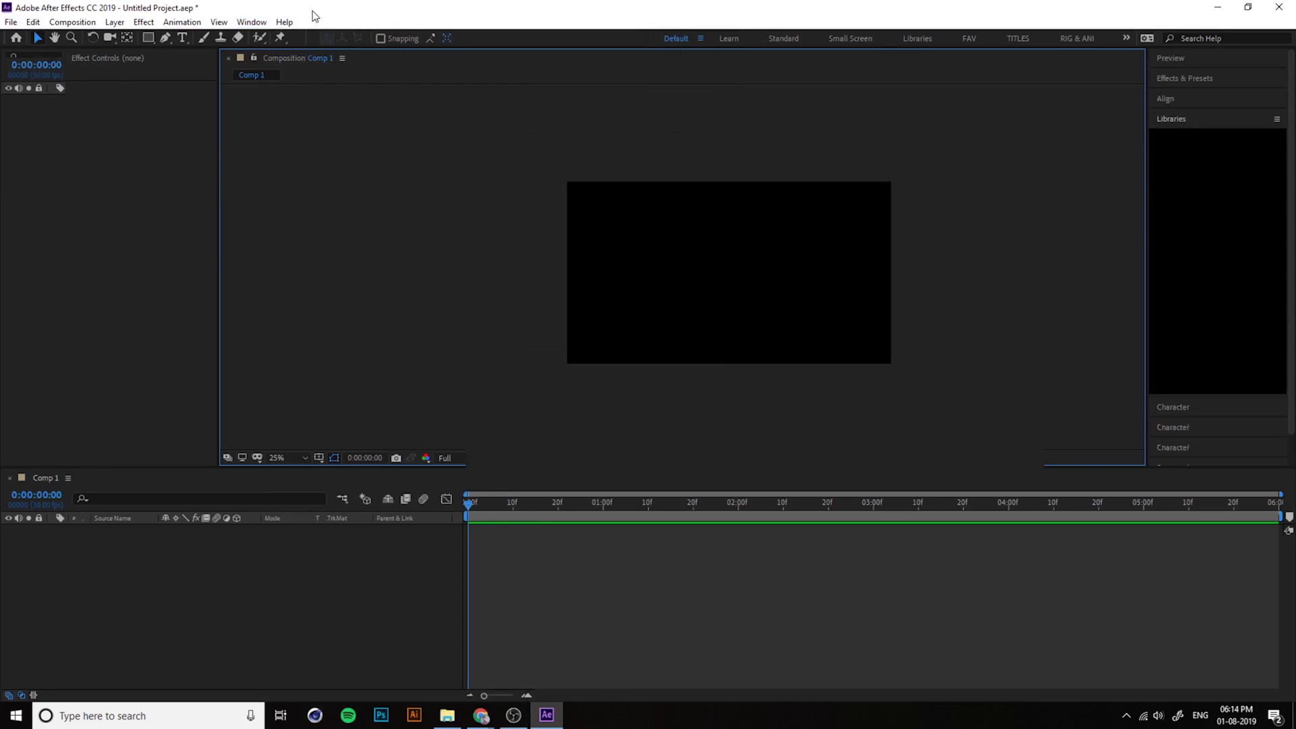
pyautogui.click(252, 22)
pyautogui.moveTo(379, 31)
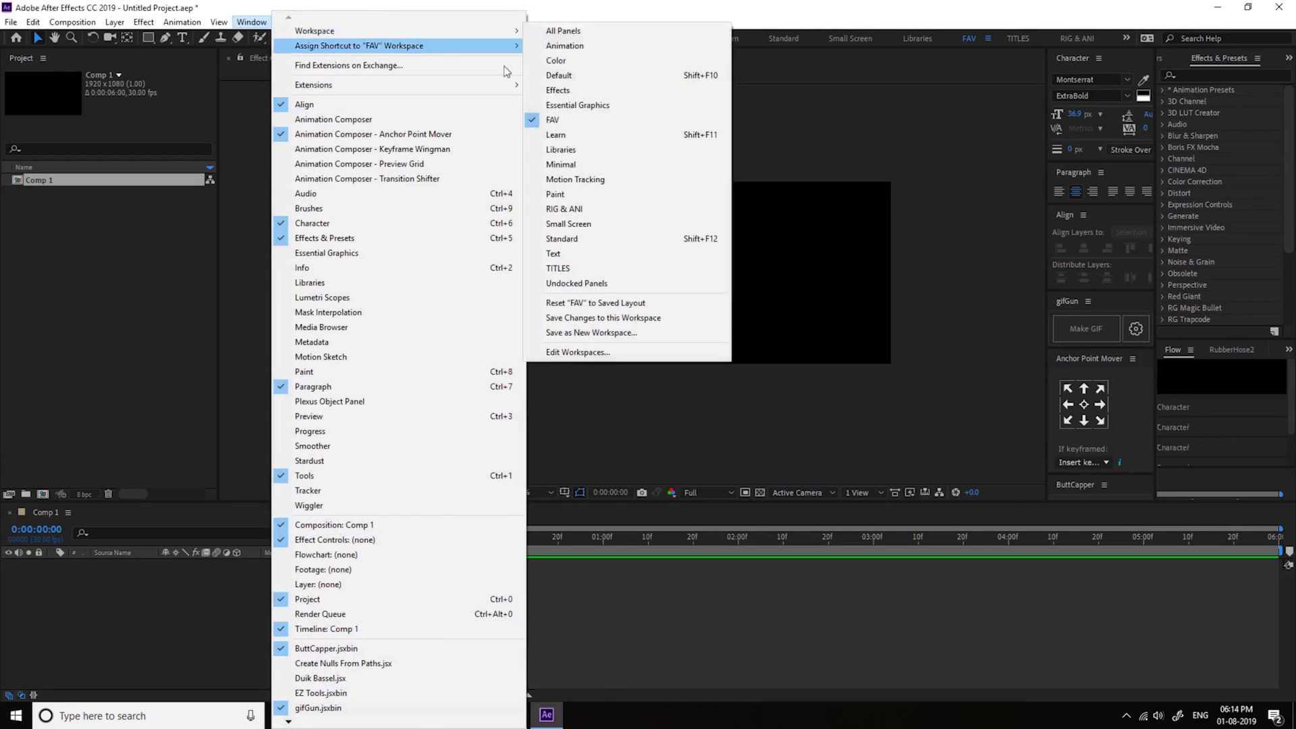
pyautogui.click(656, 303)
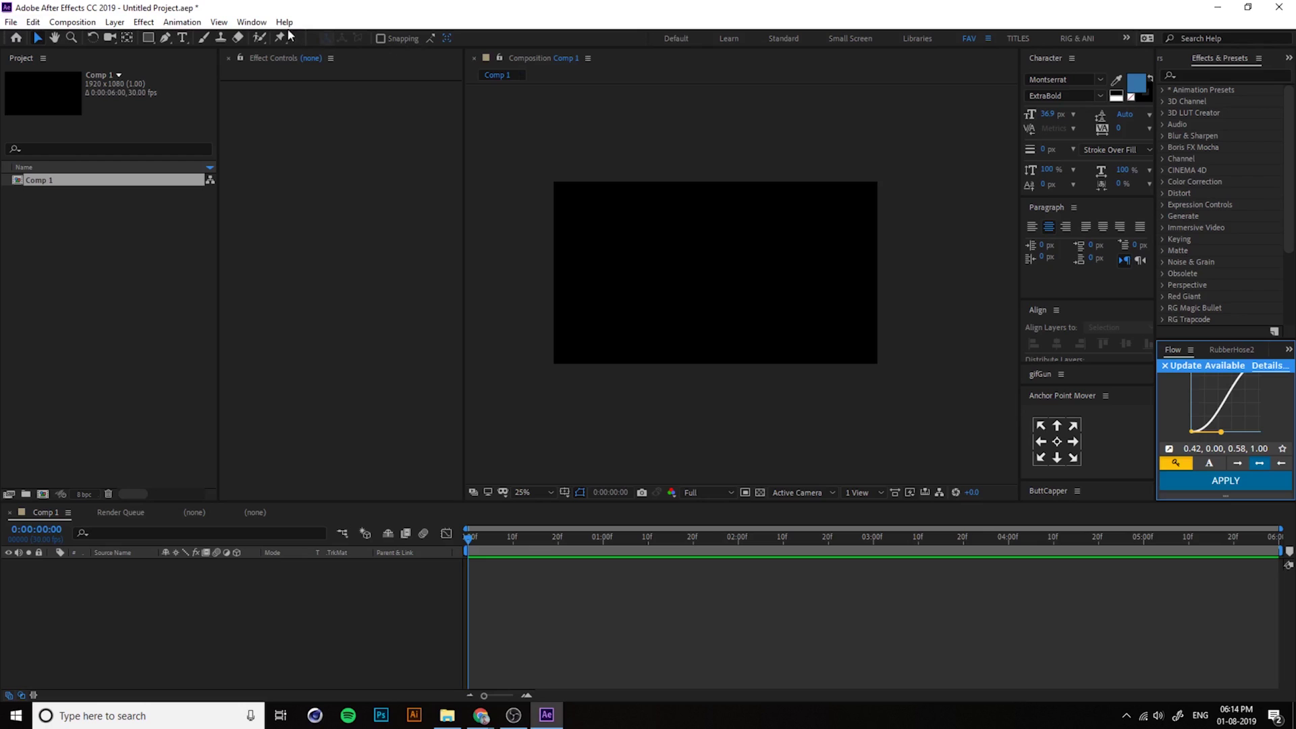
# Step: Switch to the RIG & ANI workspace and look over its panel arrangement
pyautogui.click(252, 22)
pyautogui.moveTo(390, 33)
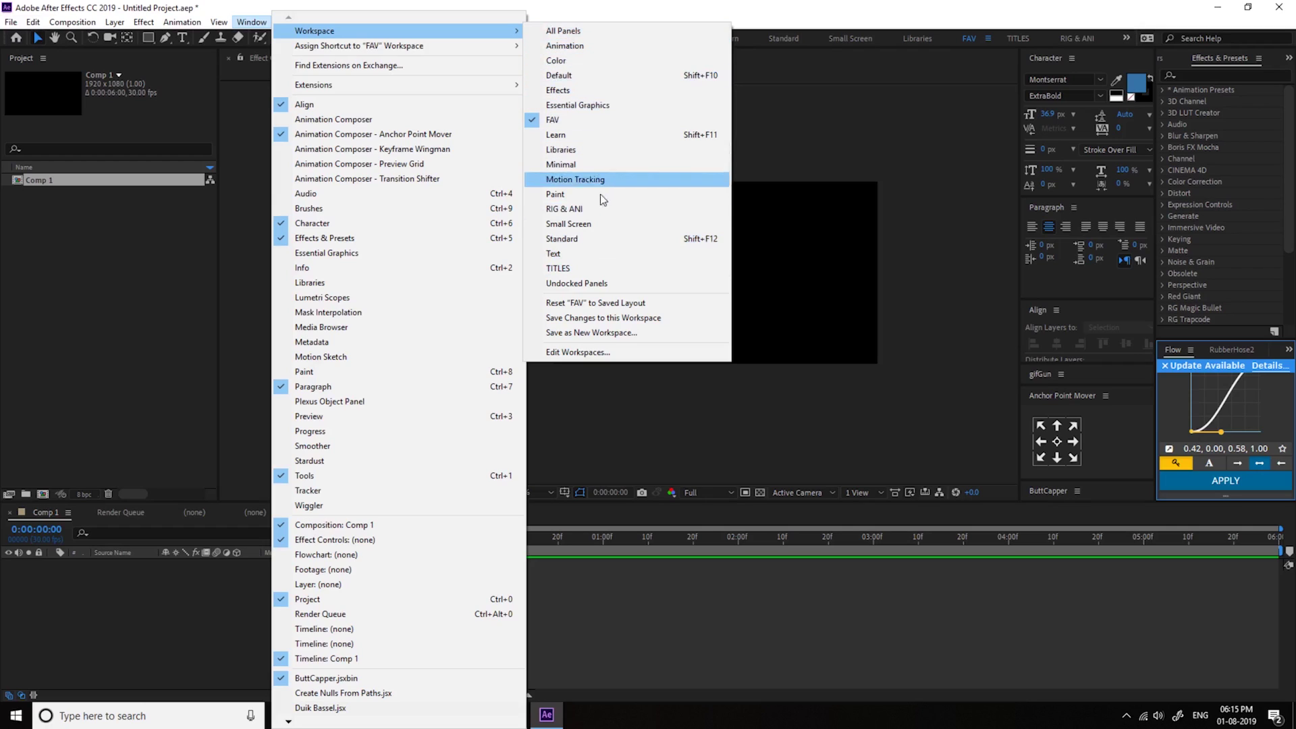
pyautogui.click(568, 209)
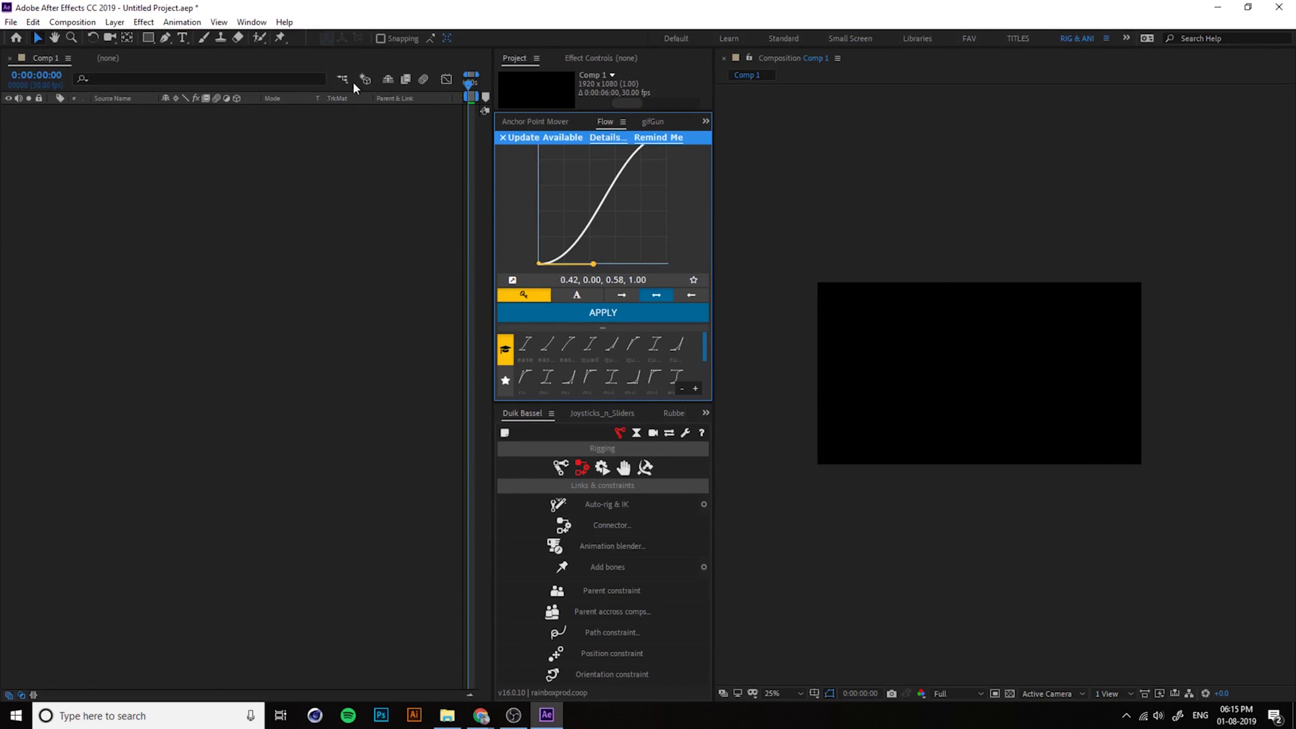
pyautogui.click(252, 304)
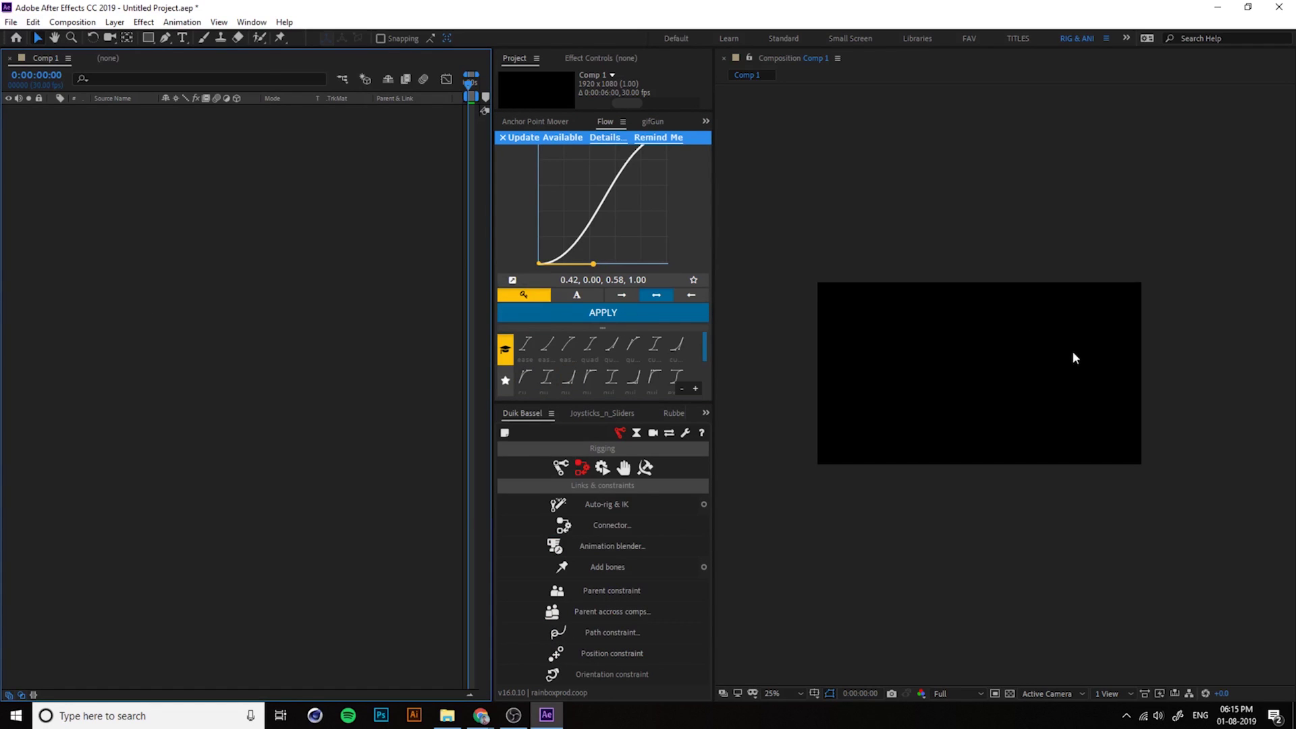
pyautogui.press('space')
pyautogui.moveTo(924, 366); pyautogui.dragTo(970, 422)
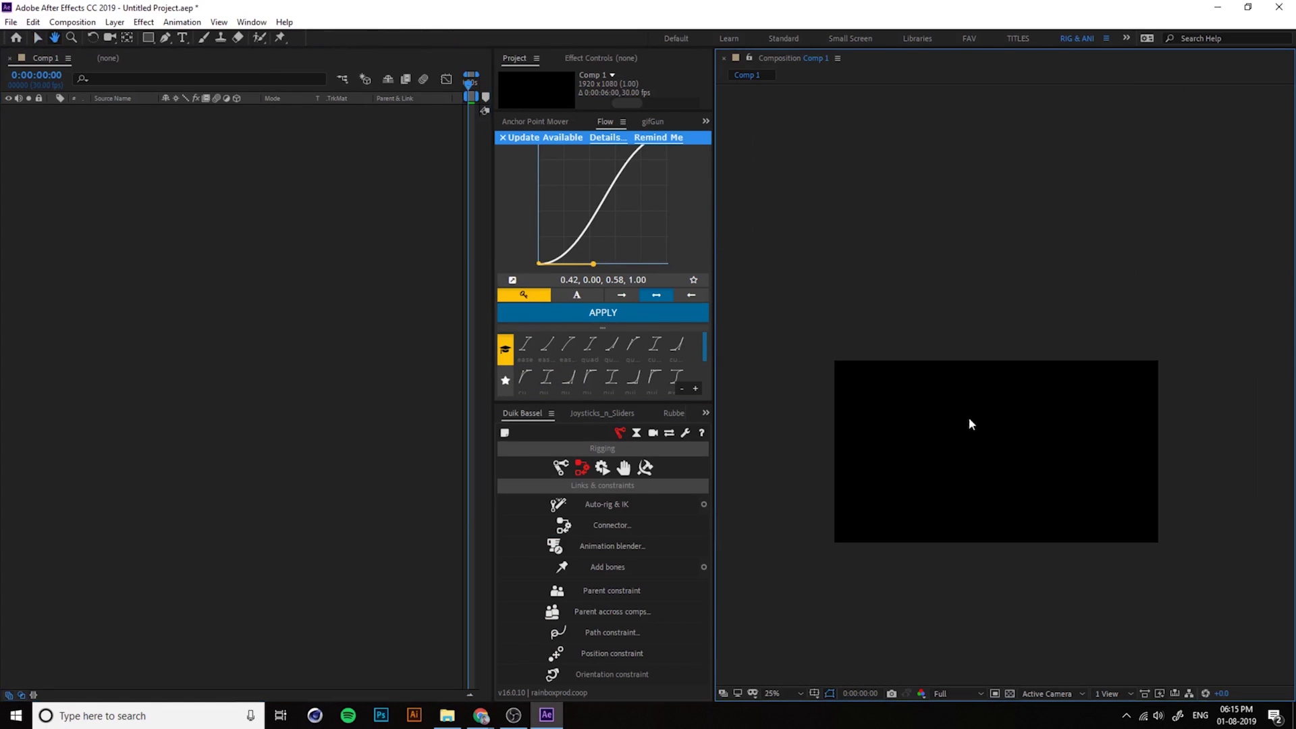
# Step: Return to the Default workspace and reset it to its saved layout
pyautogui.click(253, 22)
pyautogui.moveTo(473, 31)
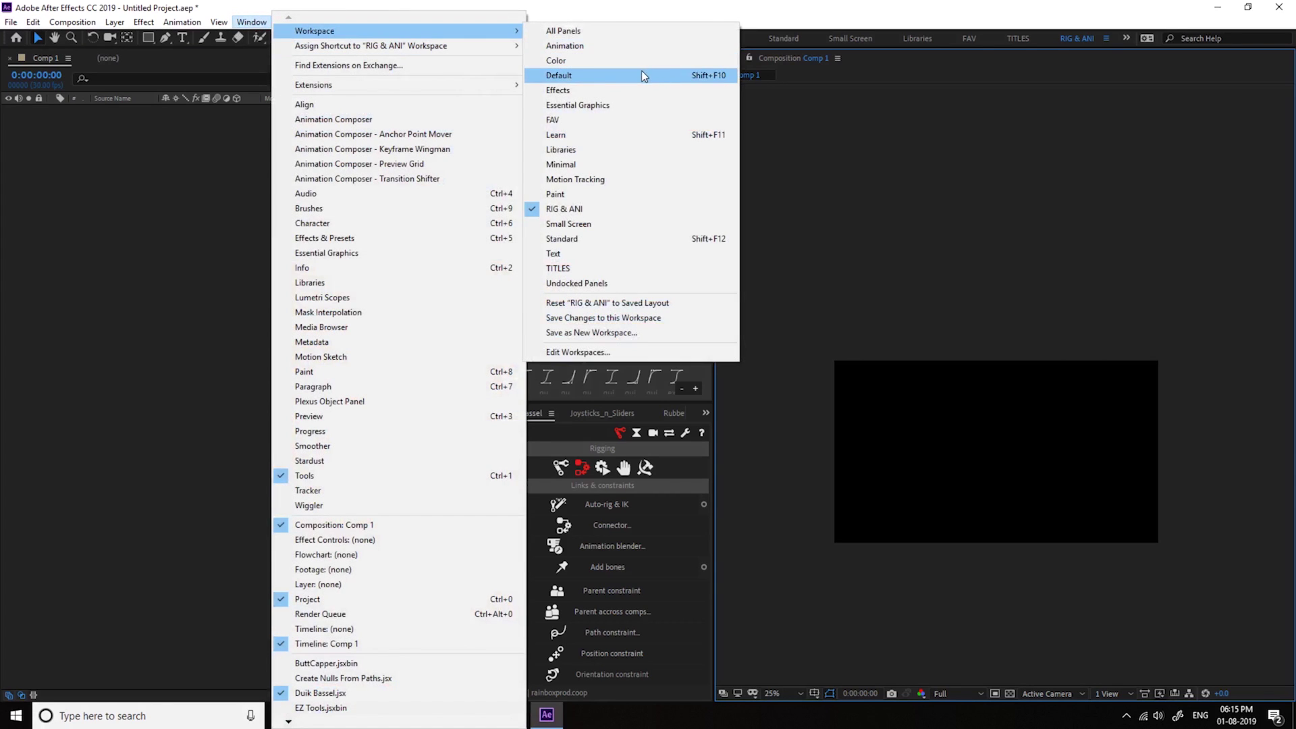
pyautogui.click(642, 74)
pyautogui.click(253, 21)
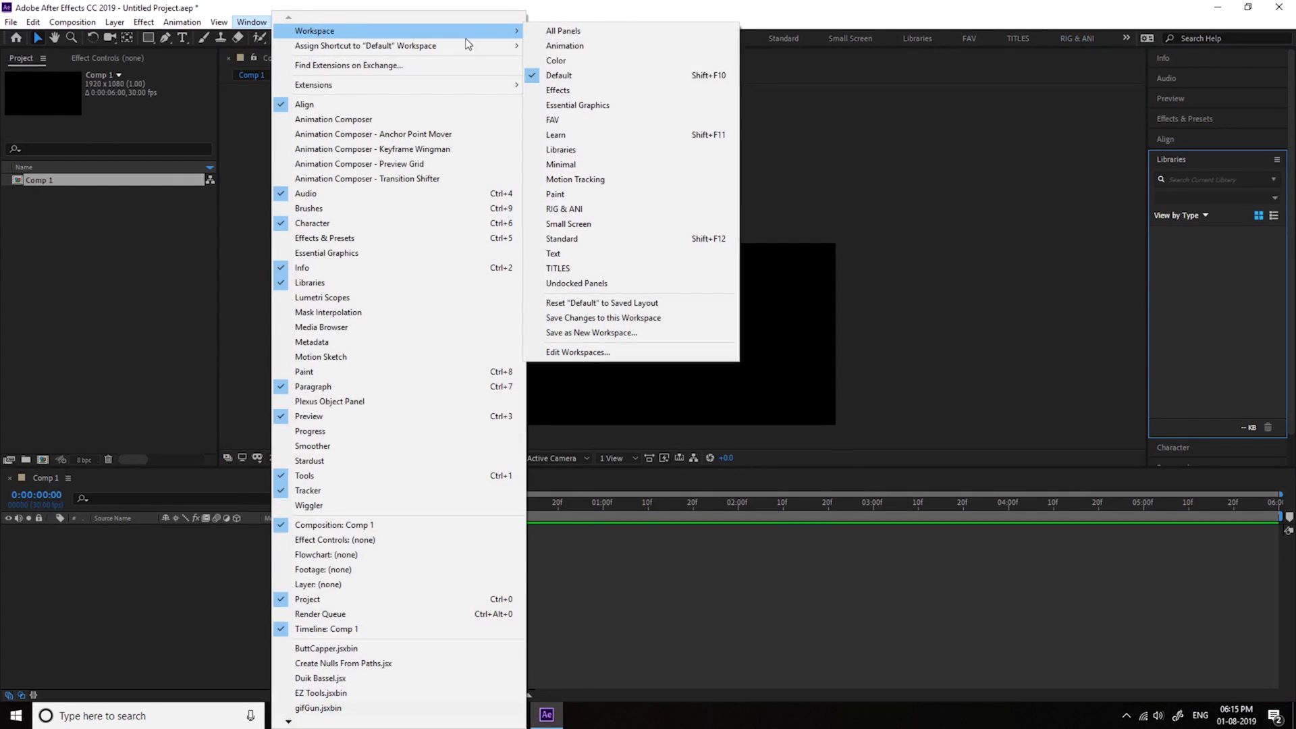
pyautogui.click(611, 304)
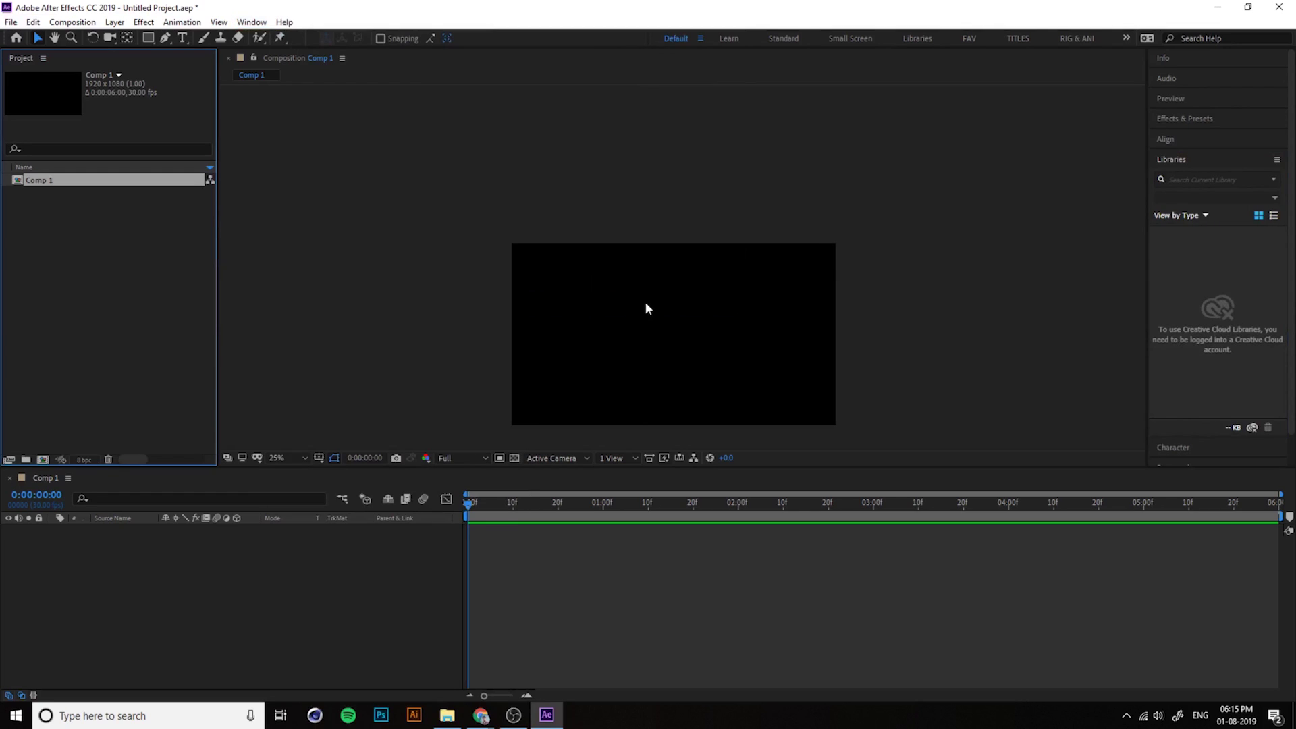
pyautogui.click(655, 307)
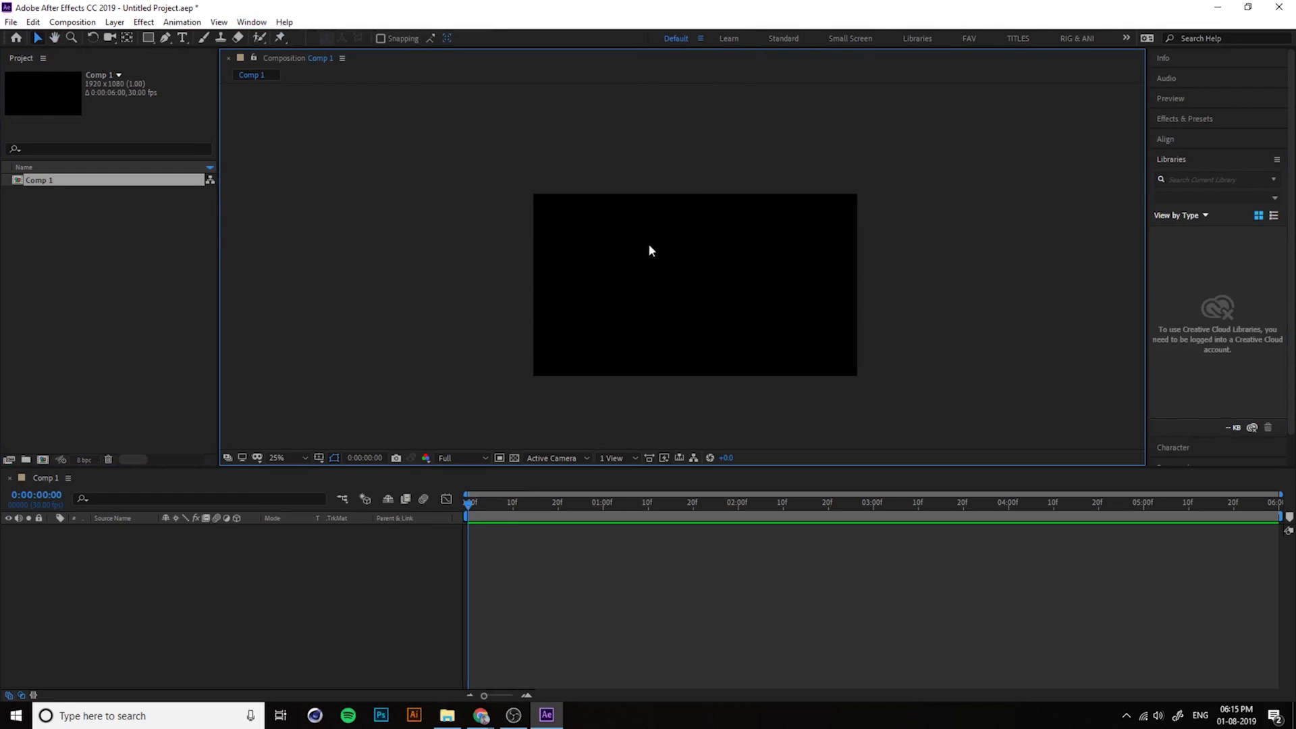
# Step: Choose the Default workspace once more and restore its saved layout again
pyautogui.click(252, 22)
pyautogui.moveTo(292, 32)
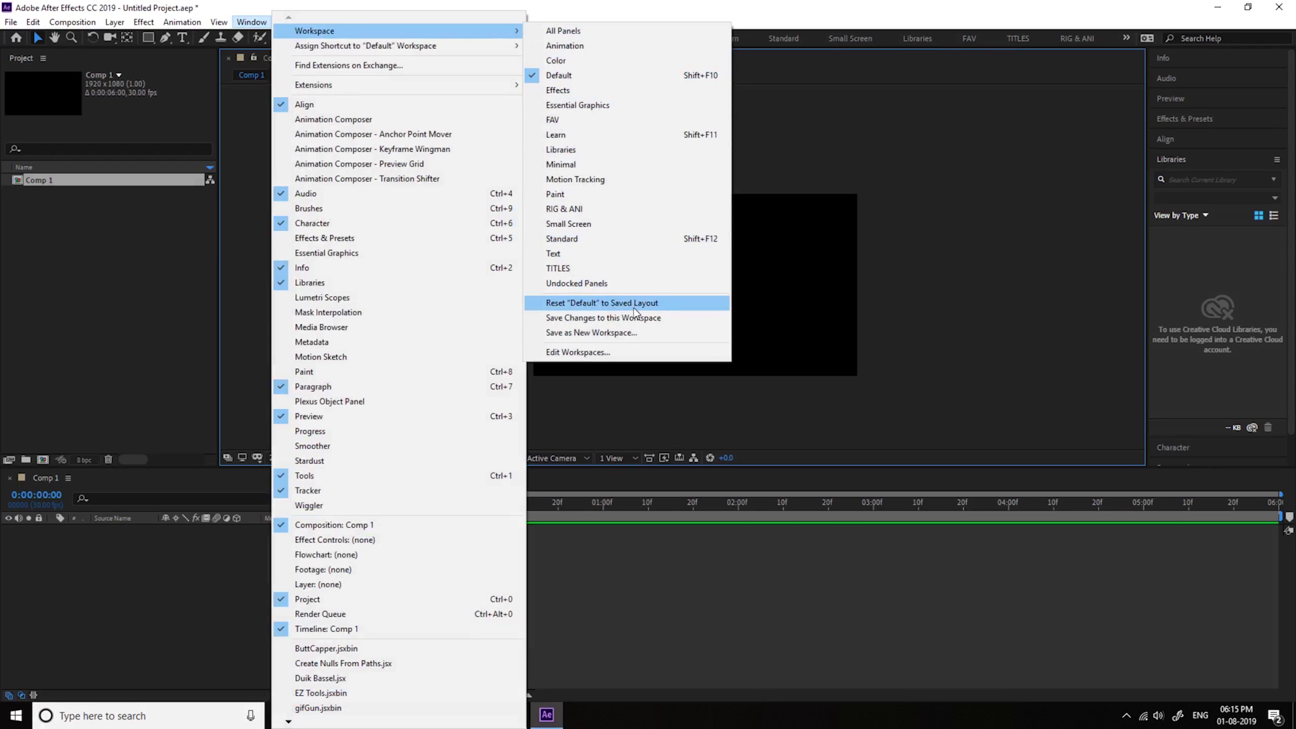
pyautogui.click(594, 76)
pyautogui.click(251, 21)
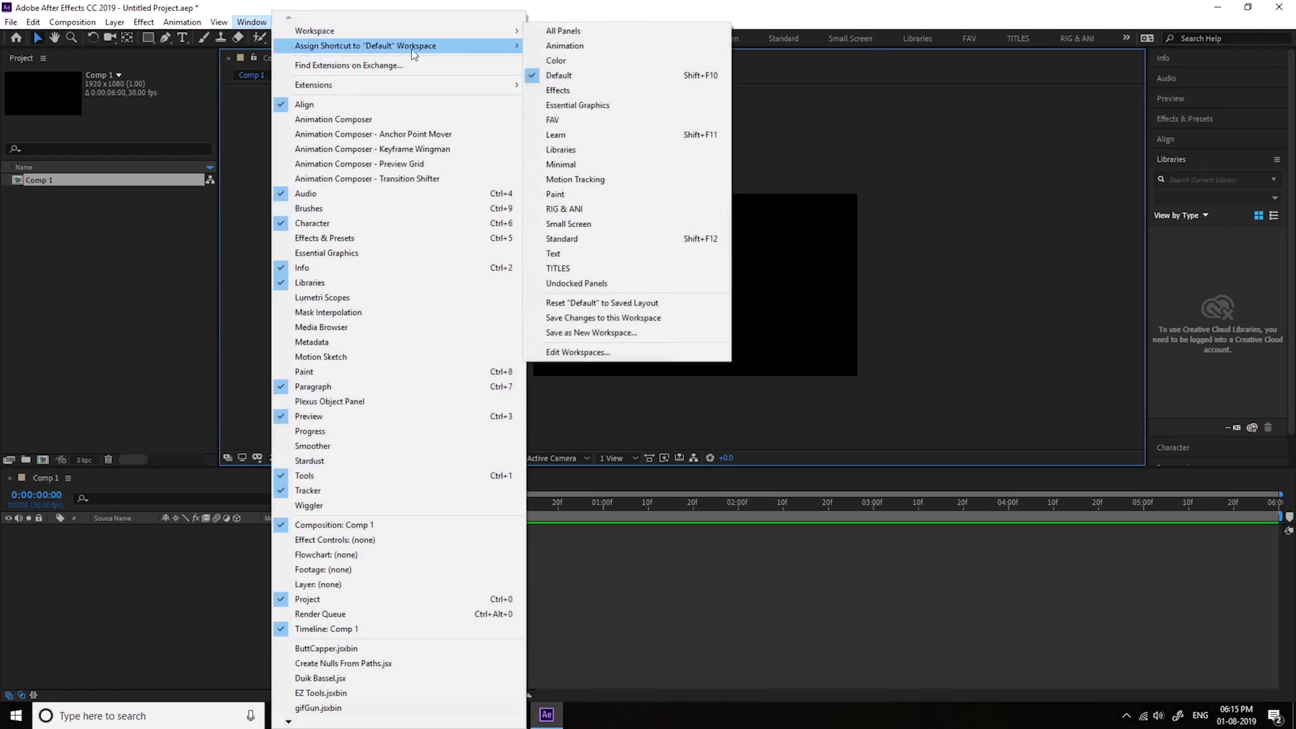
pyautogui.click(642, 318)
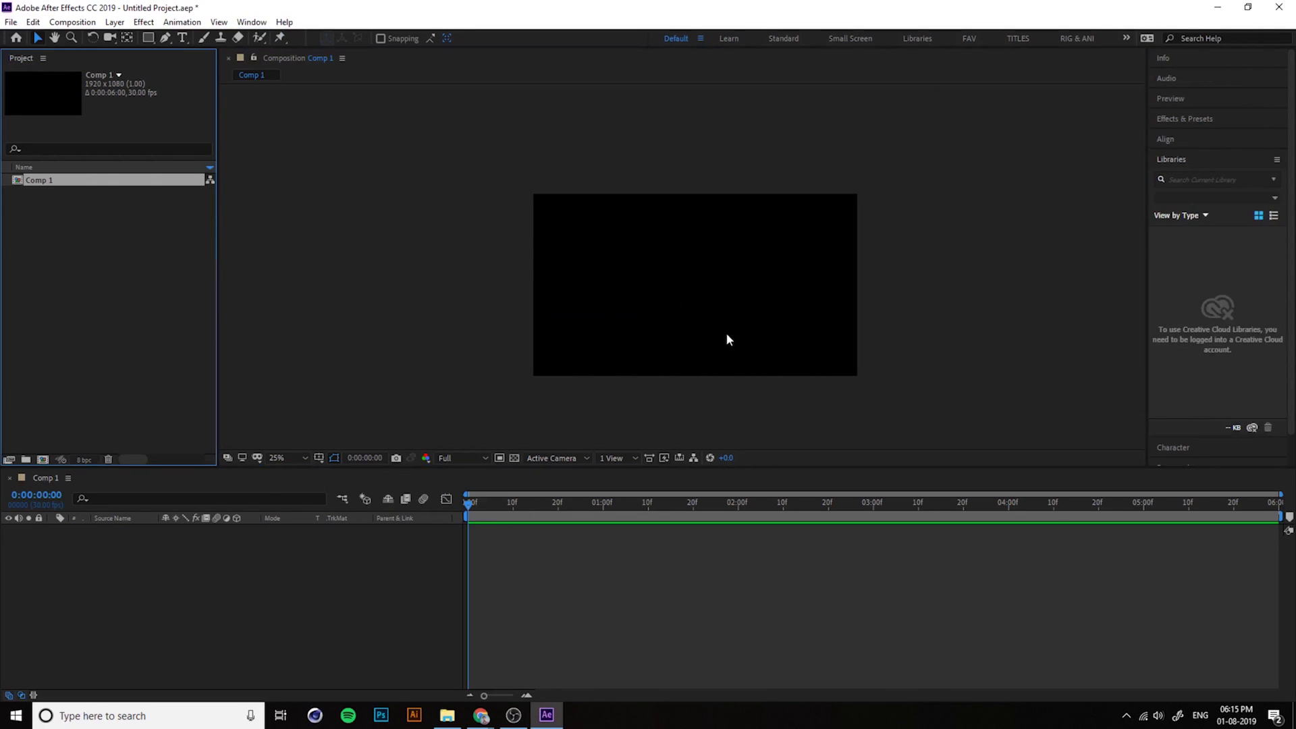
# Step: Close the Libraries panel
pyautogui.click(1188, 240)
pyautogui.moveTo(1201, 156)
pyautogui.mouseDown()
pyautogui.moveTo(999, 174)
pyautogui.moveTo(1219, 169)
pyautogui.mouseUp()
pyautogui.click(1278, 162)
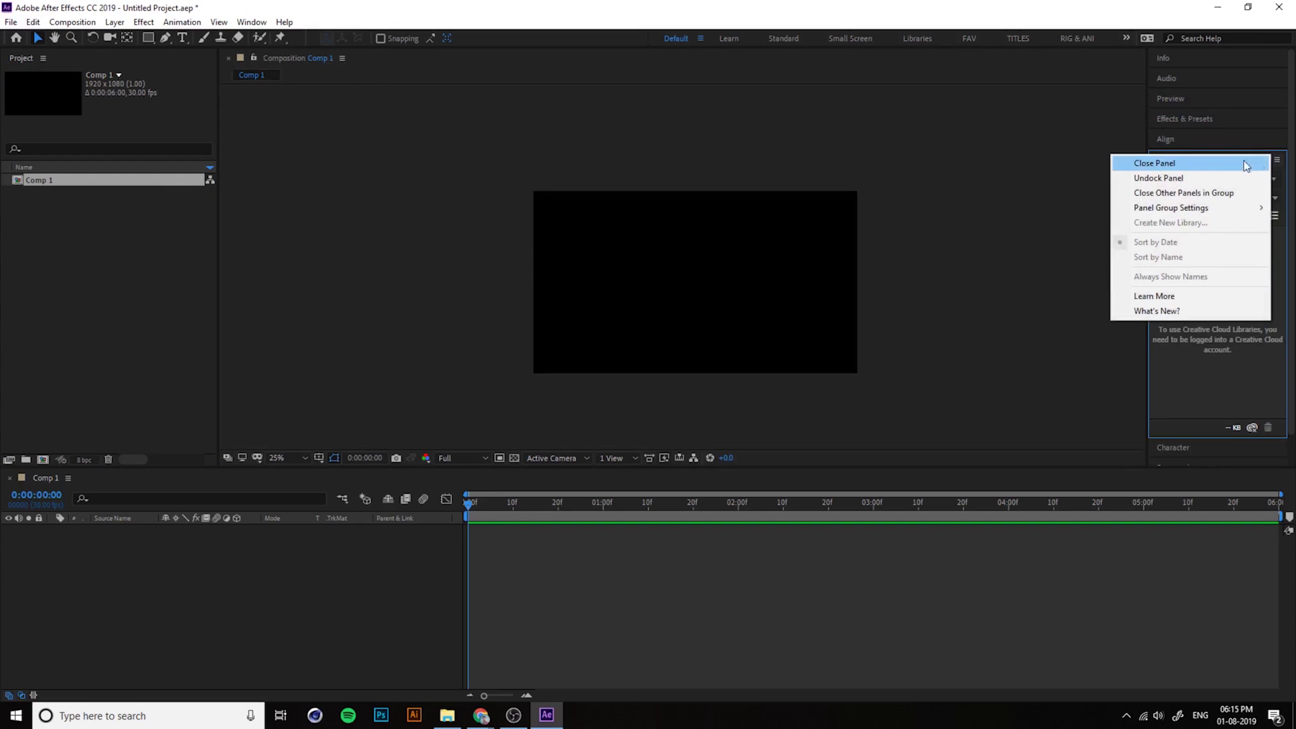
pyautogui.click(1176, 169)
# Step: Dock the Character panel in its own column beside the composition viewer and close the Tracker panel
pyautogui.moveTo(1181, 160); pyautogui.dragTo(1121, 378)
pyautogui.click(1125, 181)
pyautogui.click(1278, 181)
pyautogui.click(1176, 188)
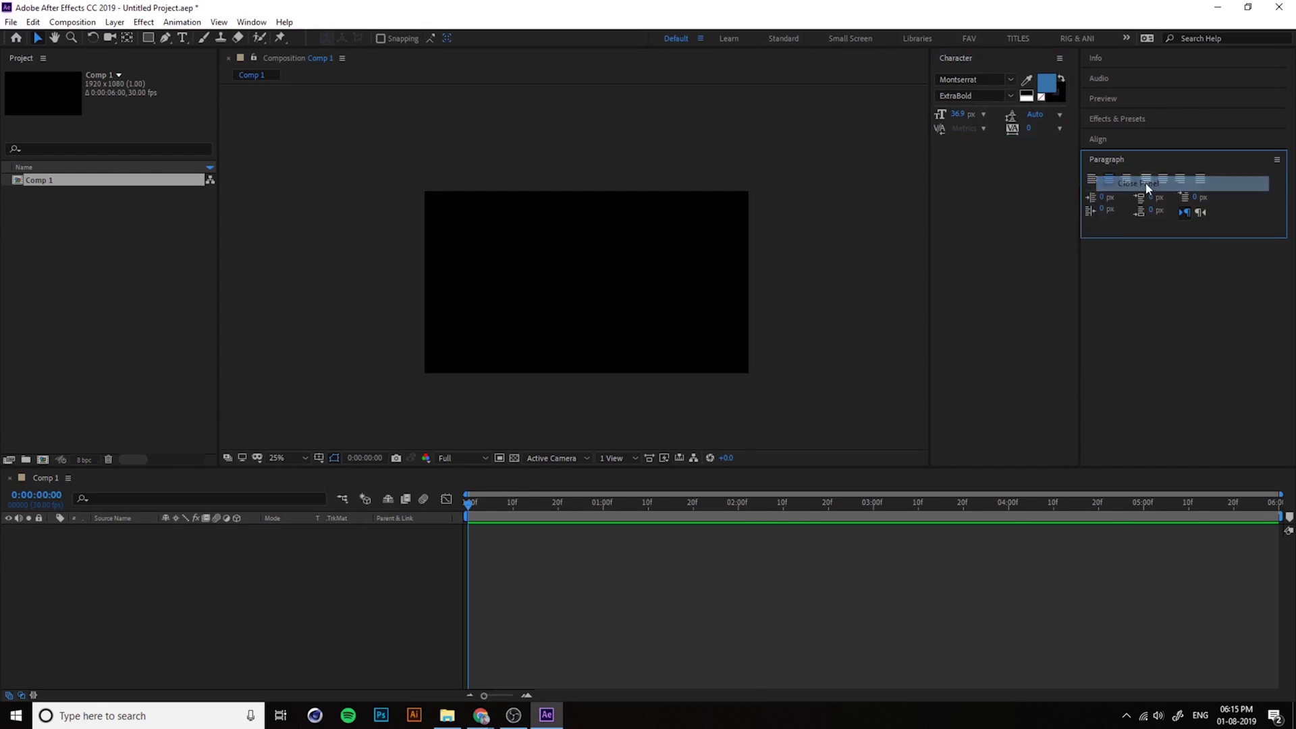
# Step: Rearrange the Paragraph and Character panels in the column beside the viewer, with Paragraph above Character
pyautogui.moveTo(1156, 152); pyautogui.dragTo(973, 63)
pyautogui.moveTo(956, 161); pyautogui.dragTo(977, 124)
pyautogui.click(958, 79)
pyautogui.click(958, 150)
pyautogui.moveTo(958, 78); pyautogui.dragTo(920, 122)
pyautogui.moveTo(869, 61); pyautogui.dragTo(1109, 59)
pyautogui.click(1071, 161)
# Step: Group the Align panel with Character and dock Effects & Presets beside that group, below Paragraph
pyautogui.moveTo(1053, 135); pyautogui.dragTo(1036, 155)
pyautogui.click(1200, 139)
pyautogui.moveTo(1200, 140); pyautogui.dragTo(1012, 203)
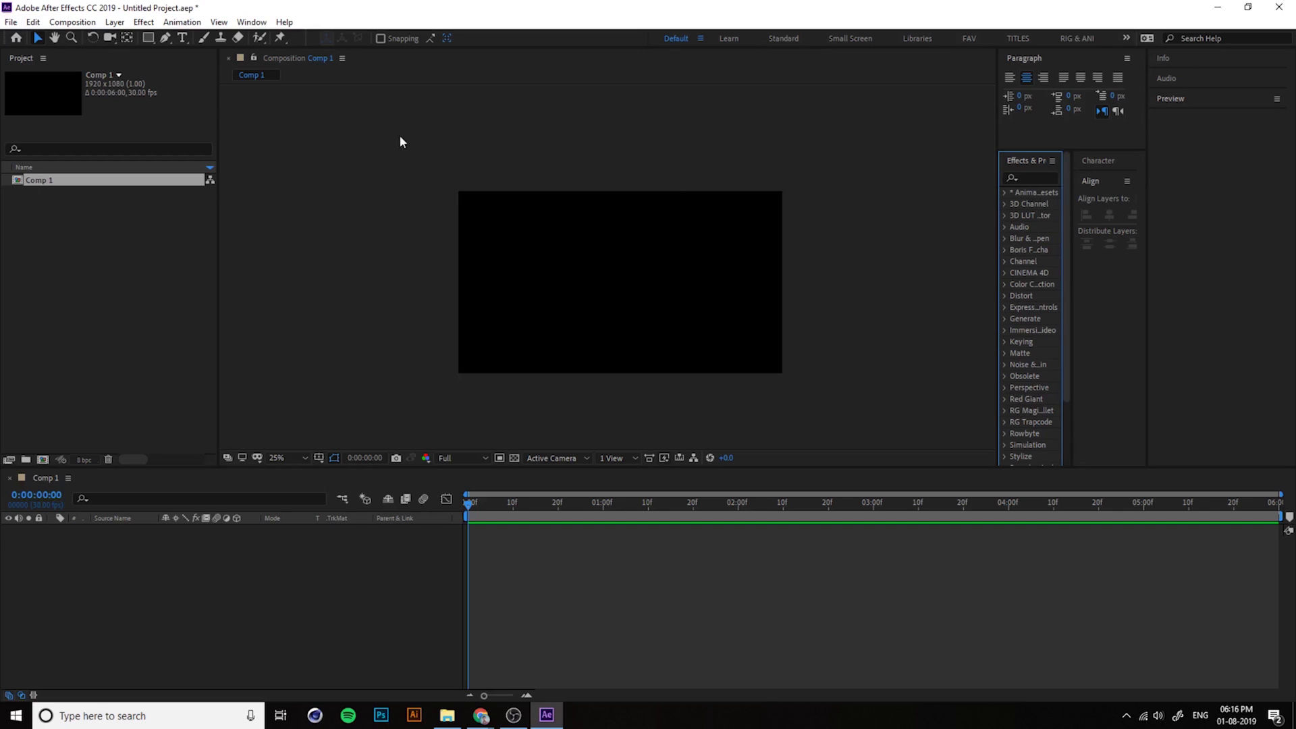
# Step: Switch to the FAV workspace
pyautogui.click(251, 21)
pyautogui.moveTo(336, 34)
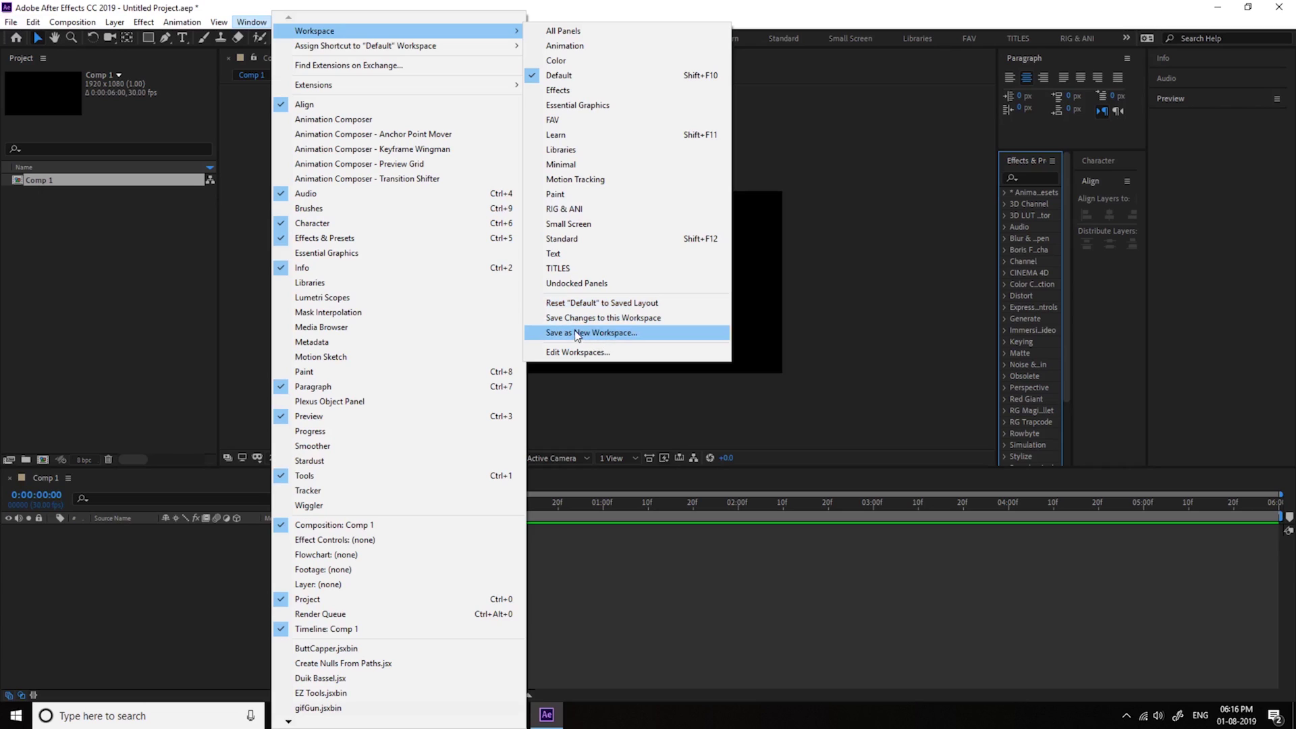
pyautogui.click(569, 120)
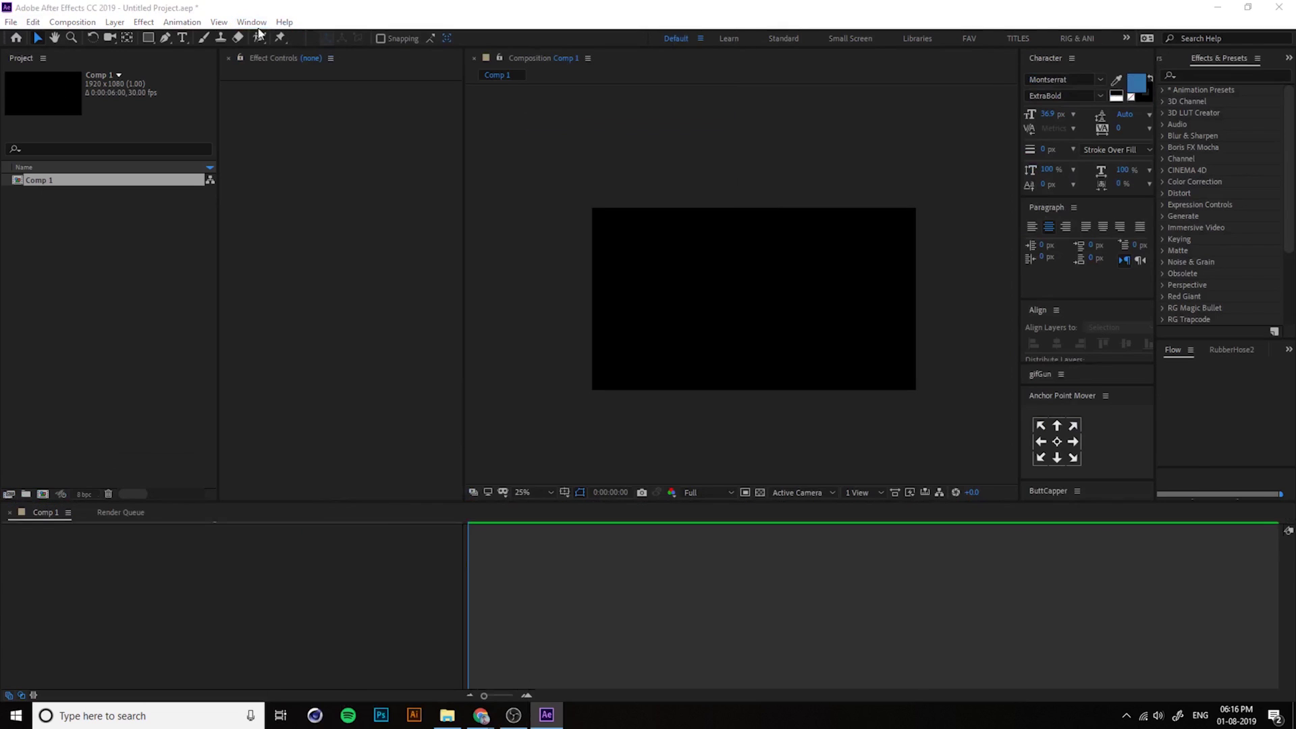
# Step: Reset the FAV workspace to its saved layout and make its timeline panel taller
pyautogui.click(251, 21)
pyautogui.moveTo(338, 32)
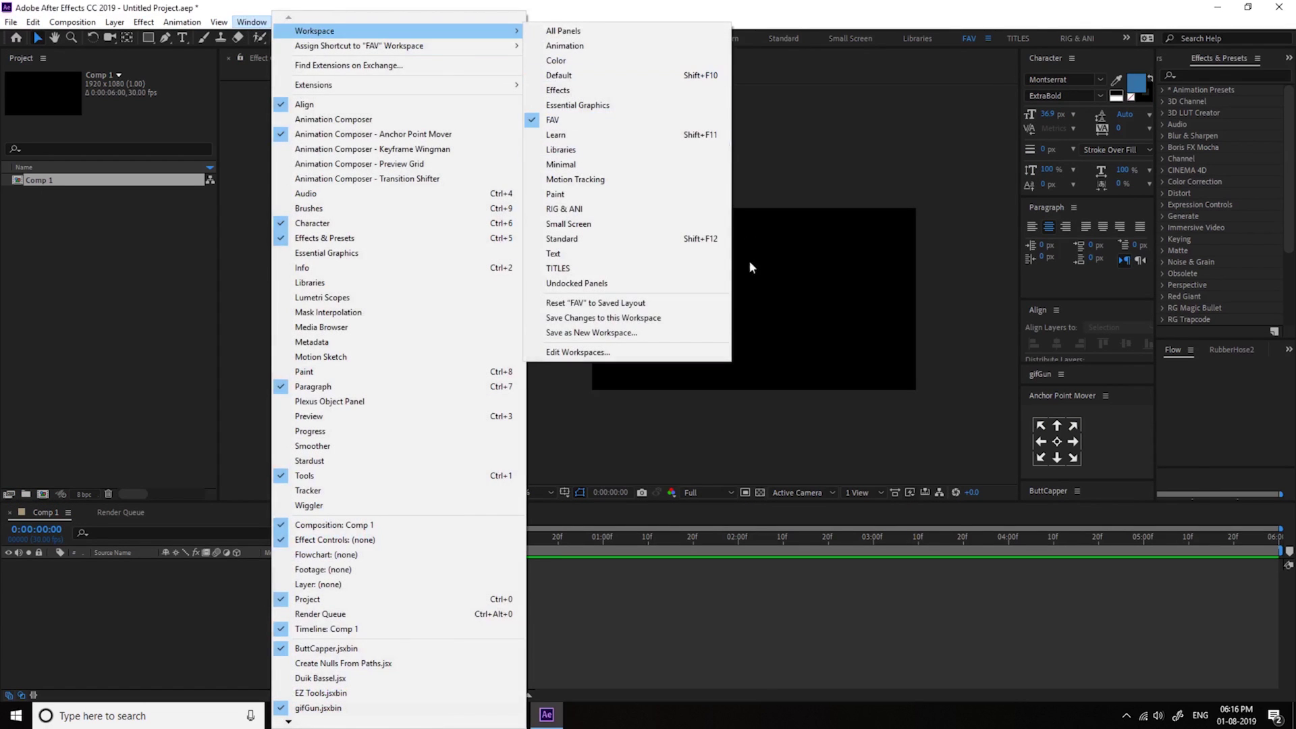
pyautogui.click(656, 309)
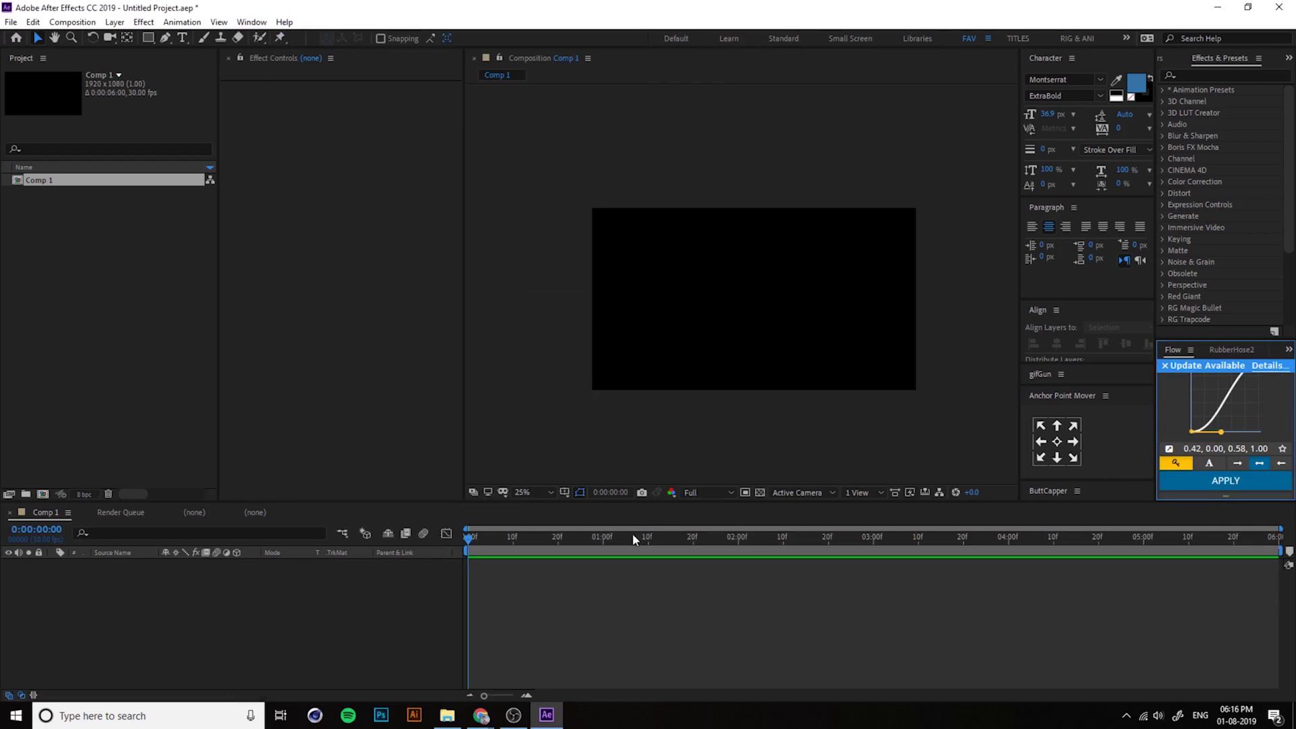
pyautogui.moveTo(644, 502); pyautogui.dragTo(648, 454)
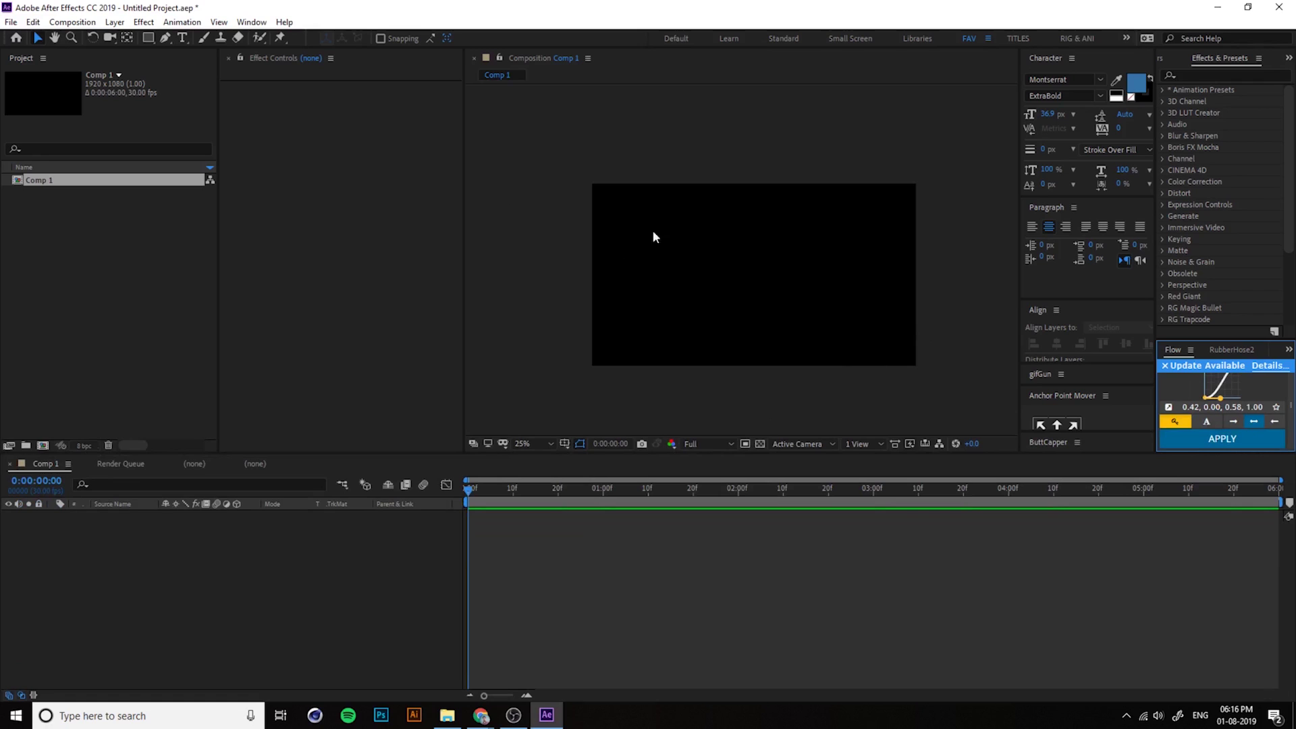
# Step: Return to the Default workspace and reset it to its saved layout
pyautogui.click(252, 21)
pyautogui.moveTo(311, 31)
pyautogui.click(640, 79)
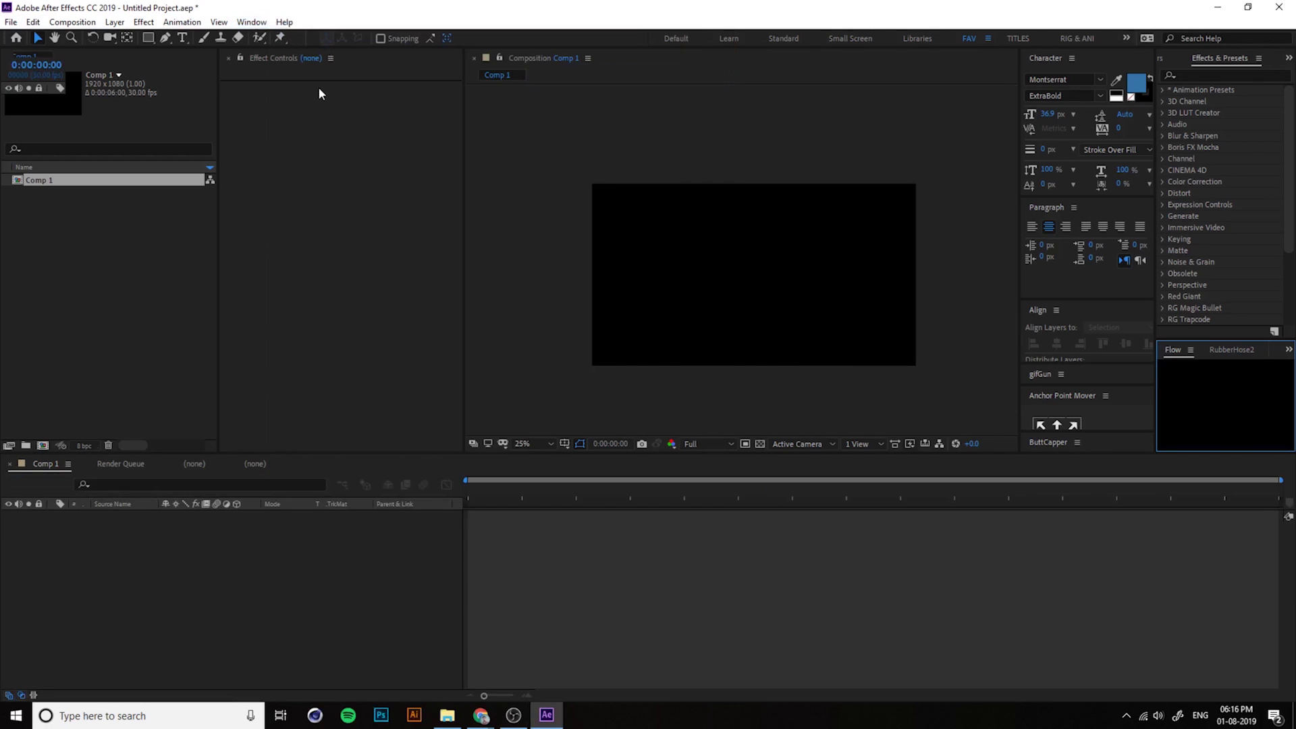
pyautogui.click(252, 21)
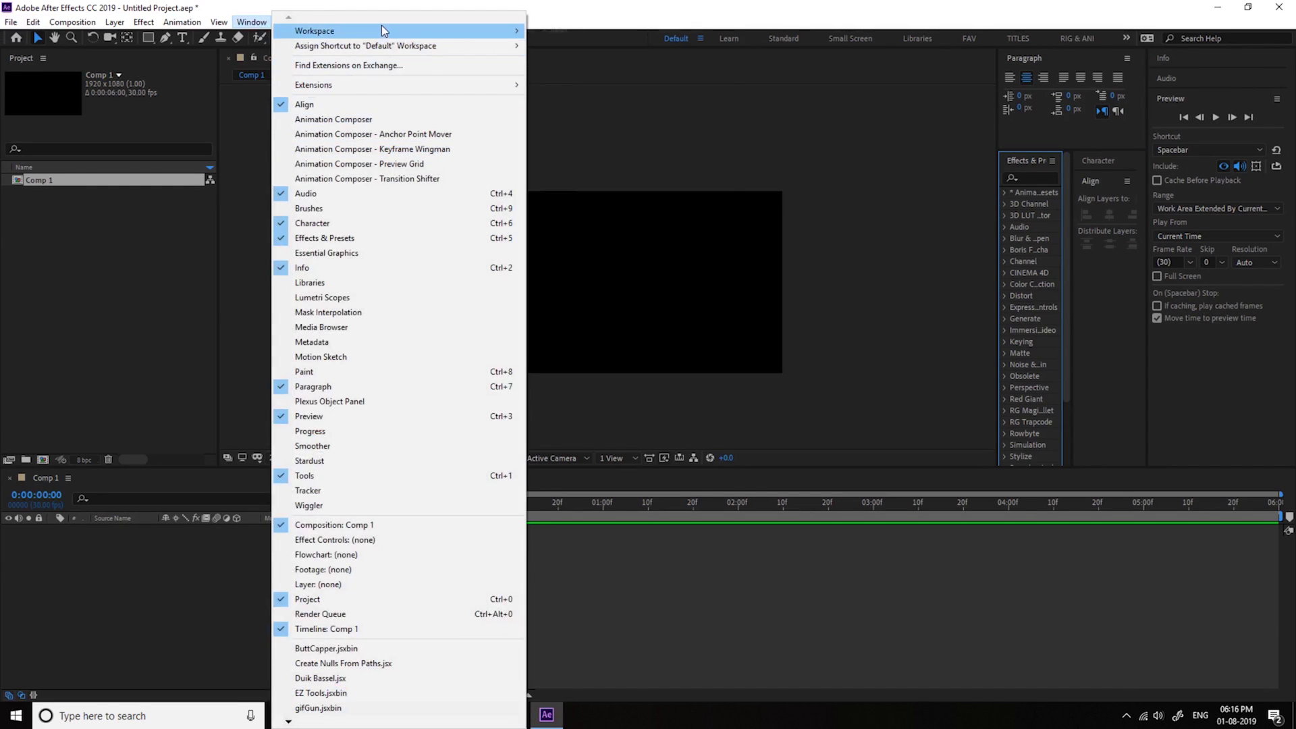
pyautogui.moveTo(382, 29)
pyautogui.click(610, 298)
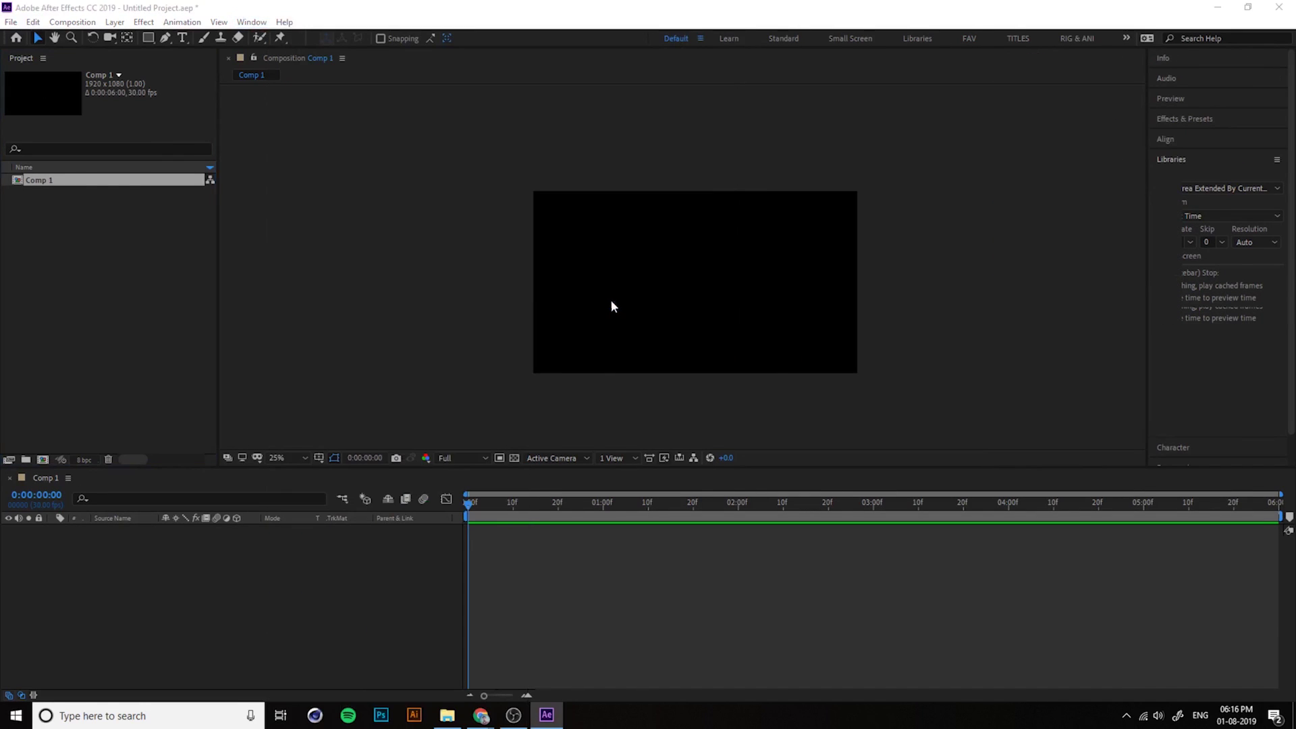
# Step: Reposition the composition frame inside the viewer and make the timeline panel shorter to enlarge the viewer
pyautogui.press('h')
pyautogui.moveTo(684, 353); pyautogui.dragTo(707, 347)
pyautogui.press('v')
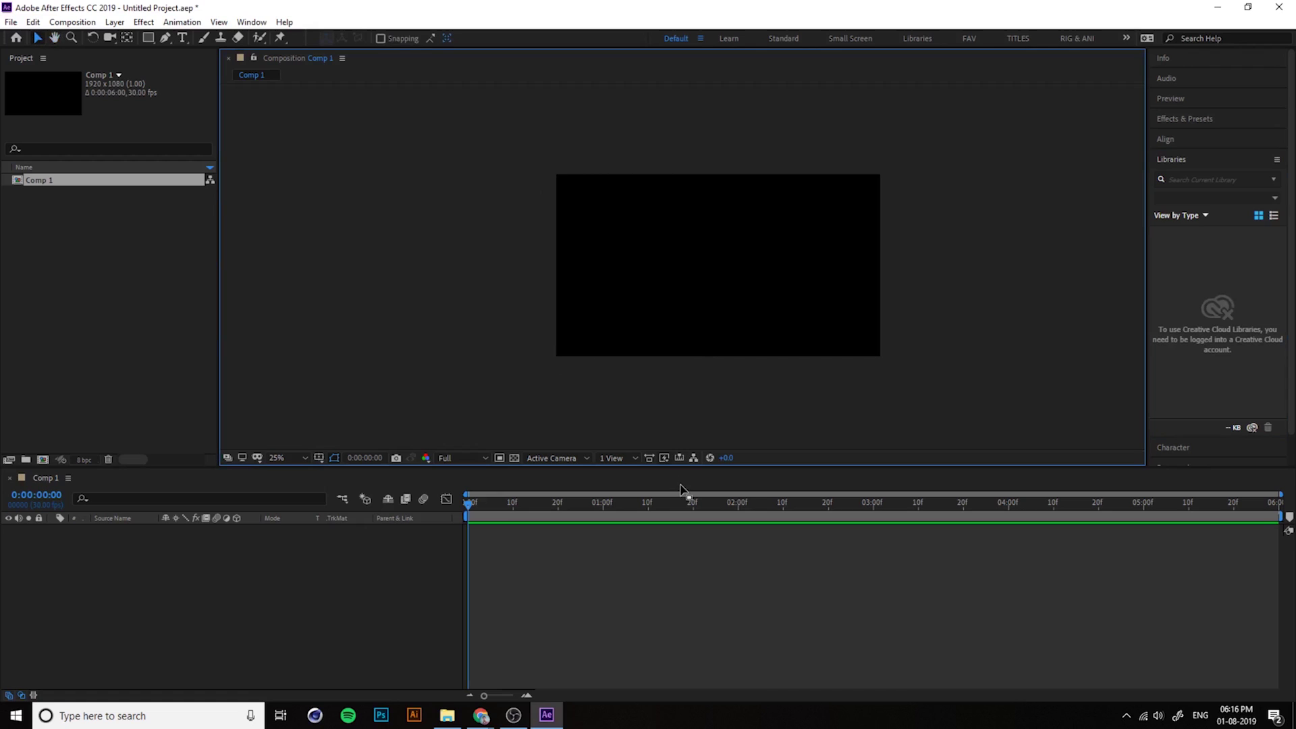
pyautogui.moveTo(689, 467); pyautogui.dragTo(664, 494)
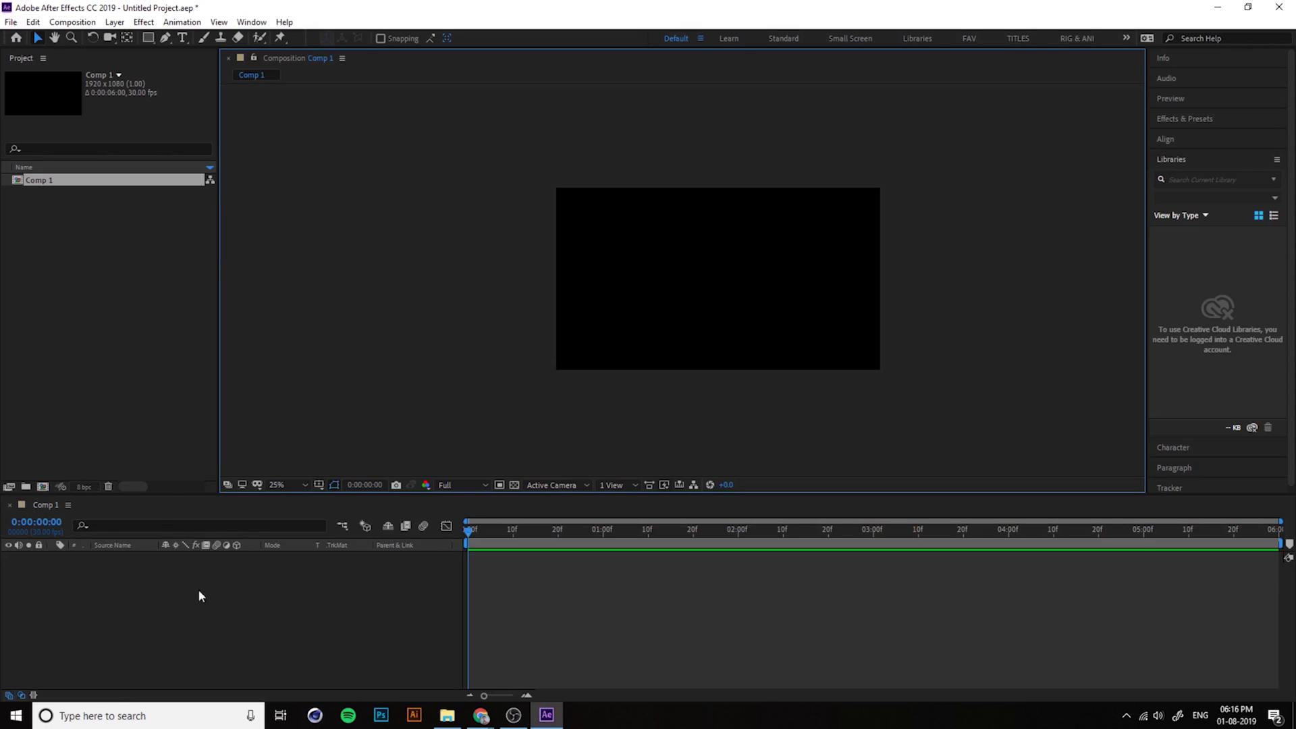
# Step: Import the video file LIFEOFIPC_INTRO from the INTRO folder into the project
pyautogui.click(62, 297)
pyautogui.click(10, 21)
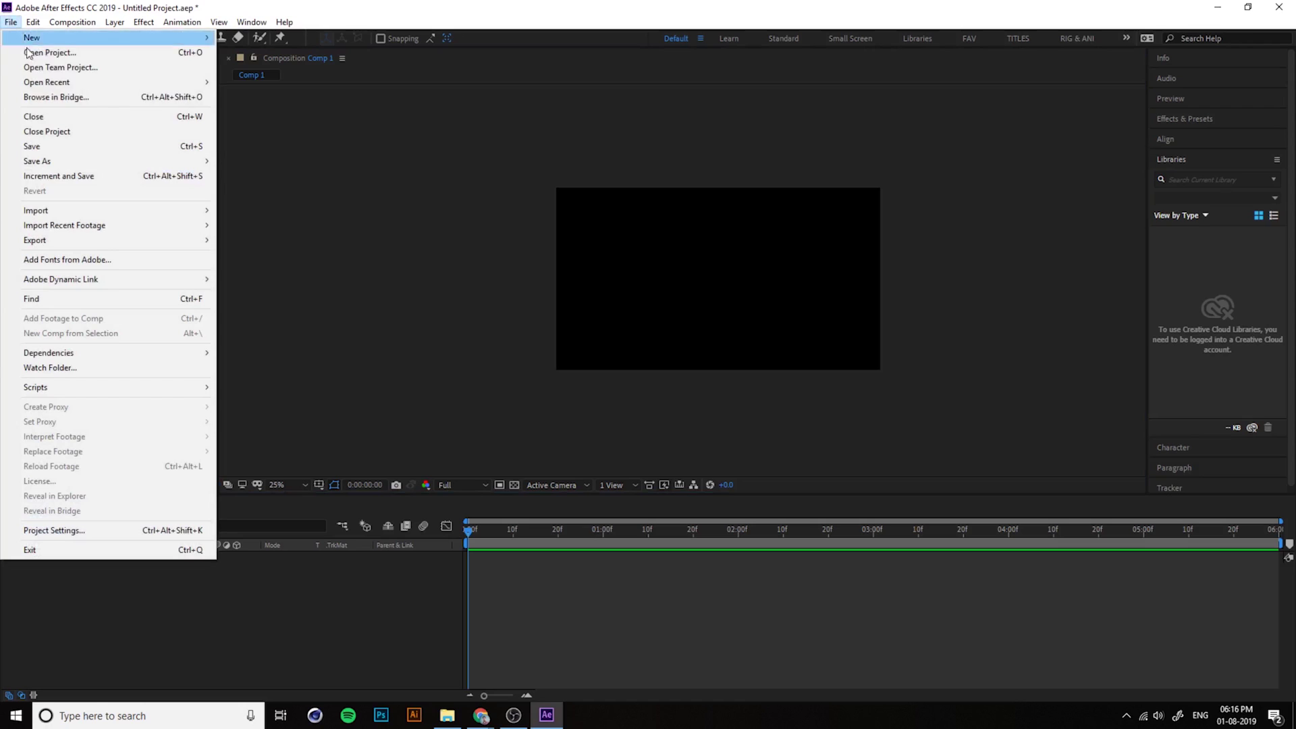
pyautogui.moveTo(71, 209)
pyautogui.click(292, 210)
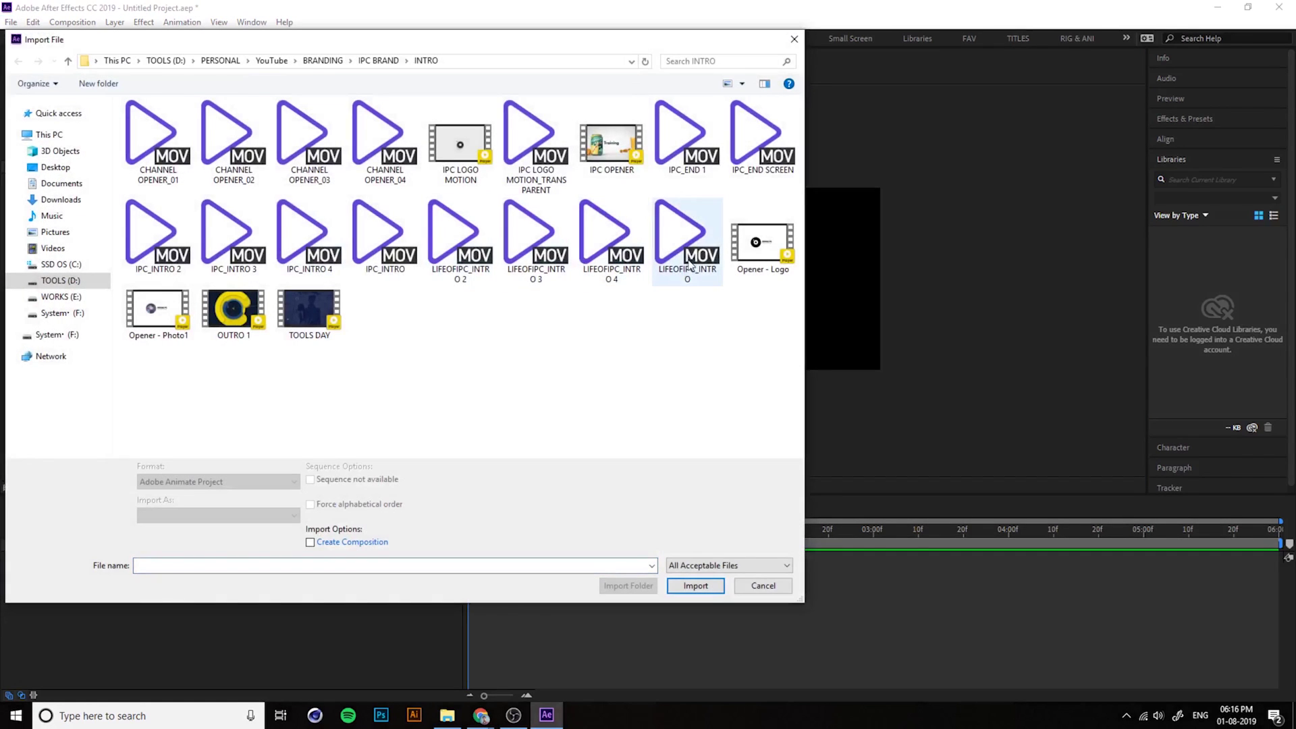
pyautogui.click(688, 264)
pyautogui.doubleClick(689, 262)
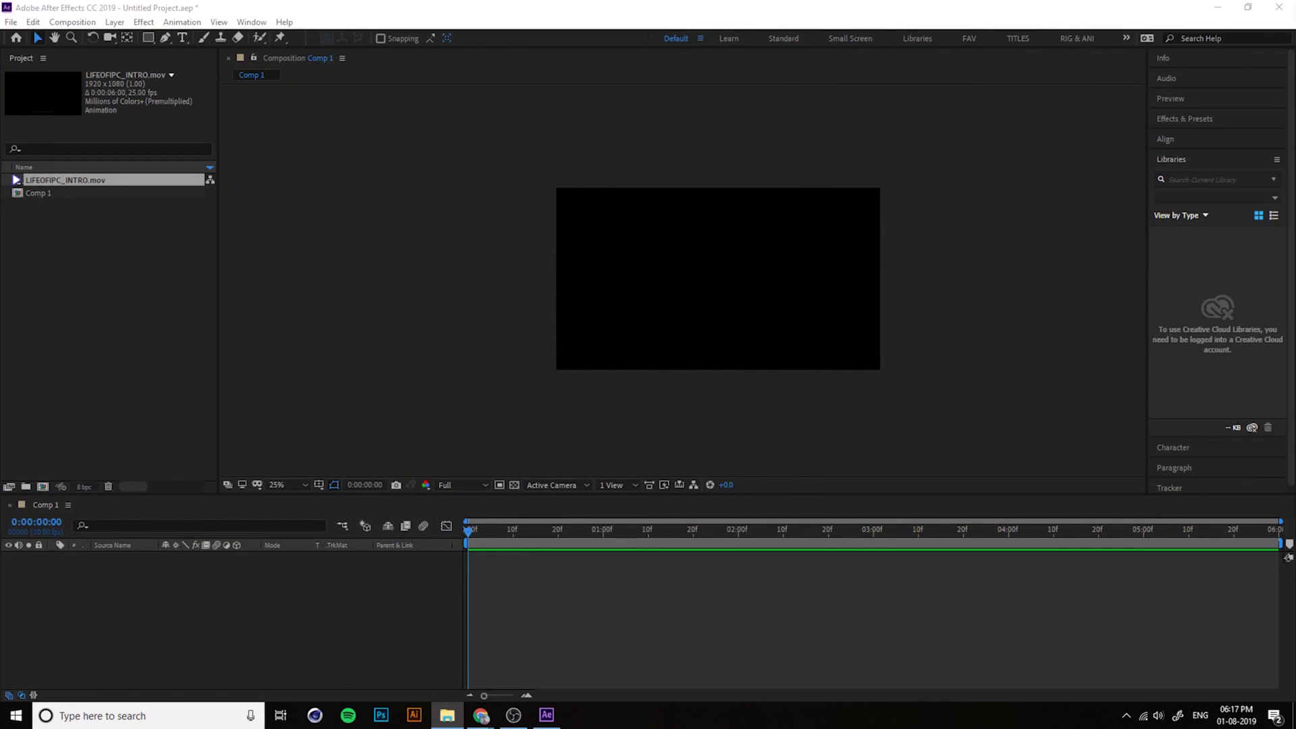
# Step: Switch to File Explorer and import the photo _MG_8307 from the STOPMOTION folder directly into the project in After Effects
pyautogui.hotkey('alt', 'Tab')
pyautogui.moveTo(949, 173); pyautogui.dragTo(903, 87)
pyautogui.scroll(-5, 907, 343)
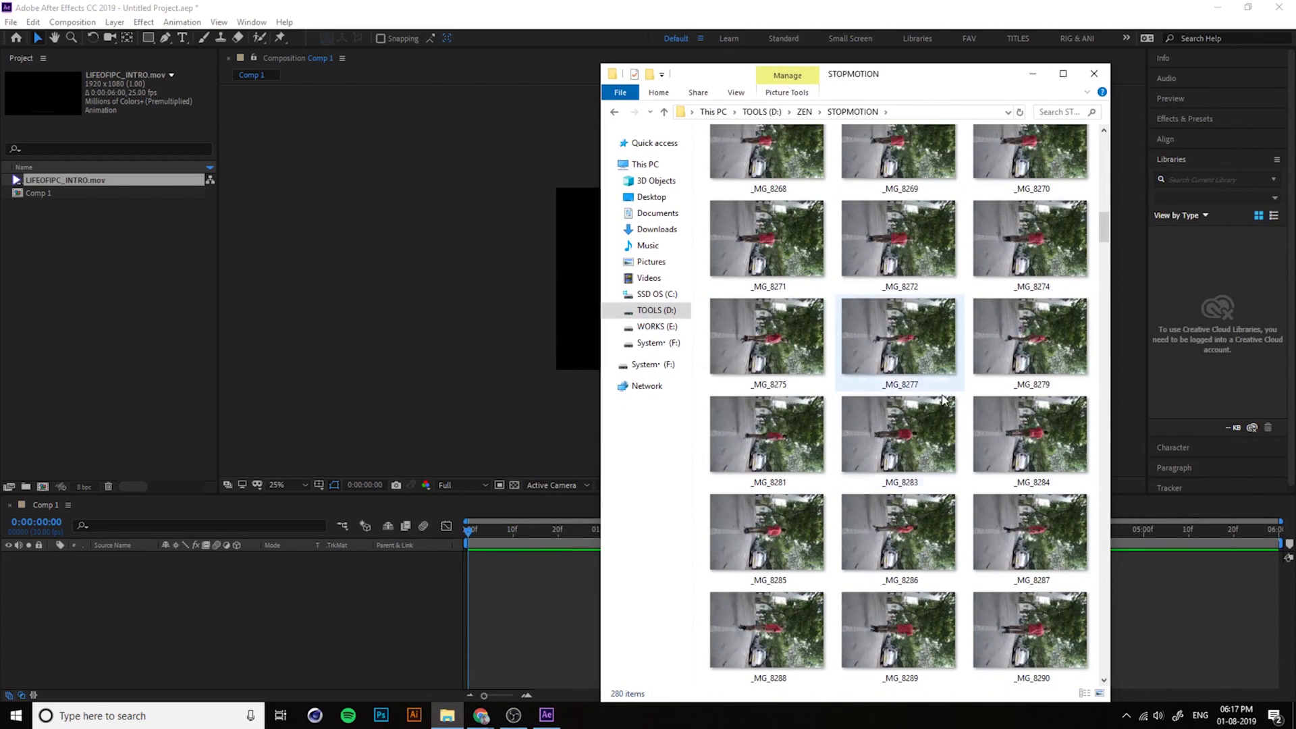
pyautogui.scroll(5, 905, 325)
pyautogui.click(932, 170)
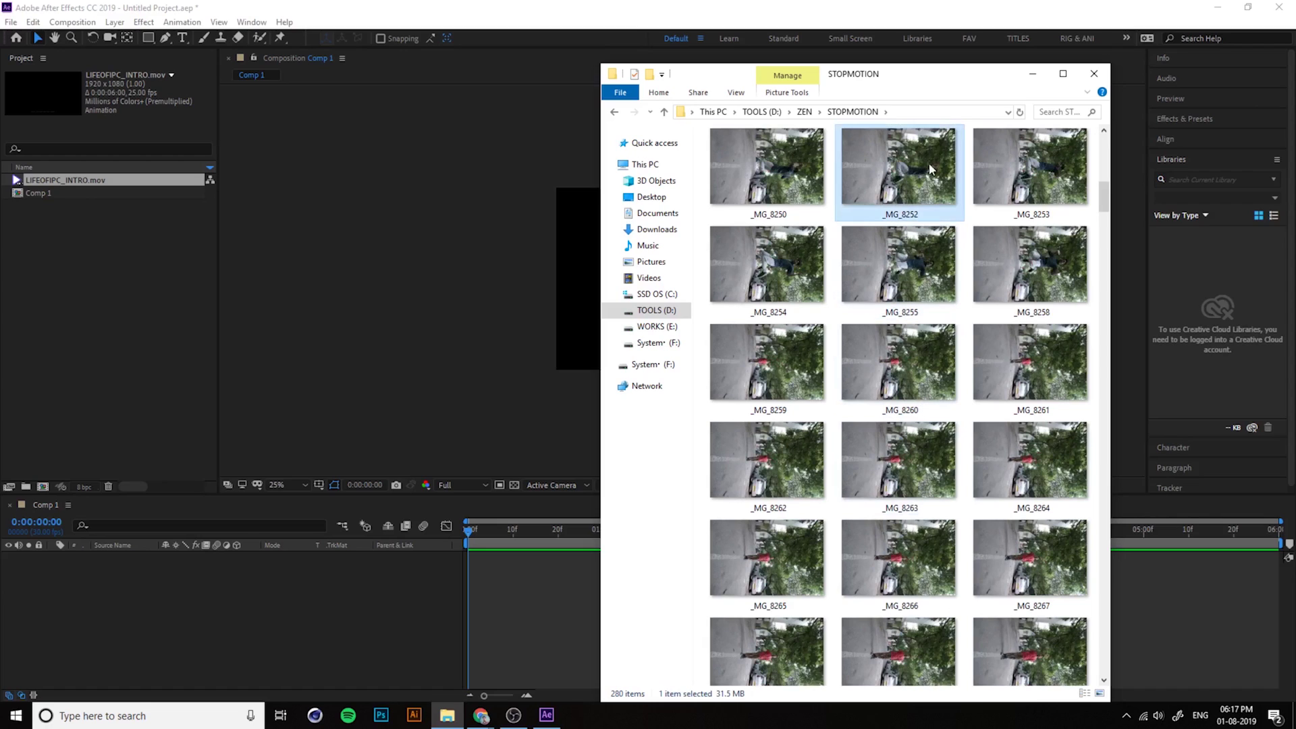
pyautogui.scroll(-10, 929, 348)
pyautogui.moveTo(929, 347); pyautogui.dragTo(61, 286)
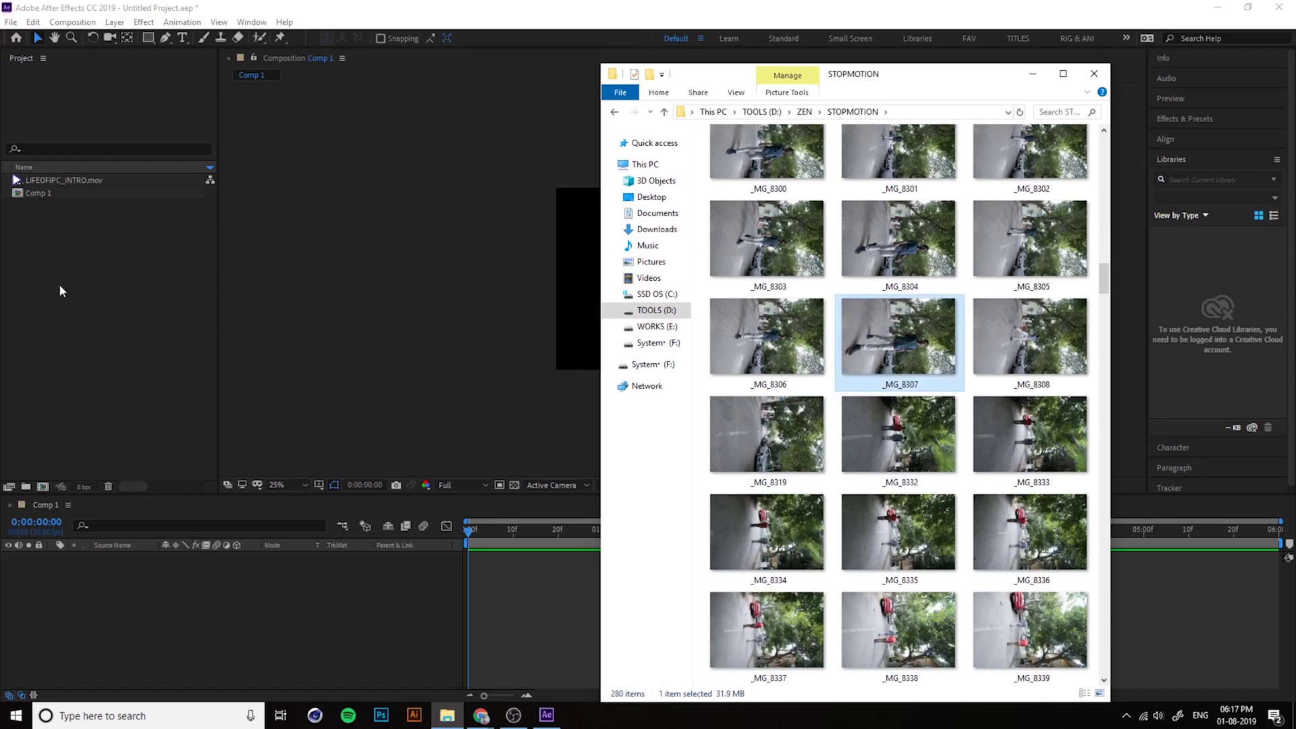
pyautogui.hotkey('alt', 'Tab')
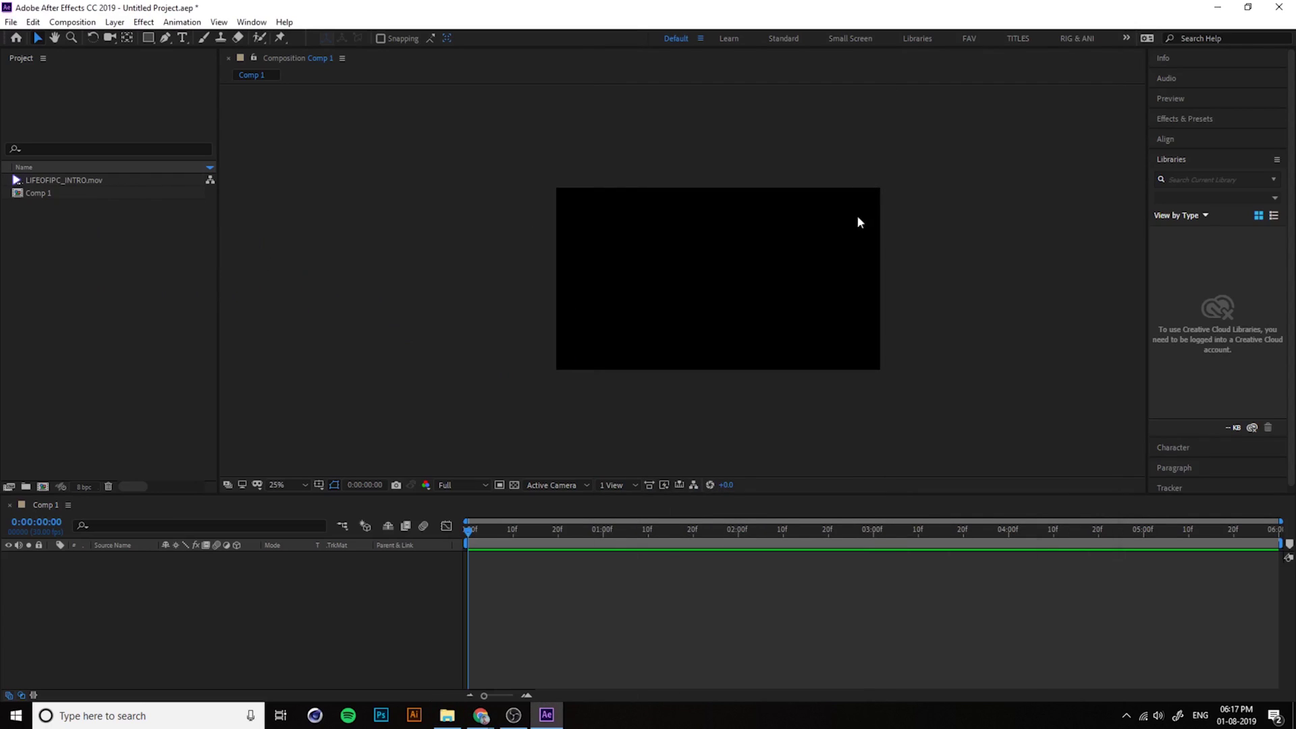
pyautogui.click(67, 201)
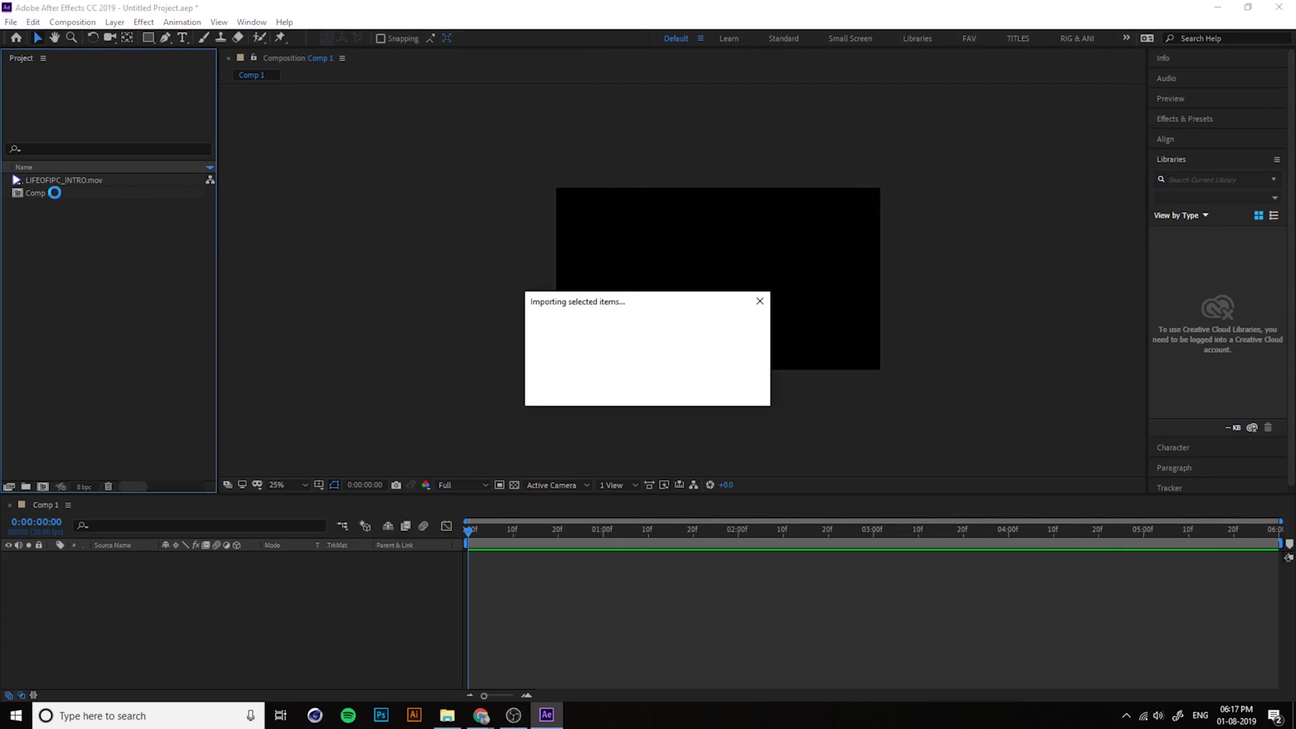